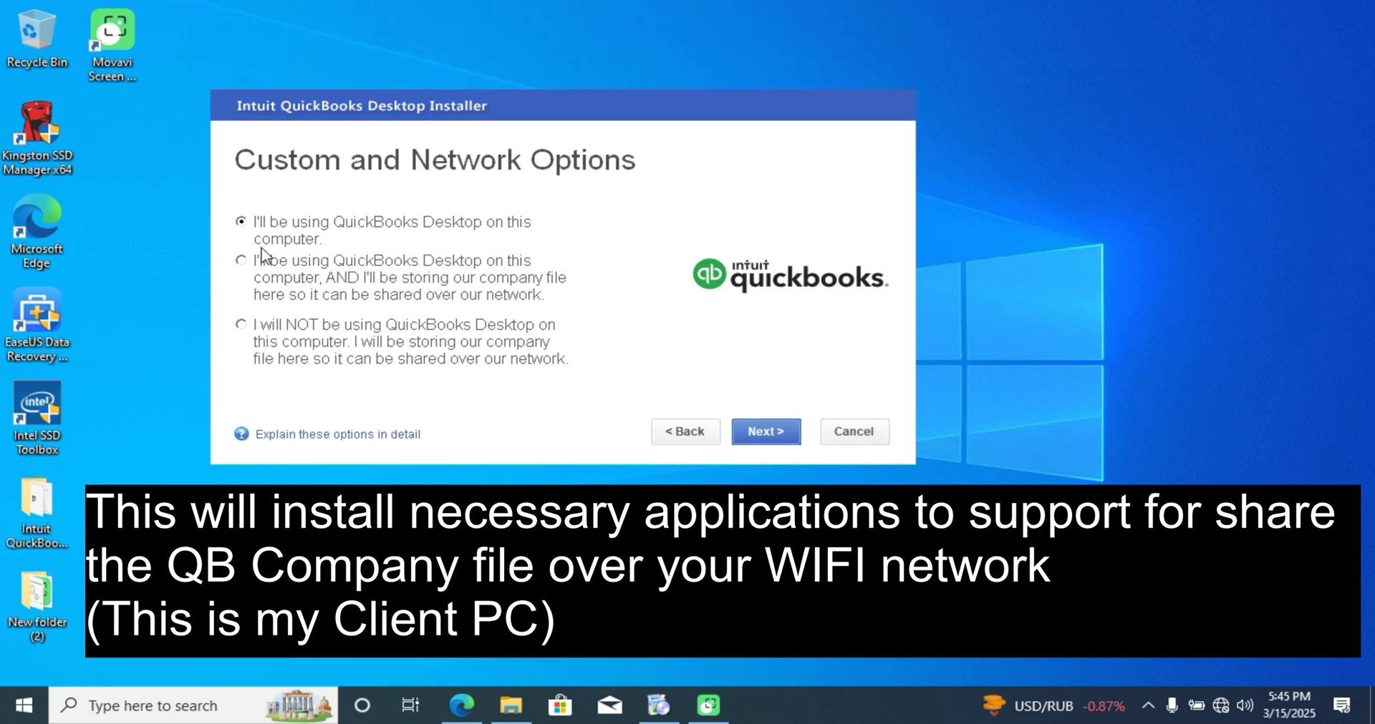
# Step: Choose to use QuickBooks Desktop on this computer and also store the company file here for sharing over the network
pyautogui.click(240, 261)
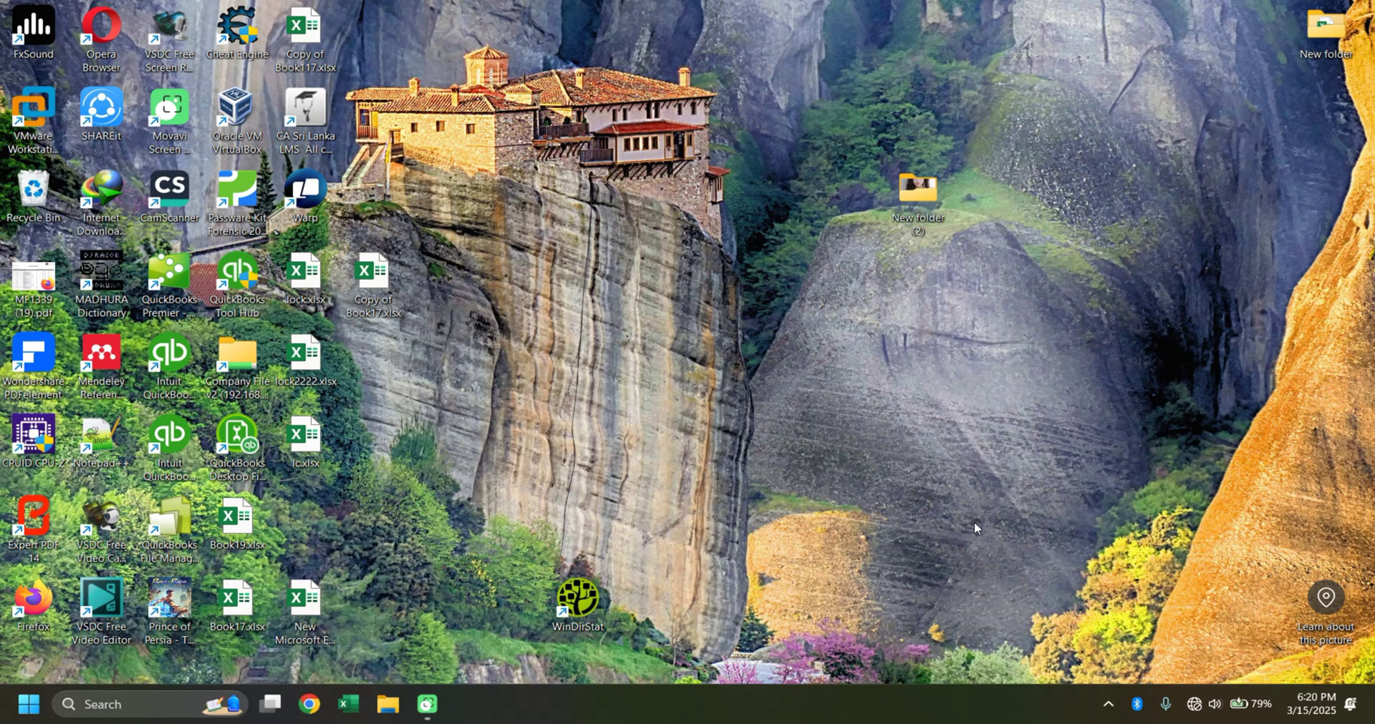
# Step: Open Windows Security from the hidden background apps
pyautogui.click(1107, 707)
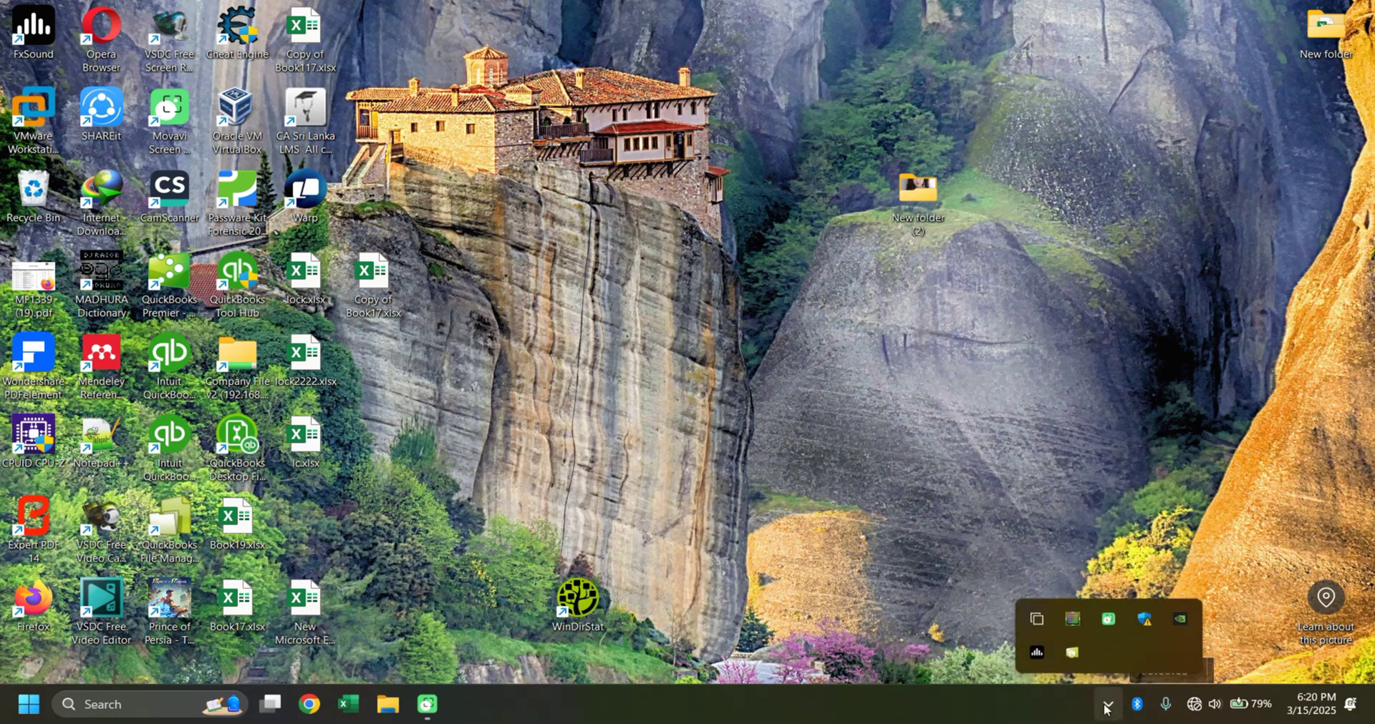
pyautogui.click(1144, 620)
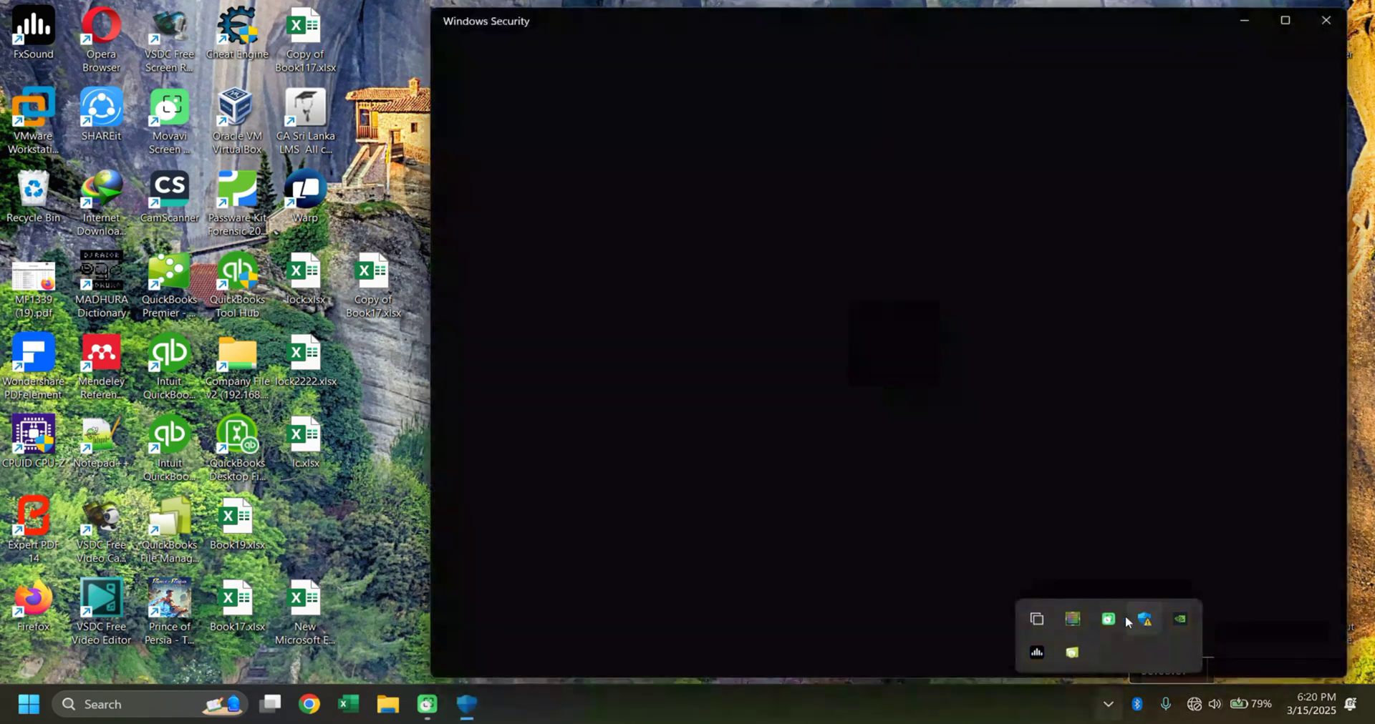
pyautogui.click(1109, 711)
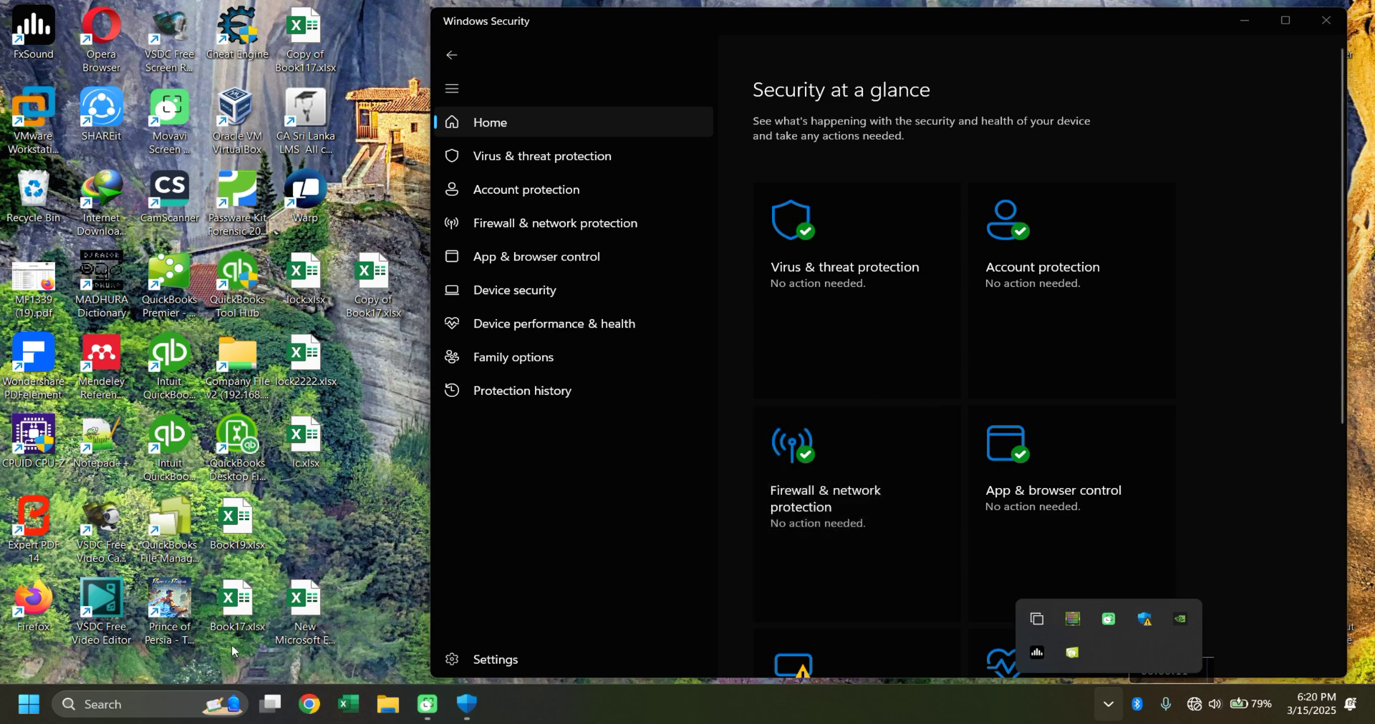
pyautogui.click(148, 704)
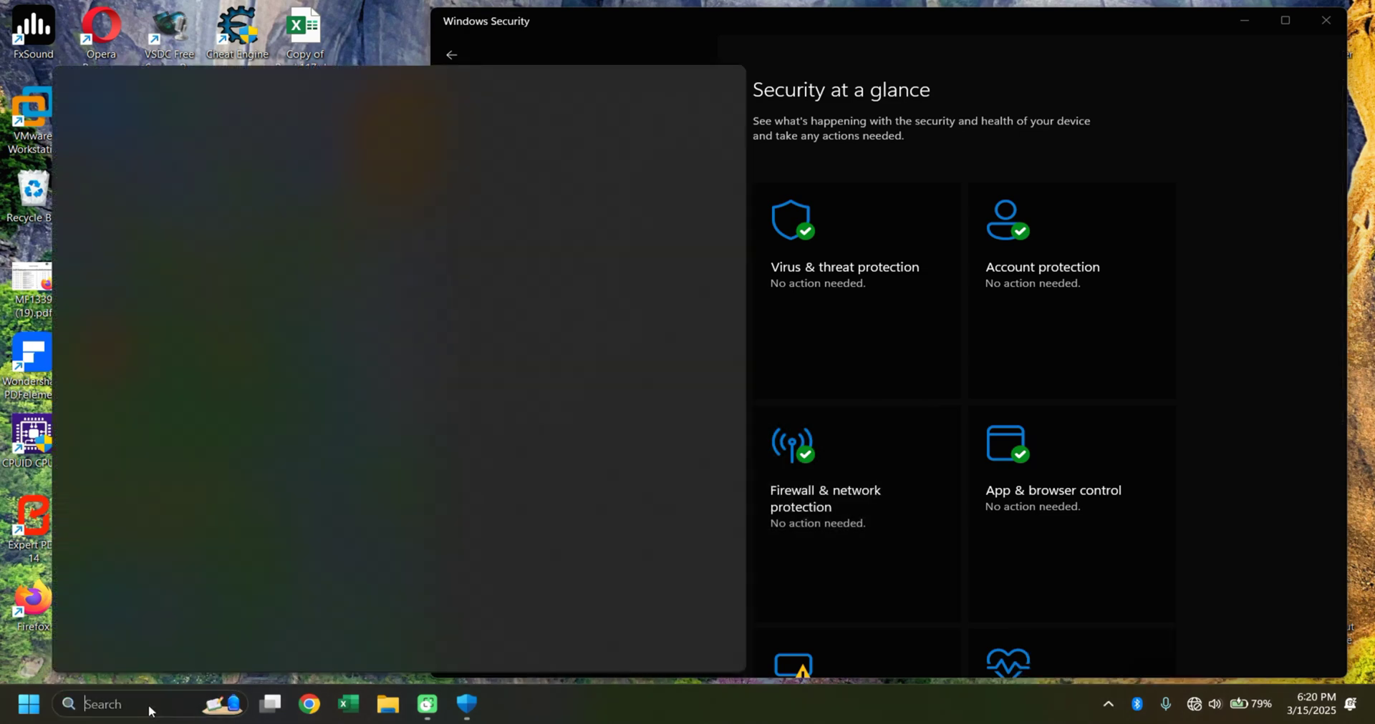
pyautogui.write('se')
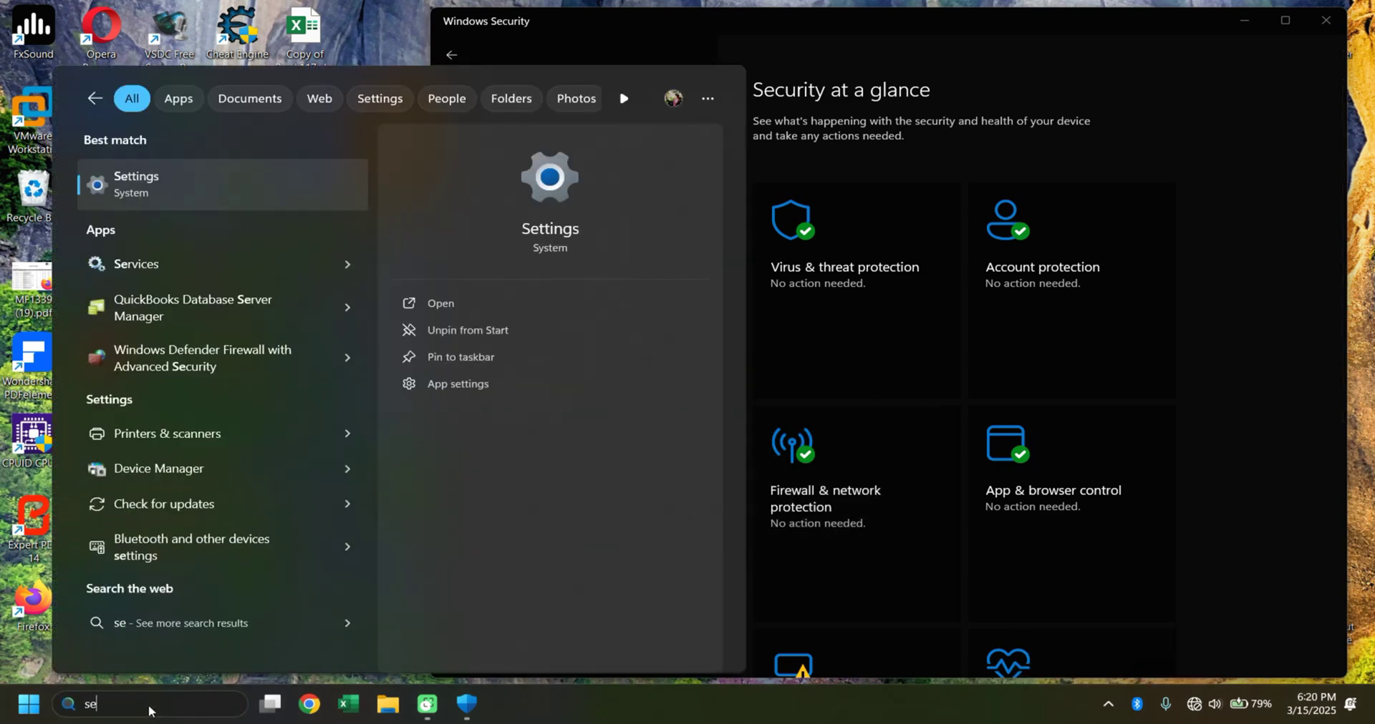
pyautogui.write('cur')
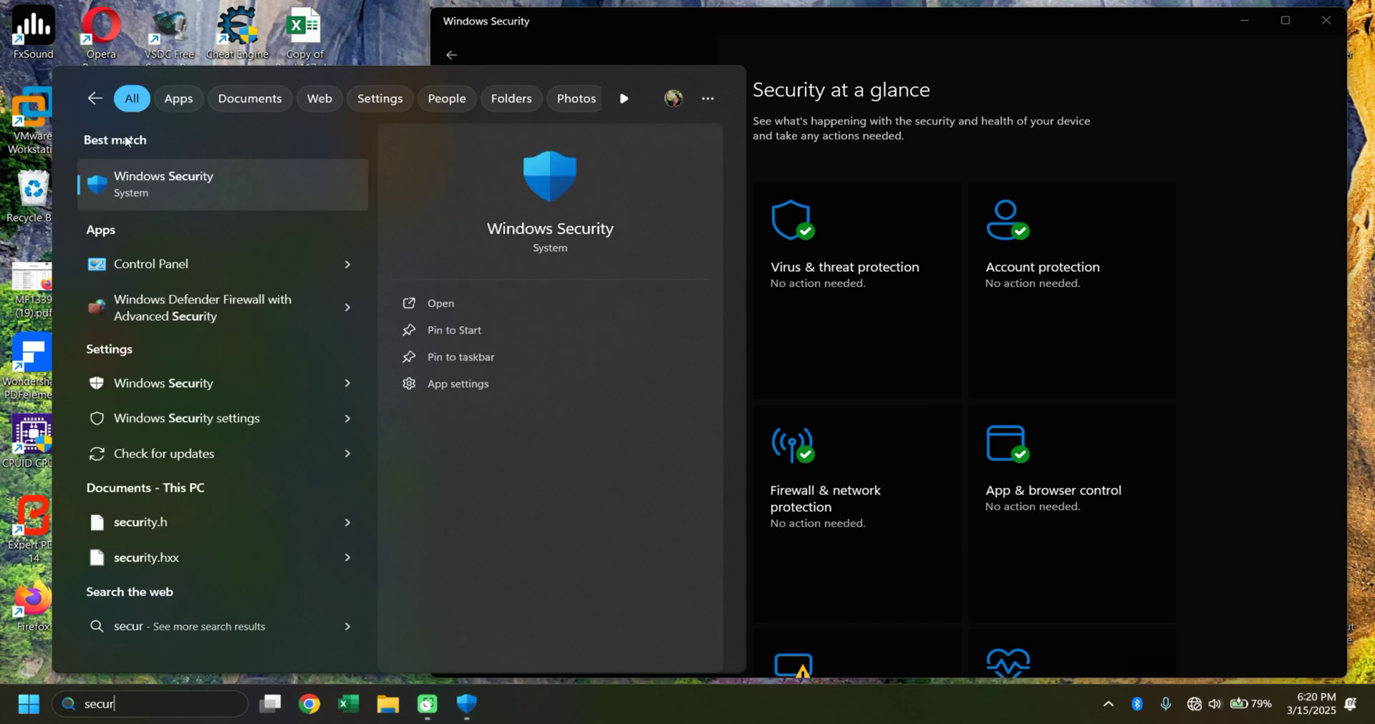
pyautogui.click(904, 54)
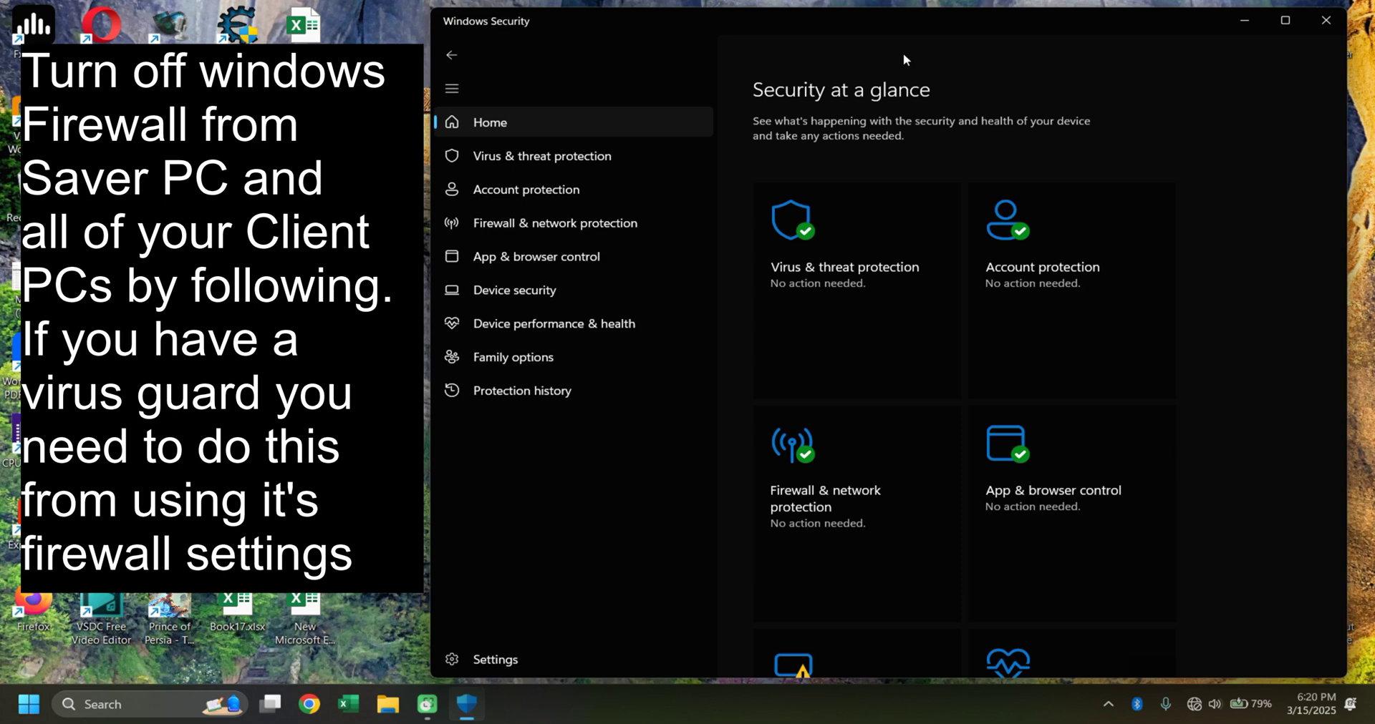
# Step: Turn off Microsoft Defender Firewall for the domain network in the Firewall & network protection settings
pyautogui.click(638, 216)
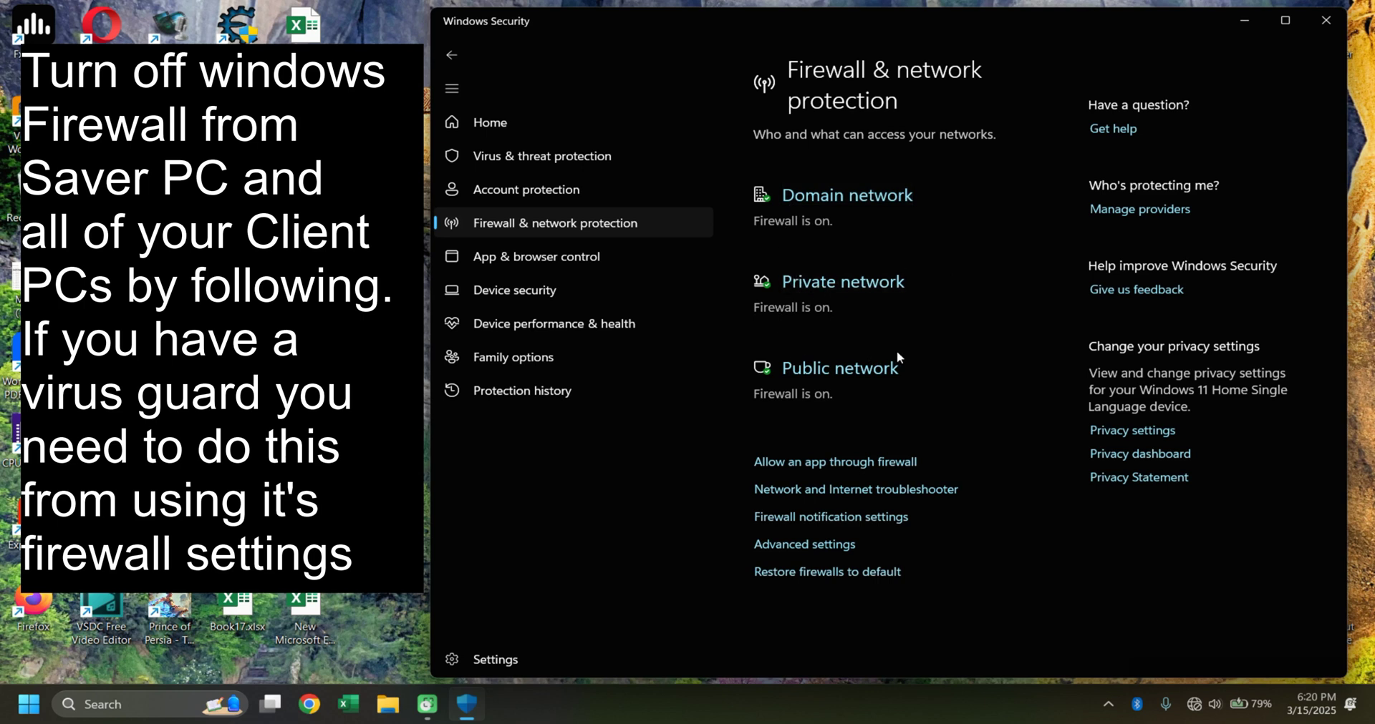
pyautogui.click(852, 197)
pyautogui.click(769, 378)
pyautogui.click(449, 54)
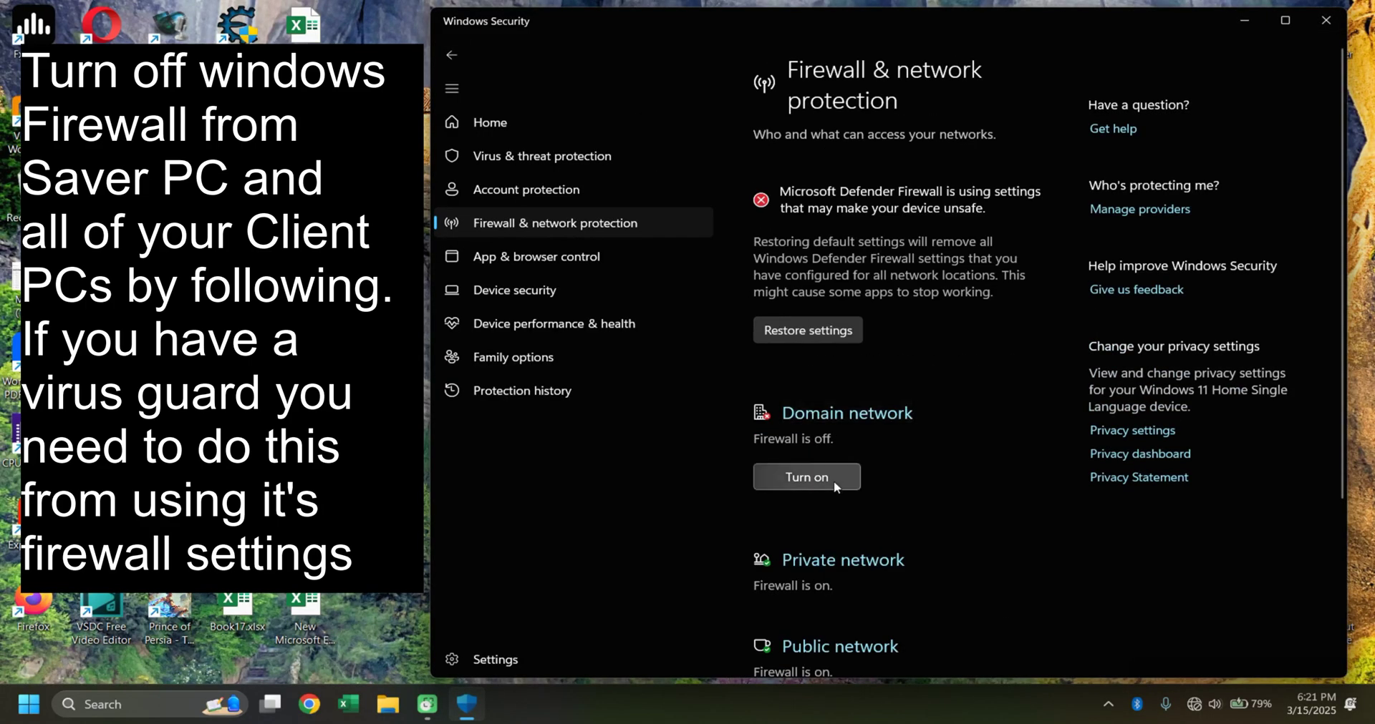
# Step: Turn off Microsoft Defender Firewall for both the private network and the public network
pyautogui.click(845, 562)
pyautogui.click(770, 394)
pyautogui.click(453, 54)
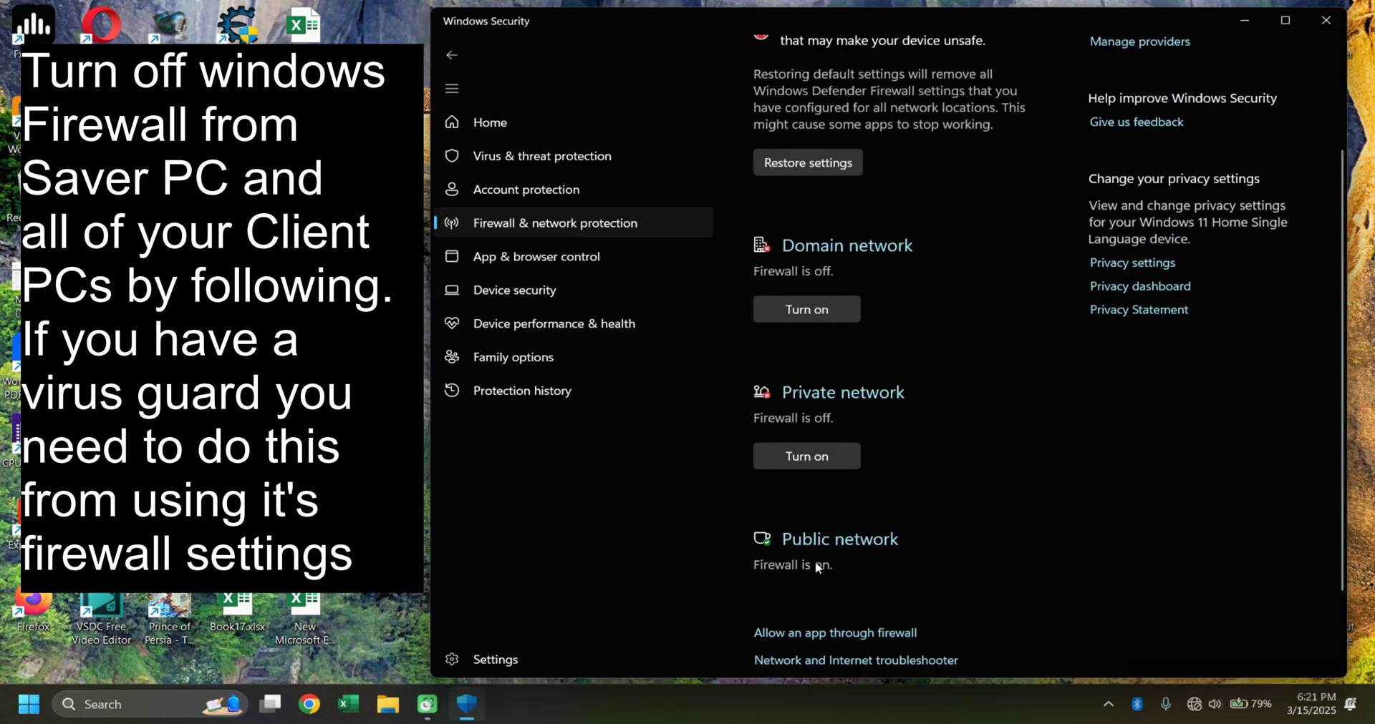
pyautogui.click(823, 551)
pyautogui.click(770, 394)
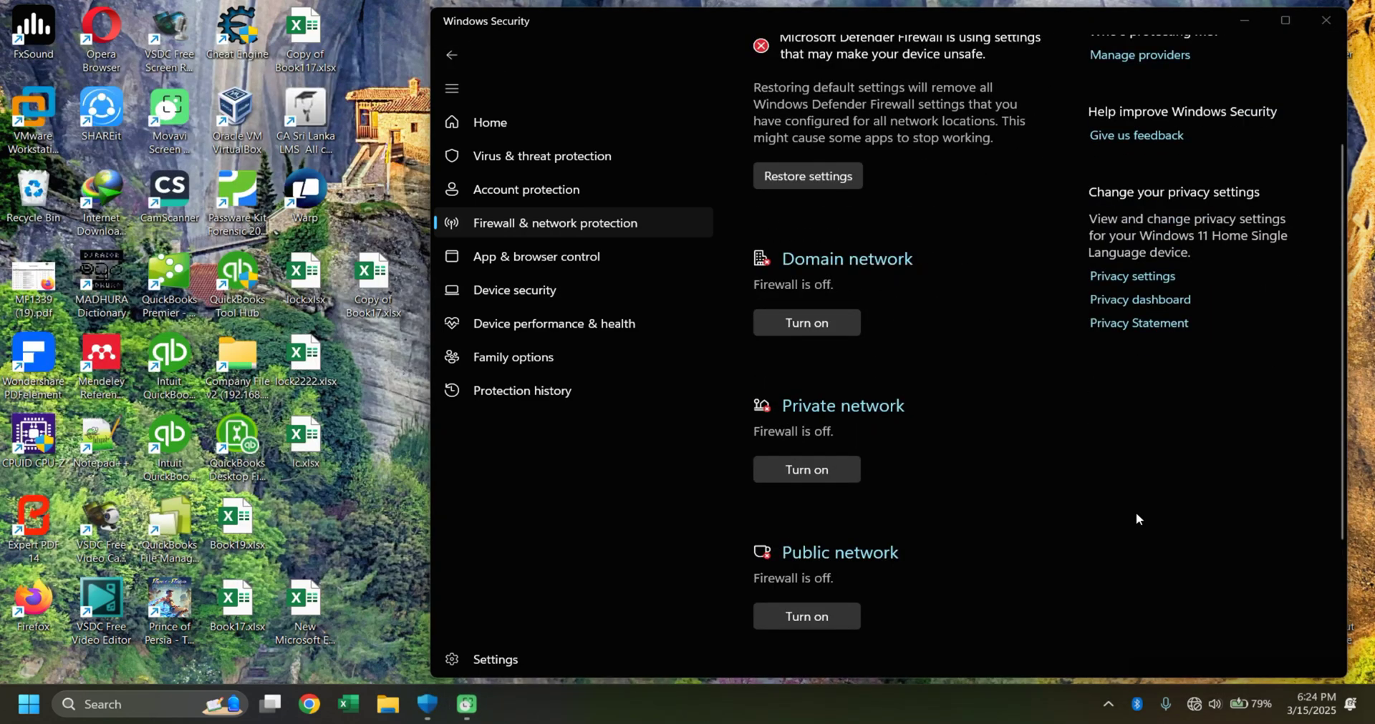
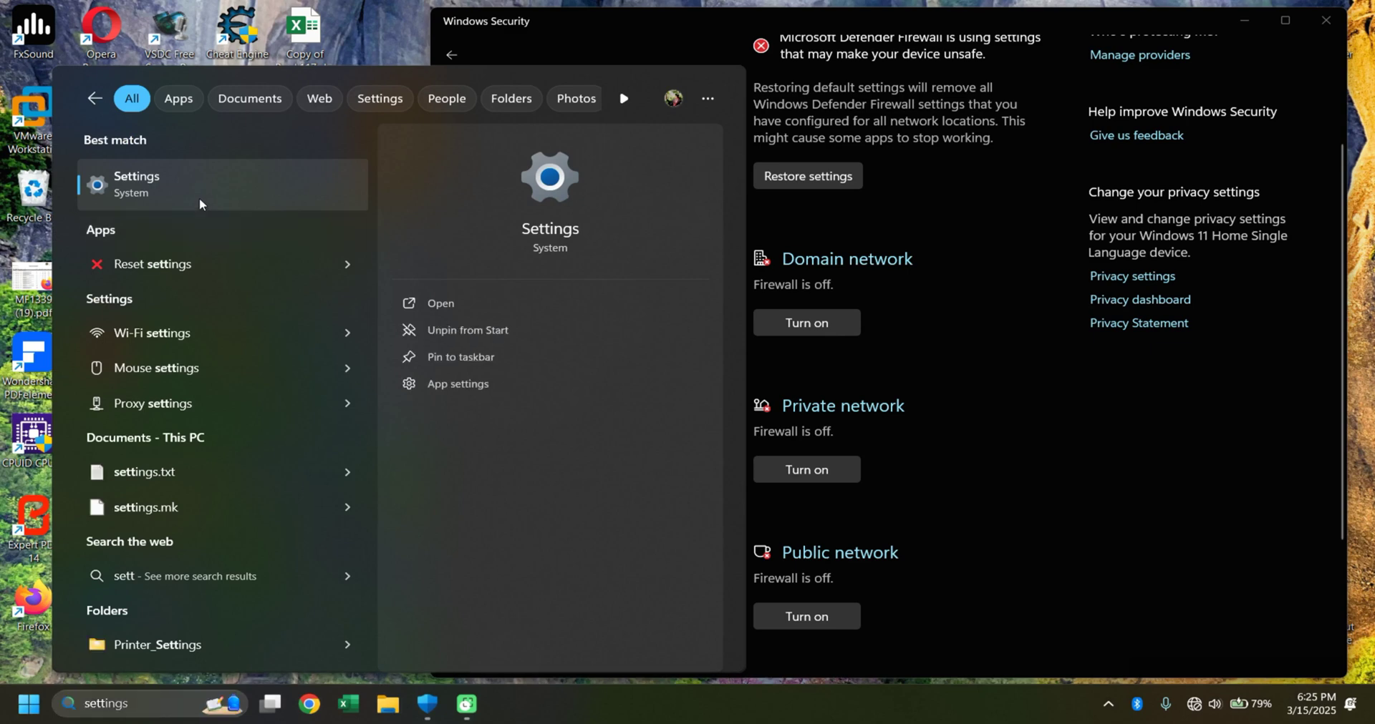
# Step: Open the advanced sharing settings within the advanced network settings of Windows Settings
pyautogui.click(200, 203)
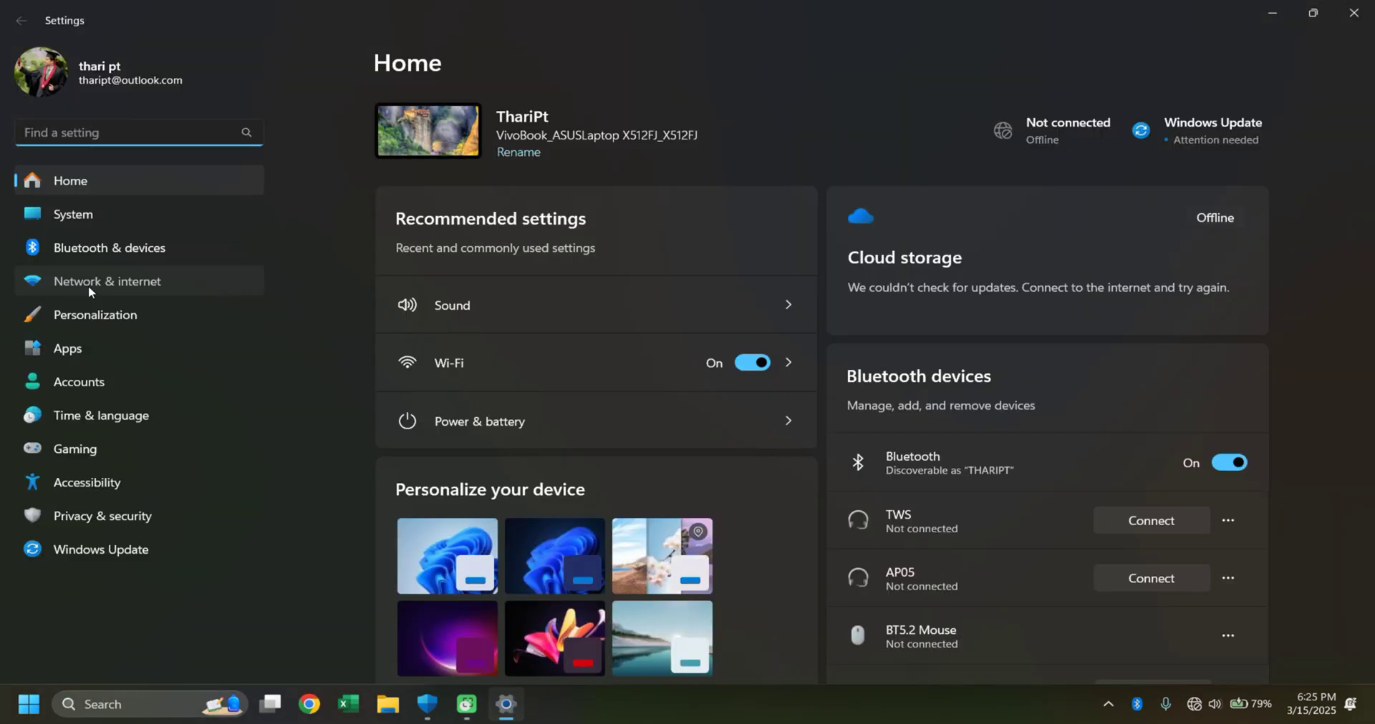
pyautogui.click(88, 286)
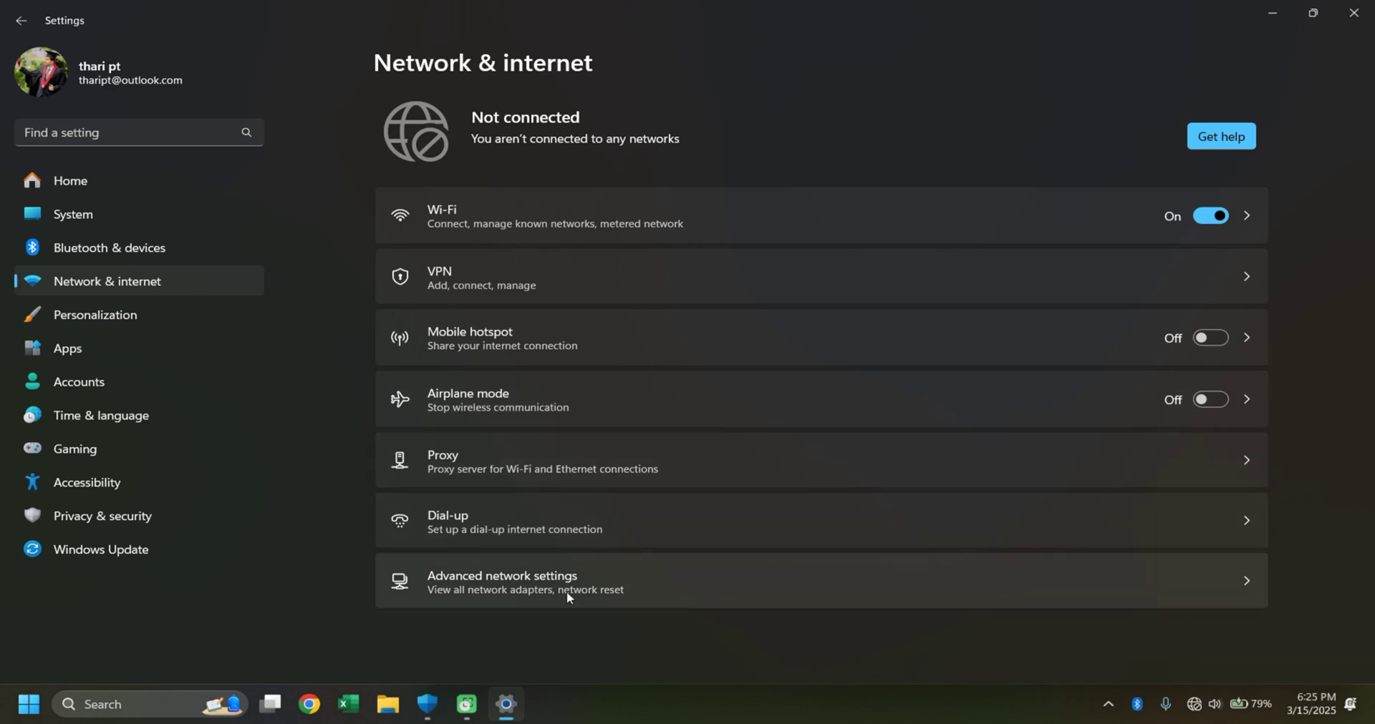
pyautogui.click(726, 581)
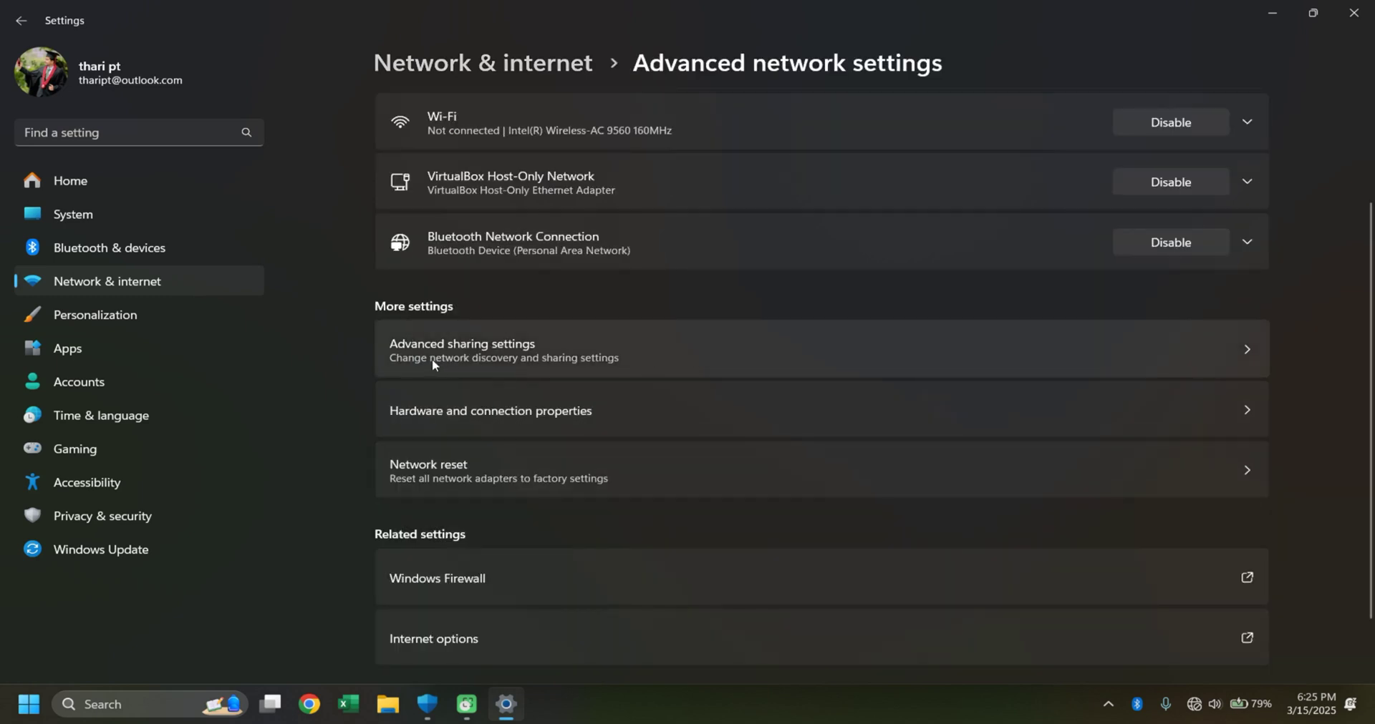
pyautogui.click(1265, 355)
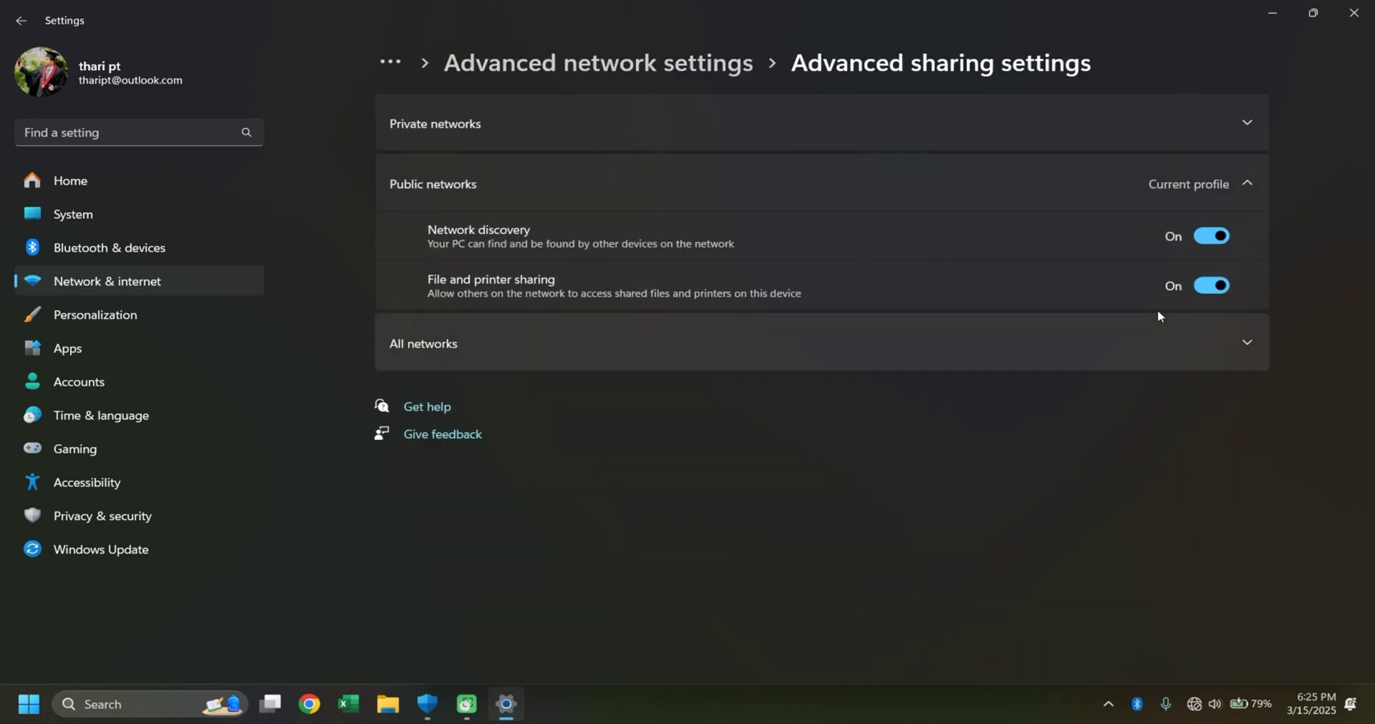
# Step: Review the discovery and sharing options for private, public and all networks, and close Settings and Windows Security
pyautogui.click(1238, 130)
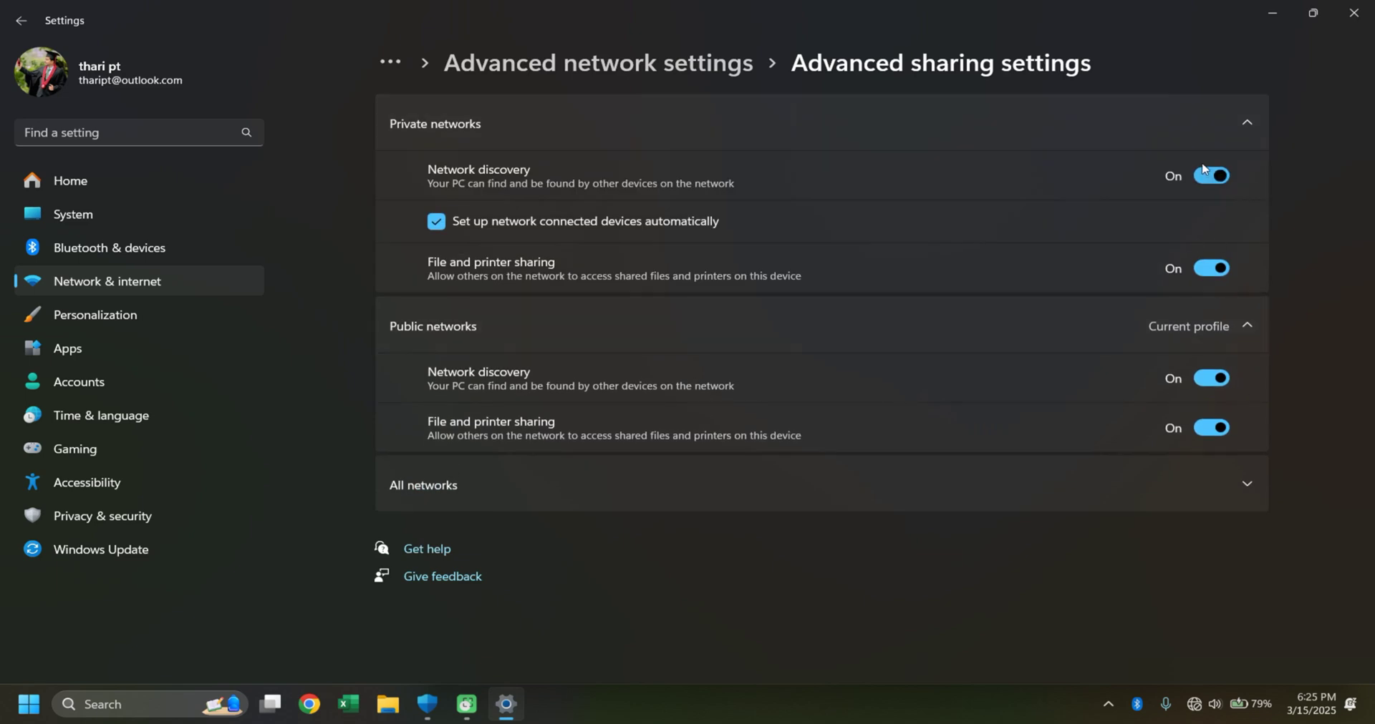
pyautogui.click(1244, 474)
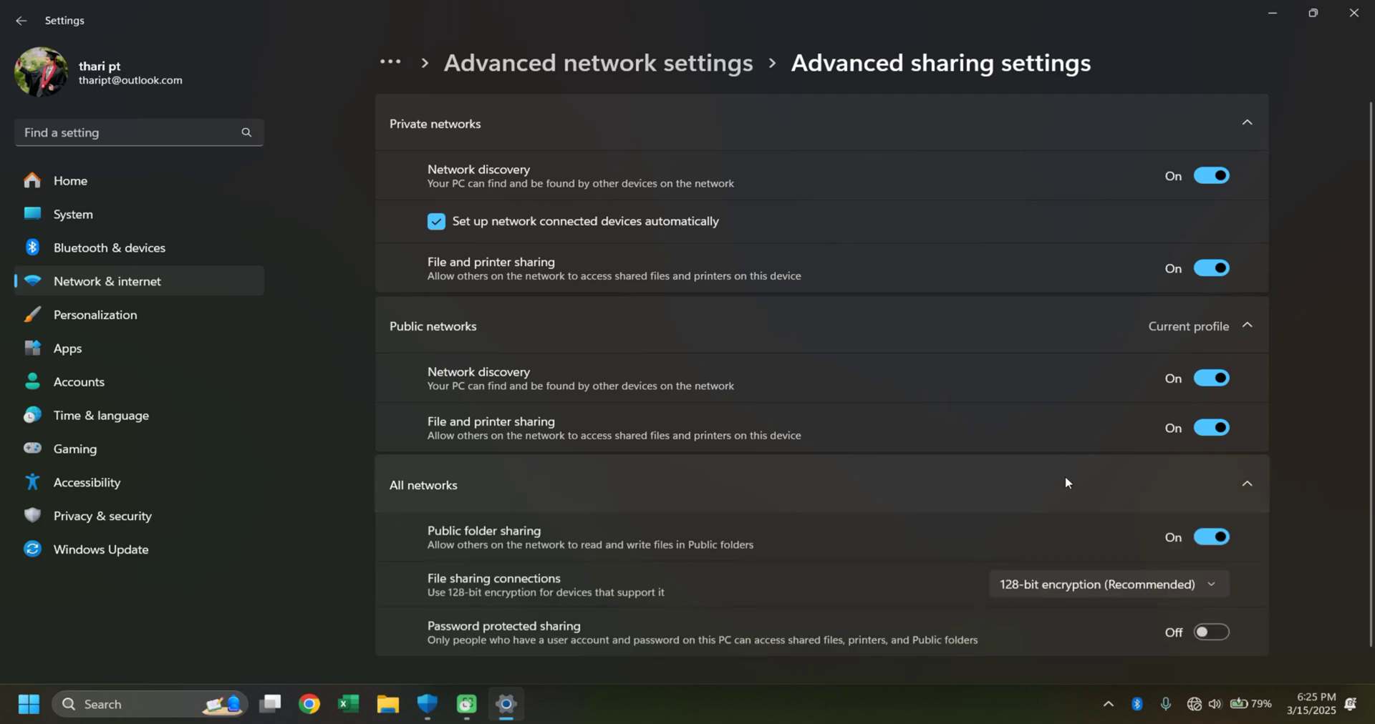
pyautogui.scroll(-2, 1065, 477)
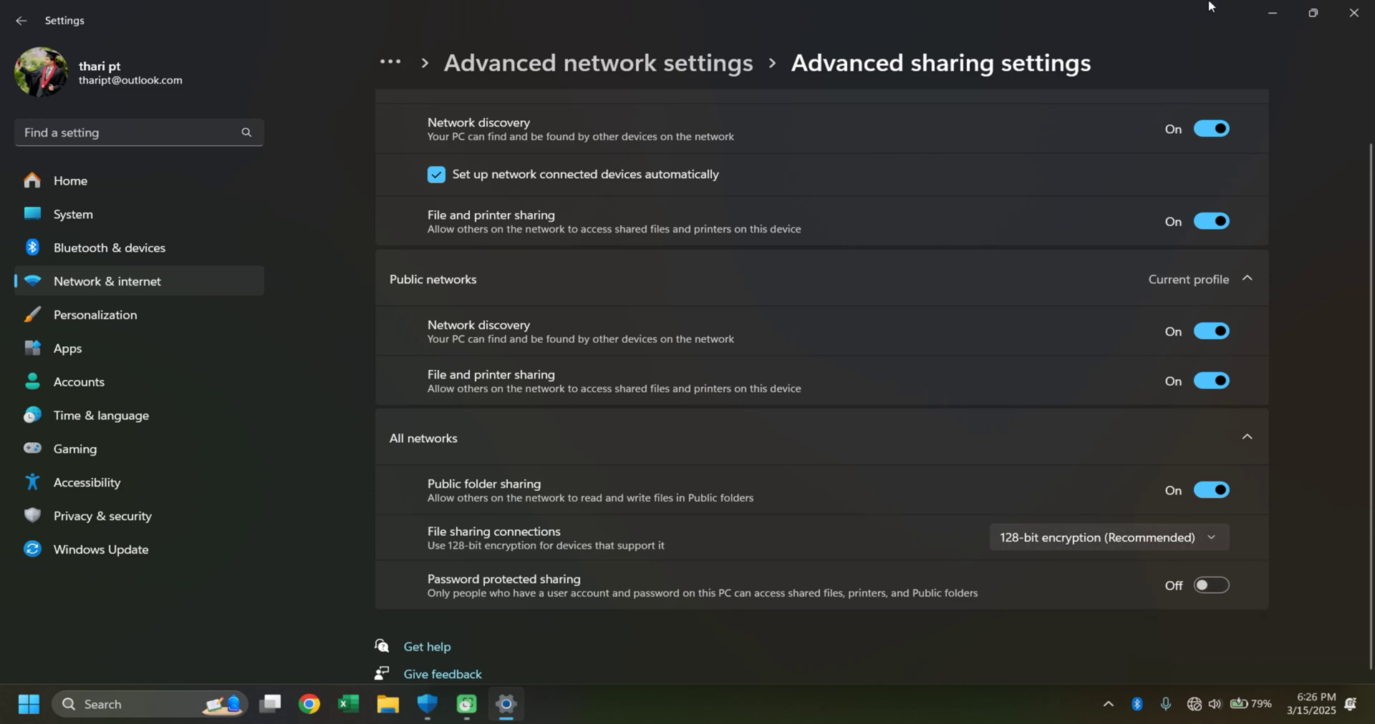
pyautogui.click(1354, 12)
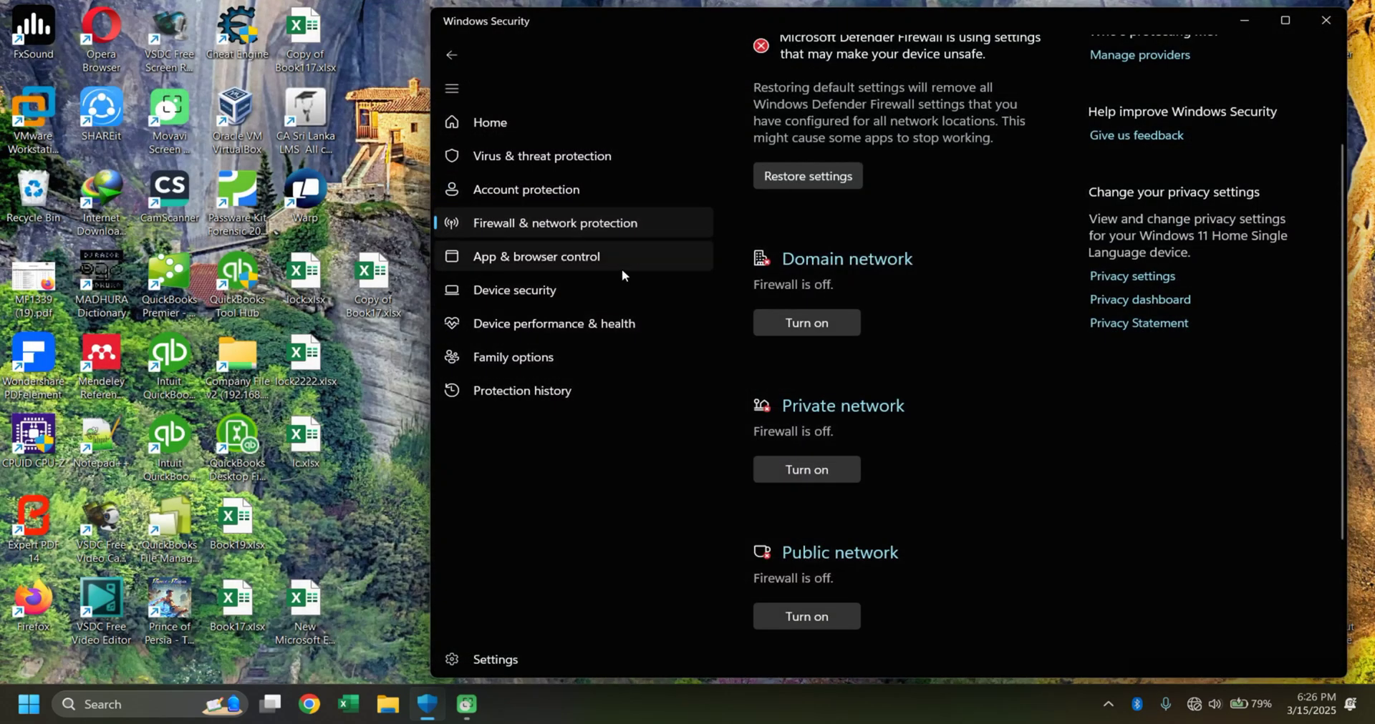
pyautogui.click(1324, 20)
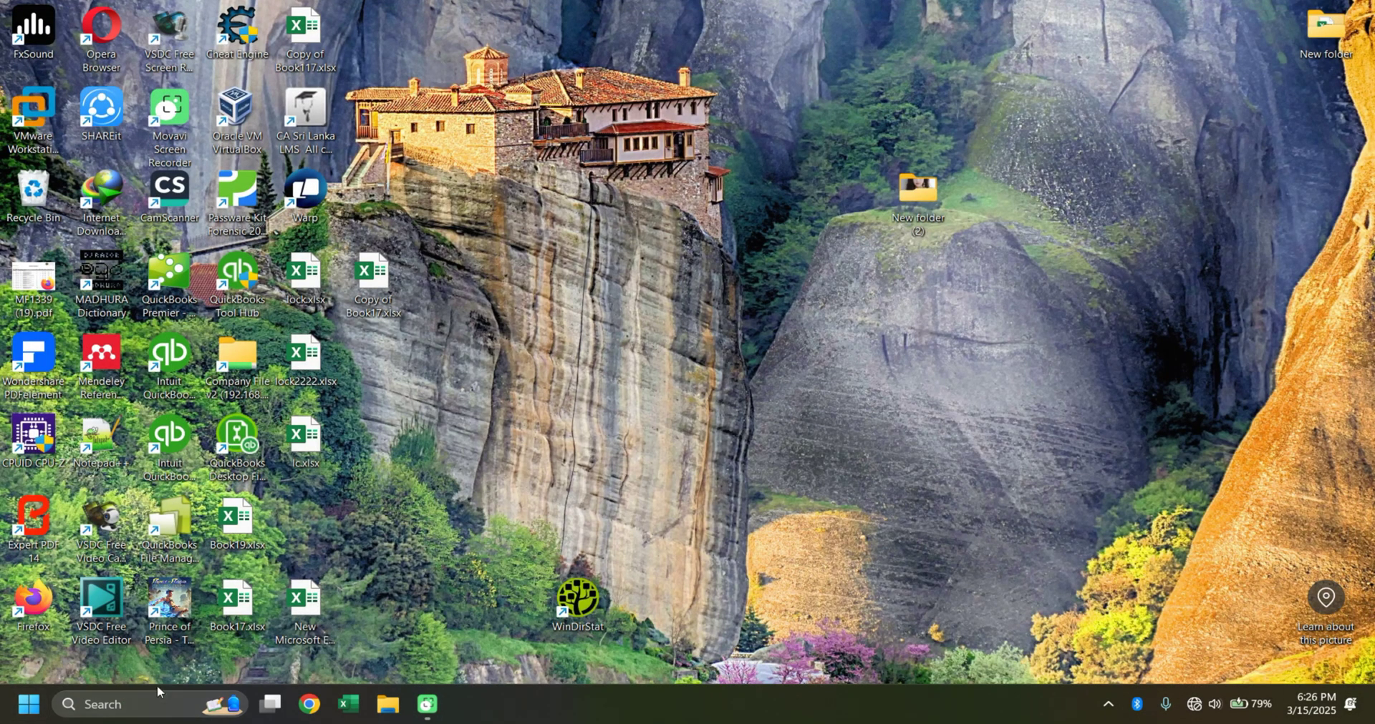
# Step: Open the list of network adapters through Control Panel's Network and Sharing Center
pyautogui.click(140, 712)
pyautogui.write('cont')
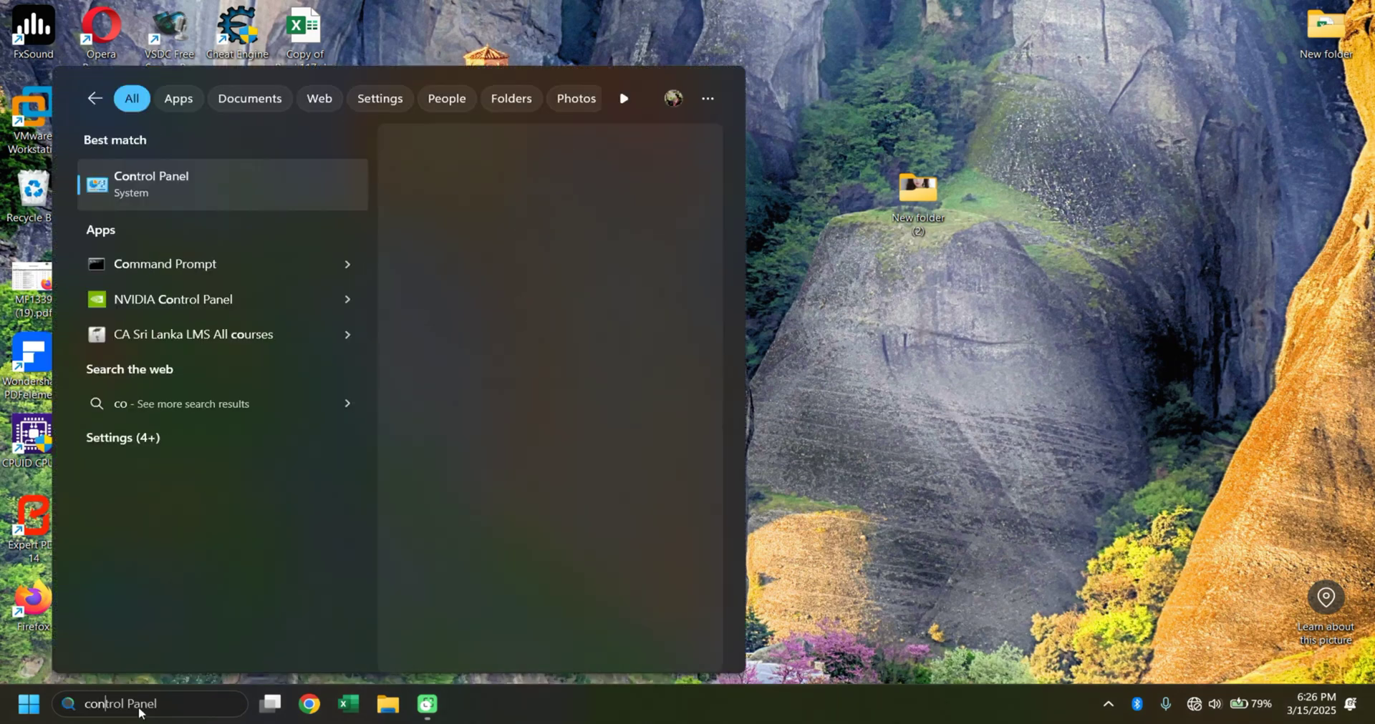
pyautogui.click(174, 207)
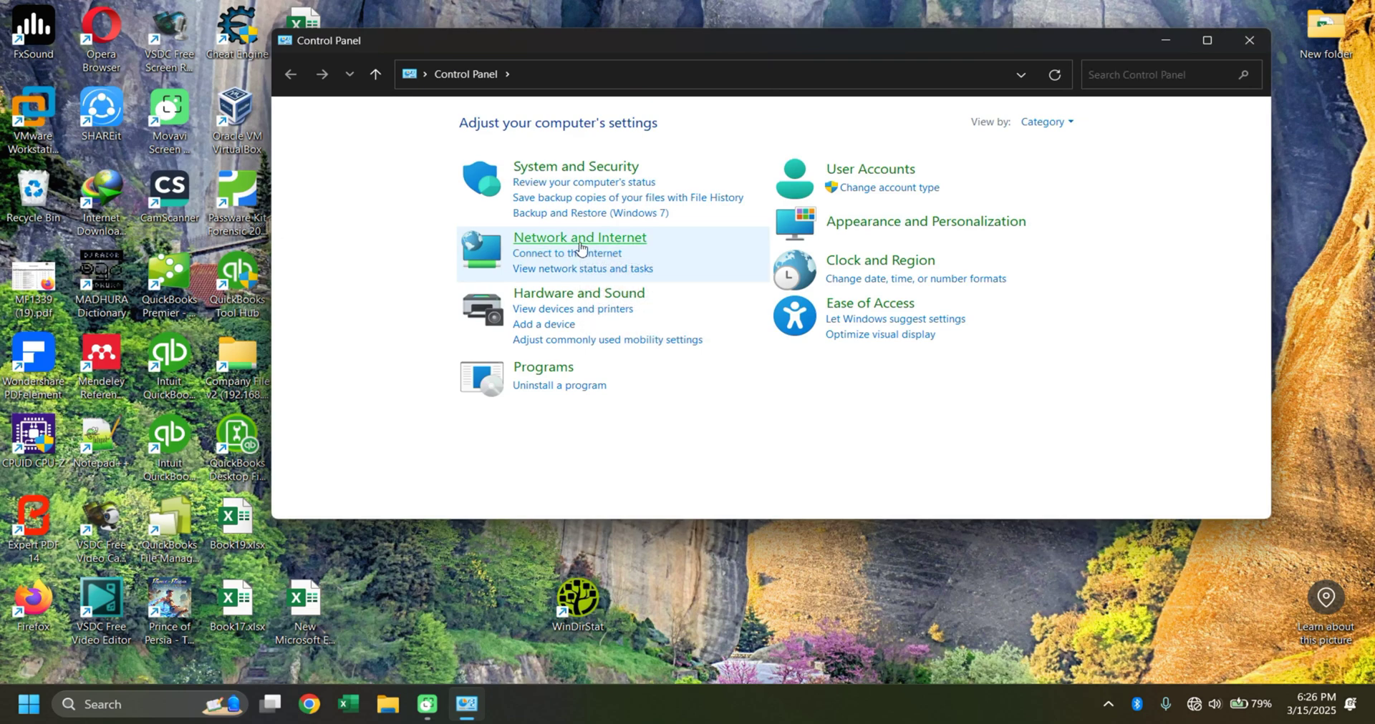
pyautogui.click(583, 249)
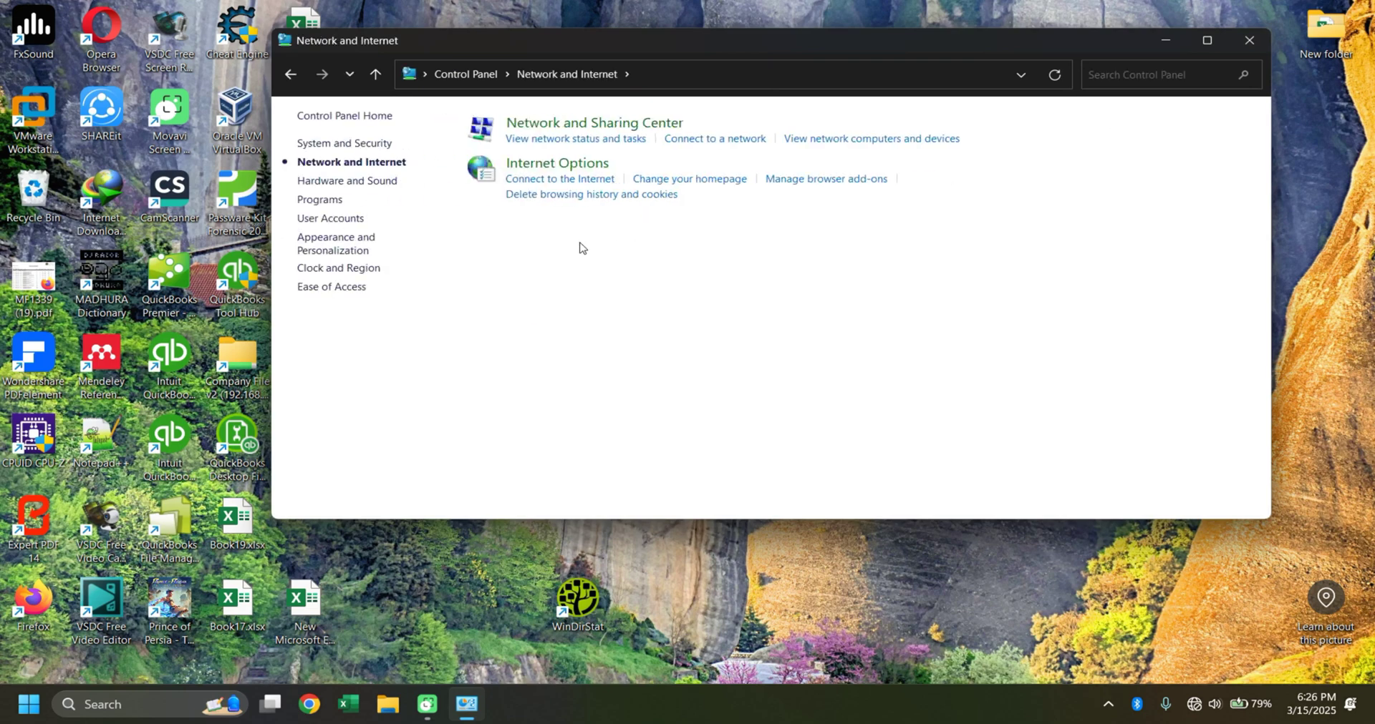
pyautogui.click(590, 129)
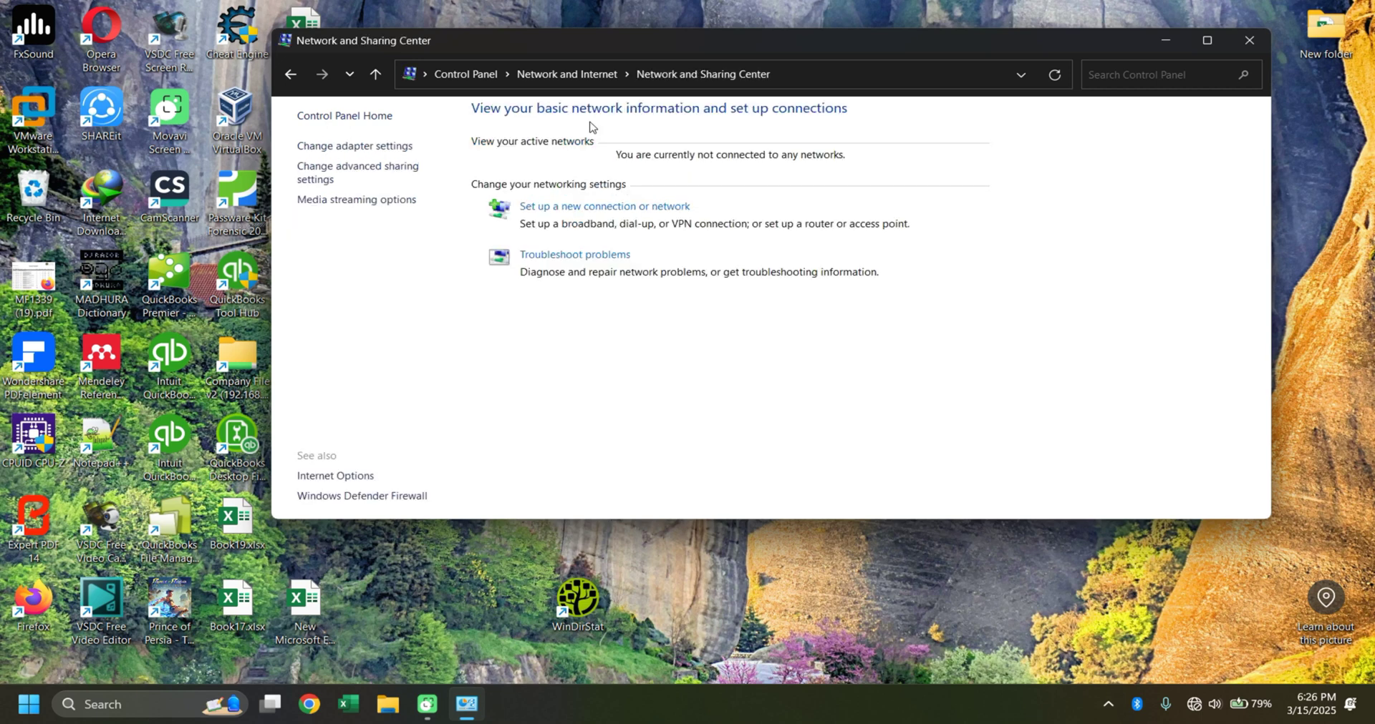
pyautogui.click(344, 149)
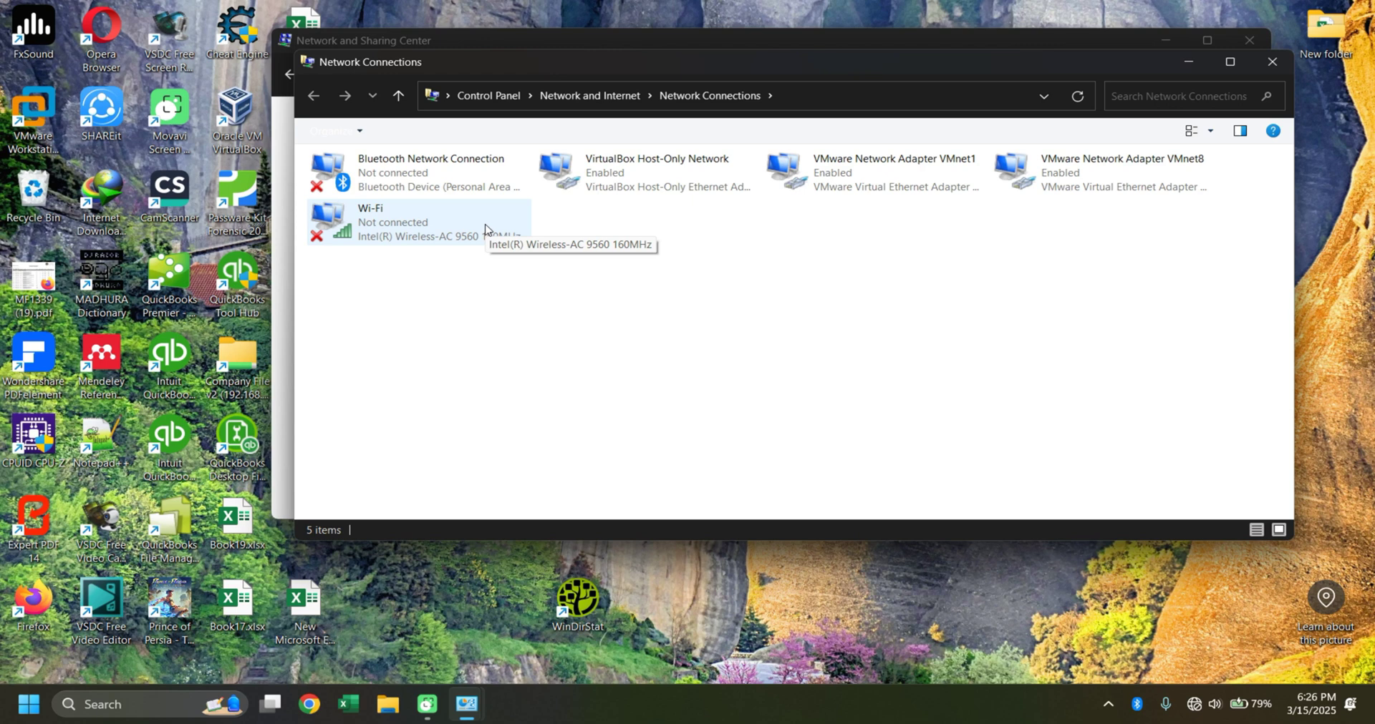
# Step: Check the IP and DNS address assignment in the Wi-Fi adapter's Internet Protocol Version 4 (TCP/IPv4) properties, and close both dialogs
pyautogui.rightClick(485, 229)
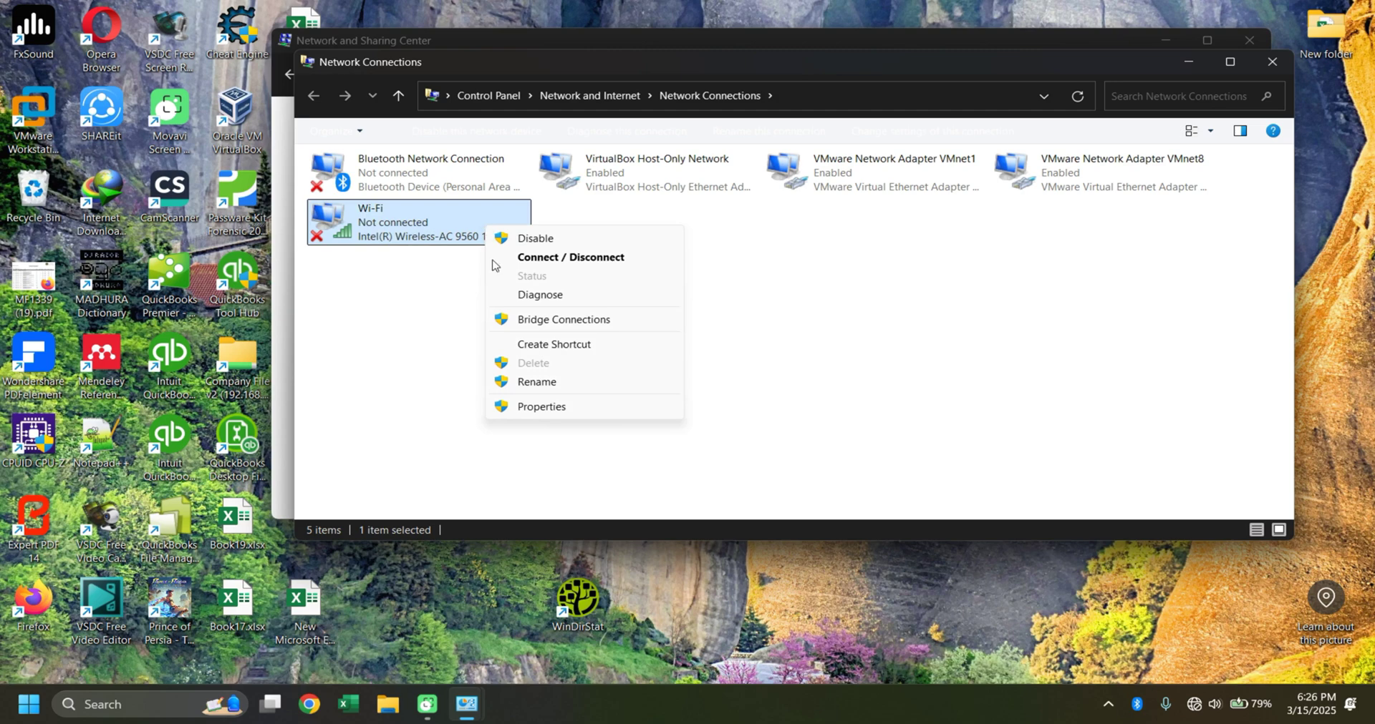
pyautogui.click(538, 406)
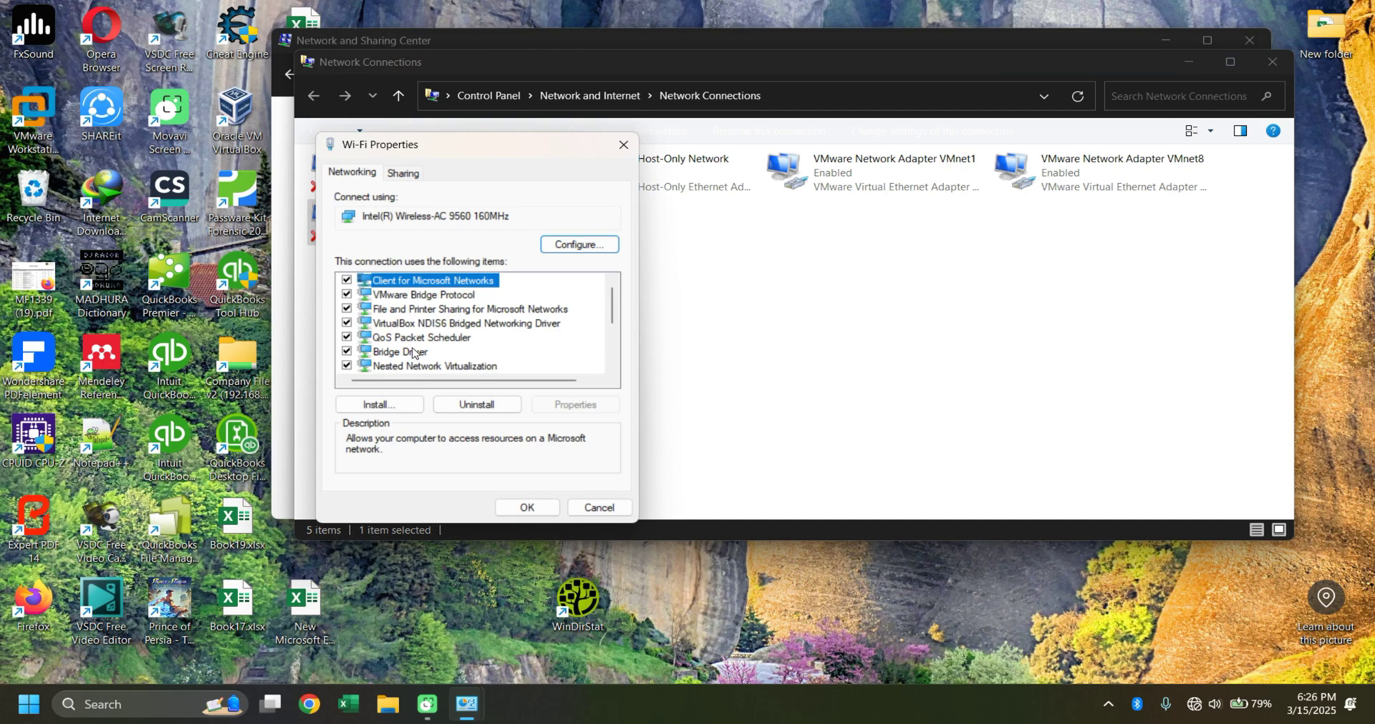
pyautogui.click(413, 352)
pyautogui.moveTo(618, 316); pyautogui.dragTo(619, 336)
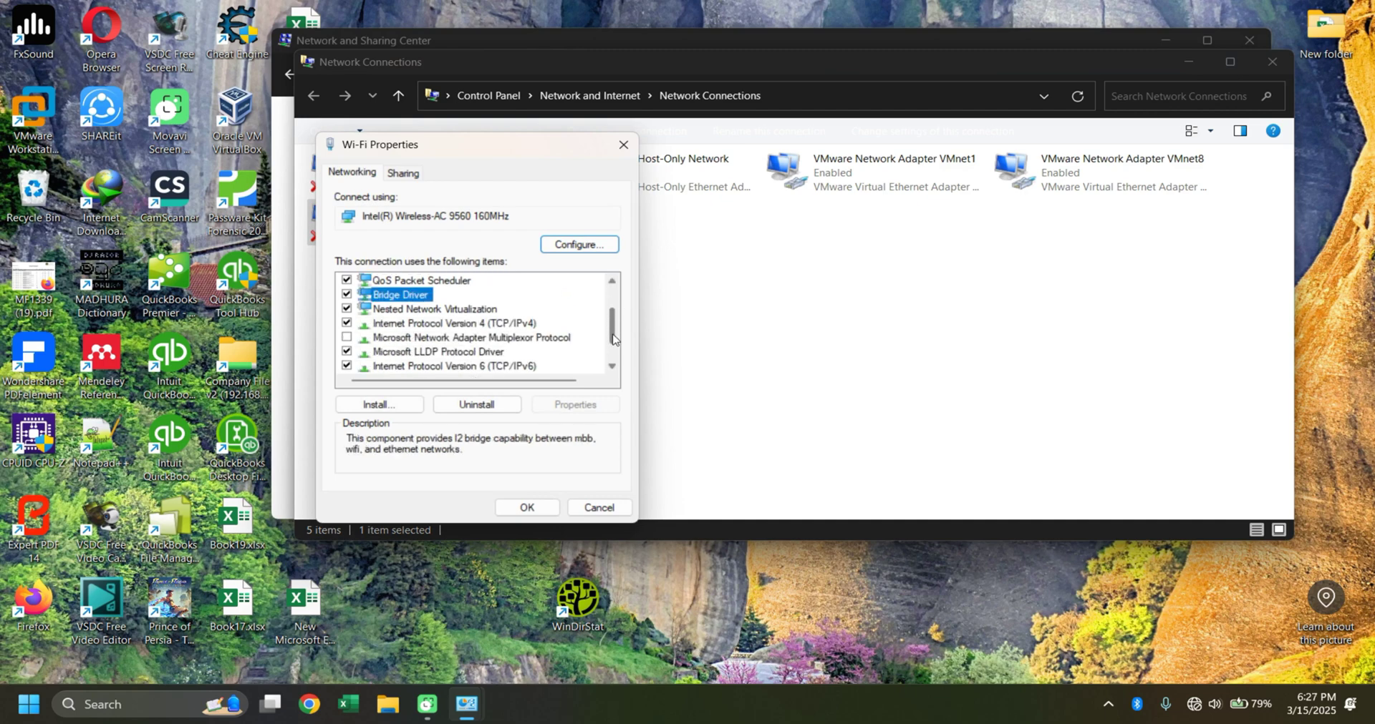
pyautogui.click(410, 324)
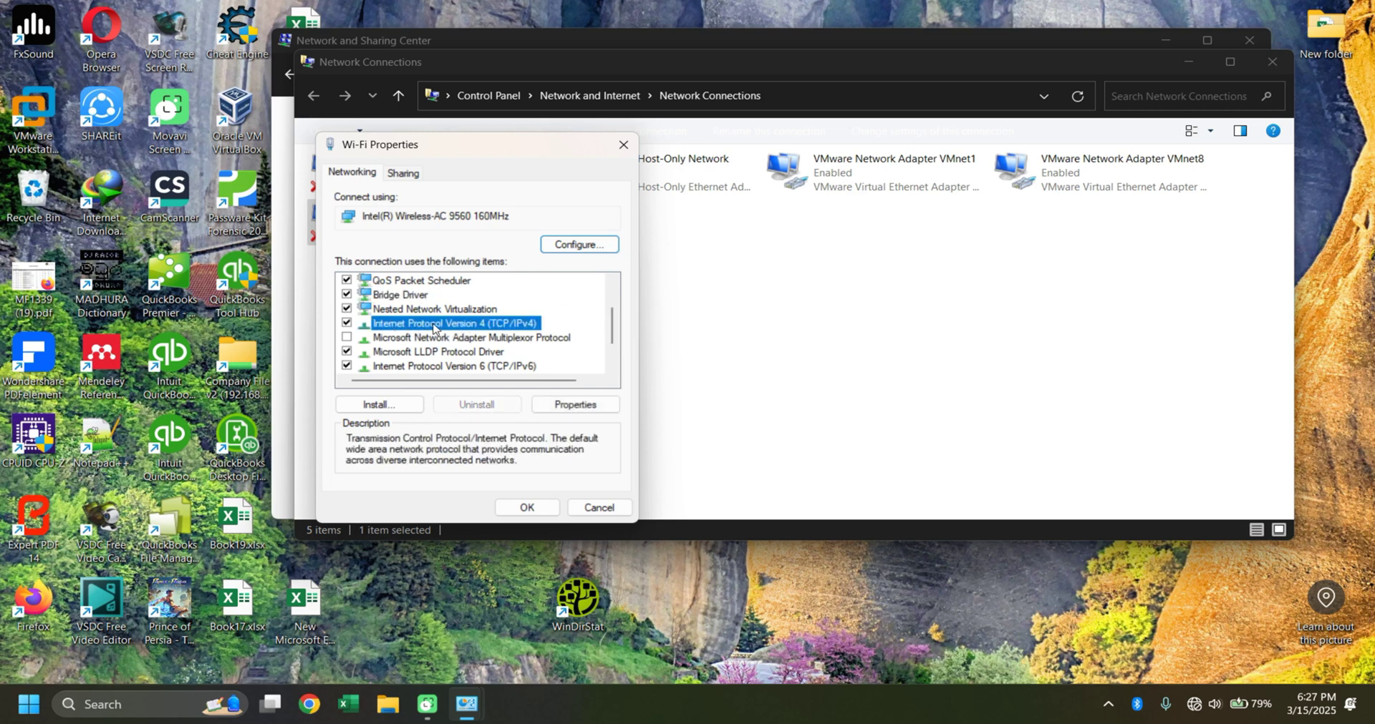
pyautogui.click(567, 406)
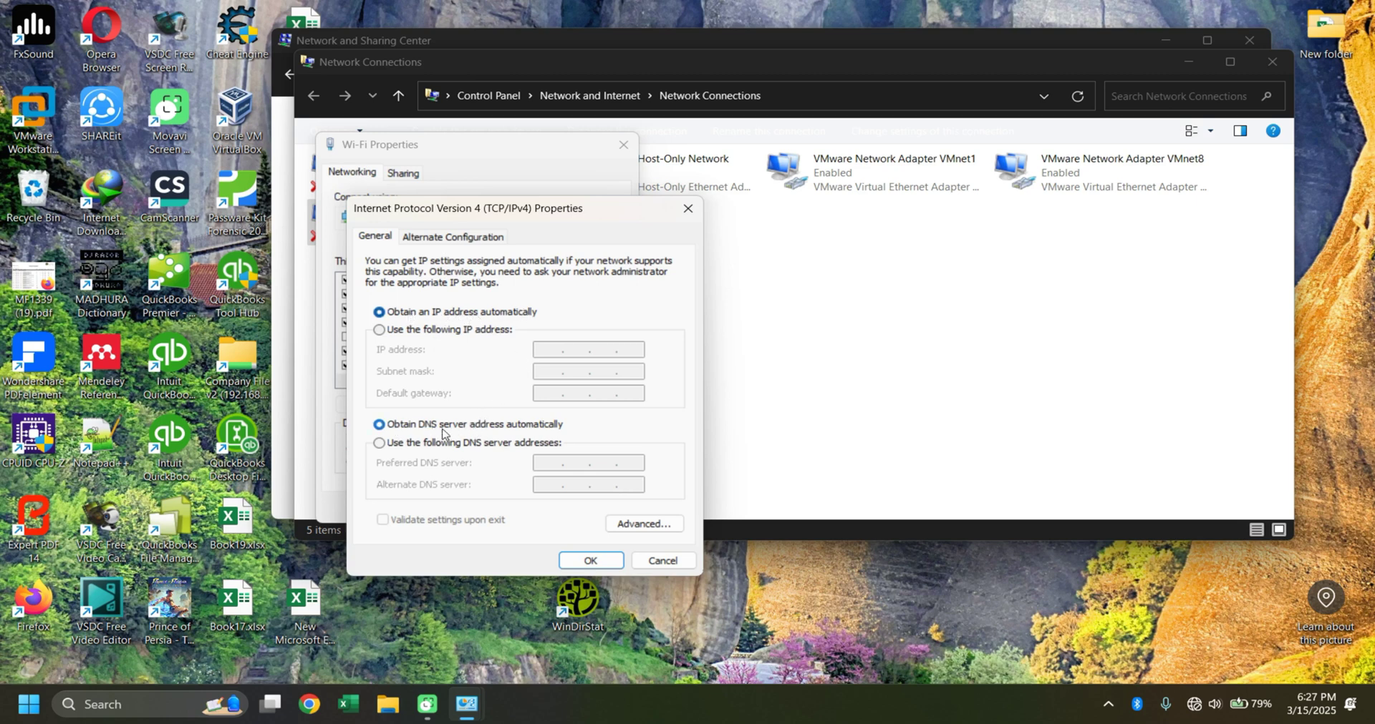
pyautogui.click(589, 561)
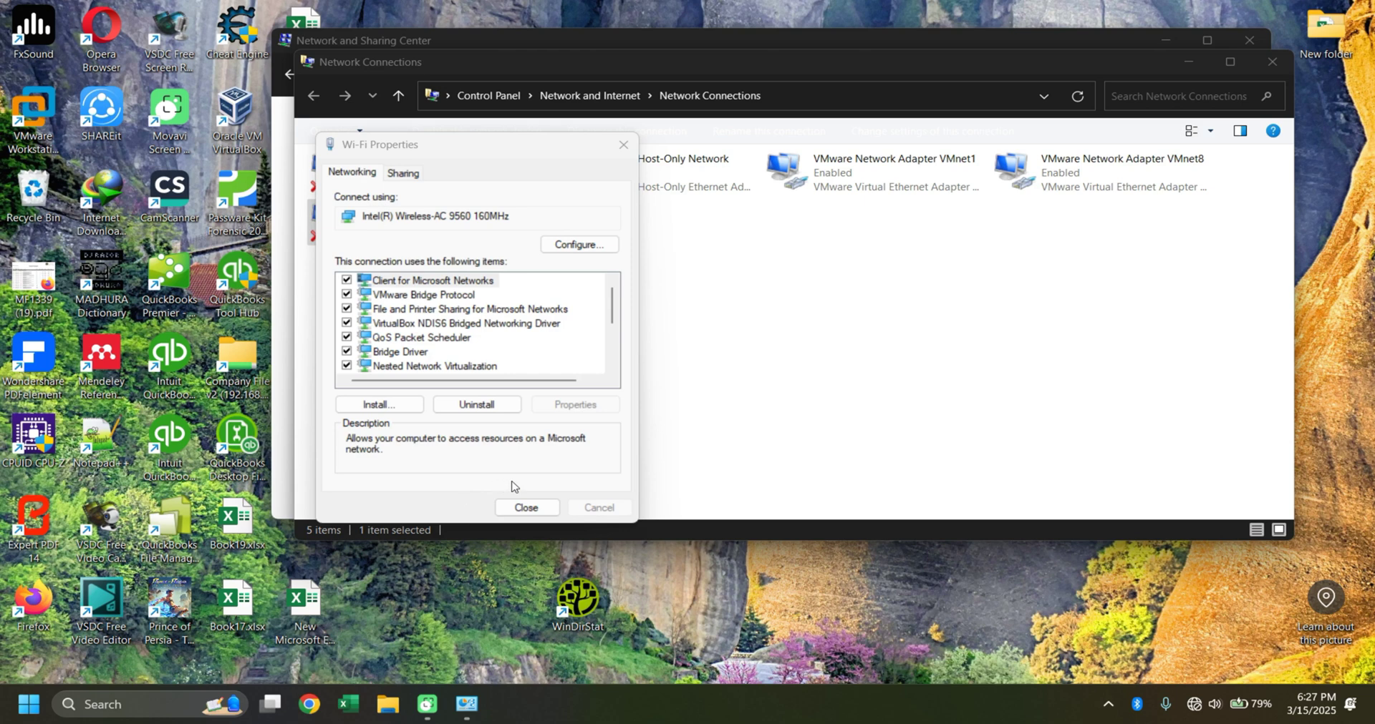
pyautogui.click(531, 508)
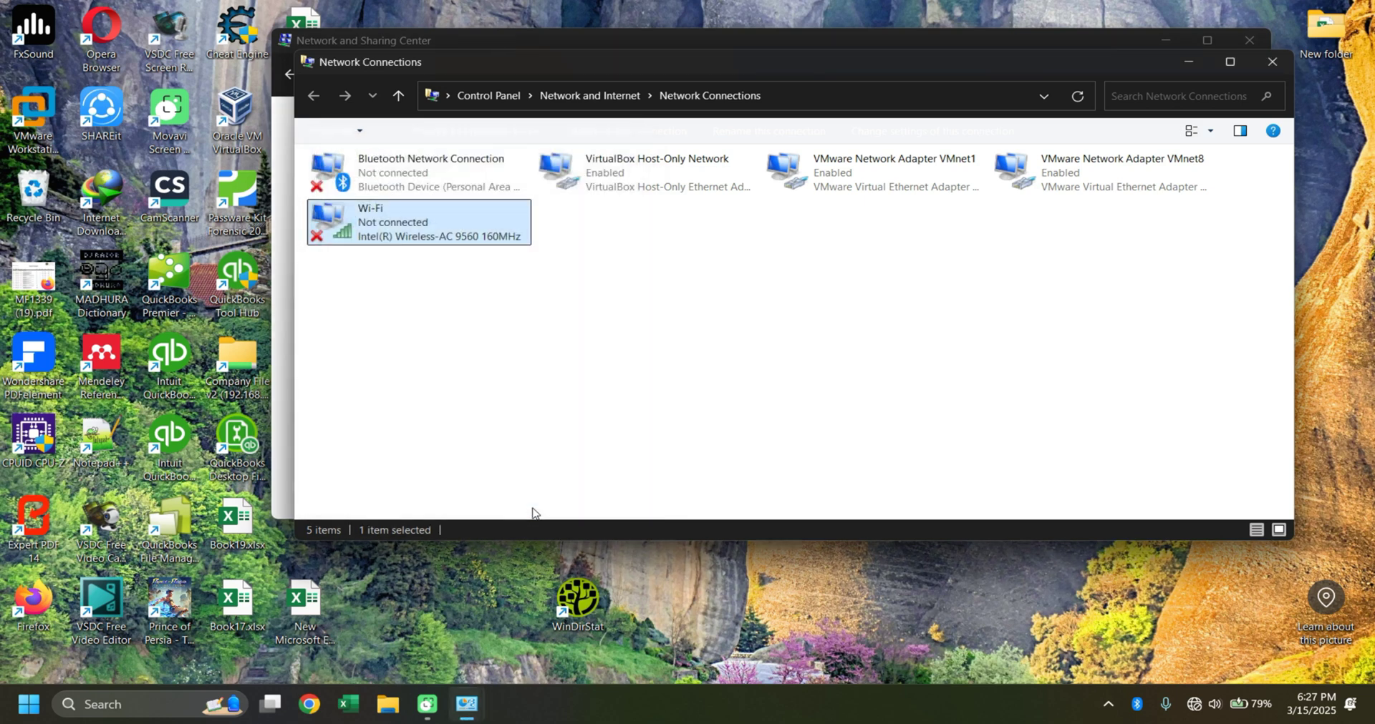
# Step: Connect the computer to the available Wi-Fi hotspot, and minimize the Network Connections and Network and Sharing Center windows
pyautogui.click(1197, 708)
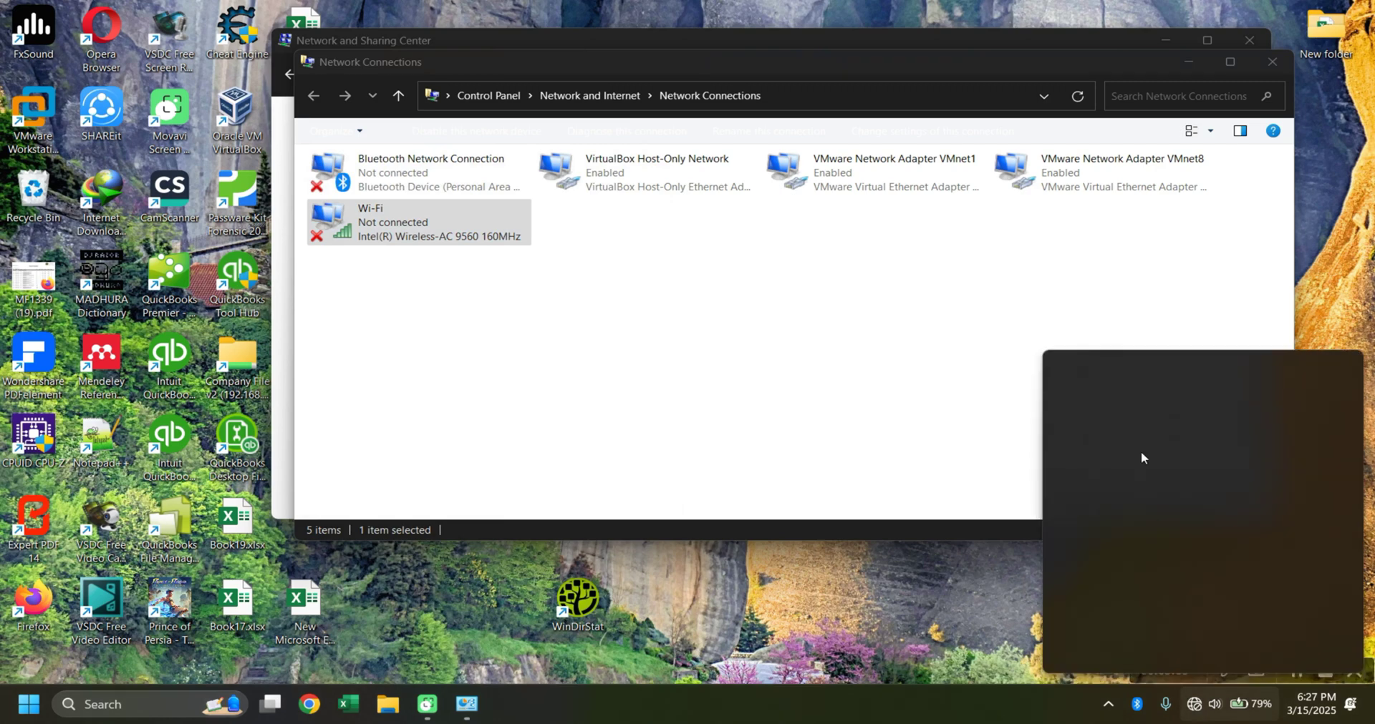
pyautogui.click(1120, 398)
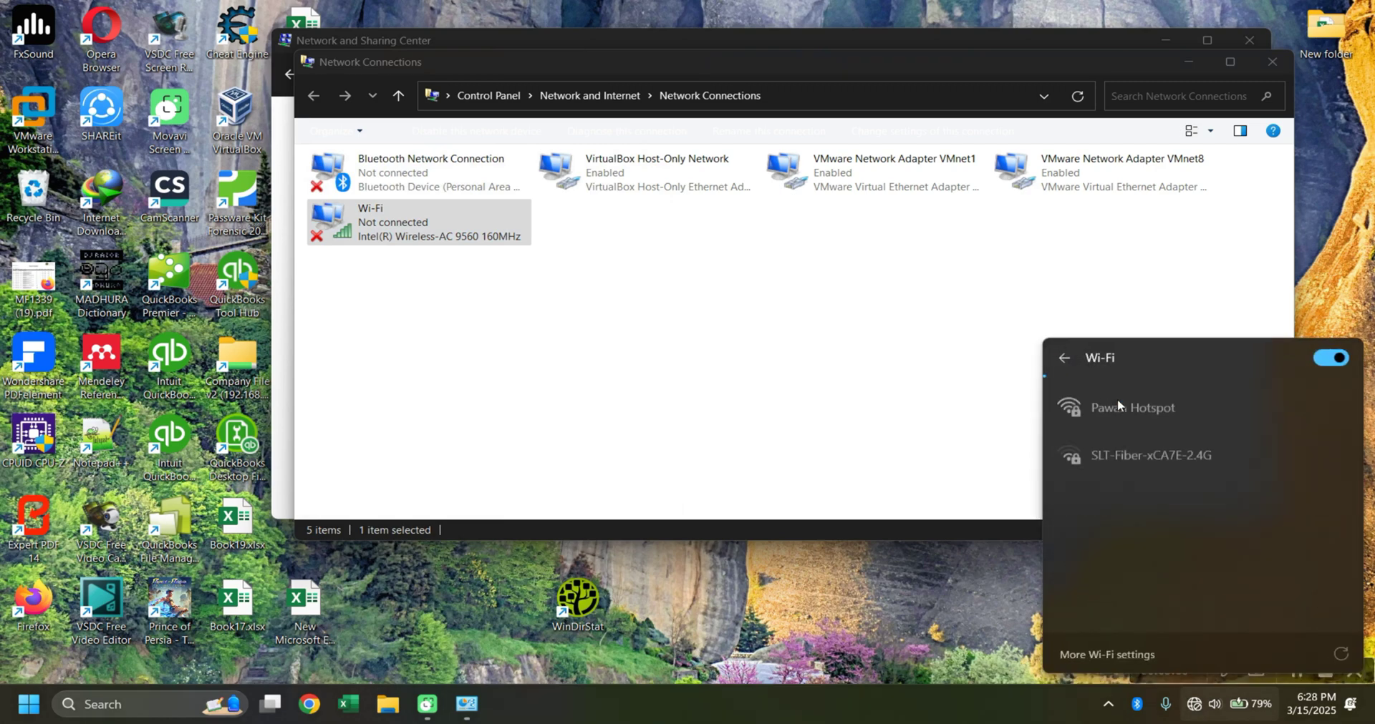
pyautogui.click(829, 385)
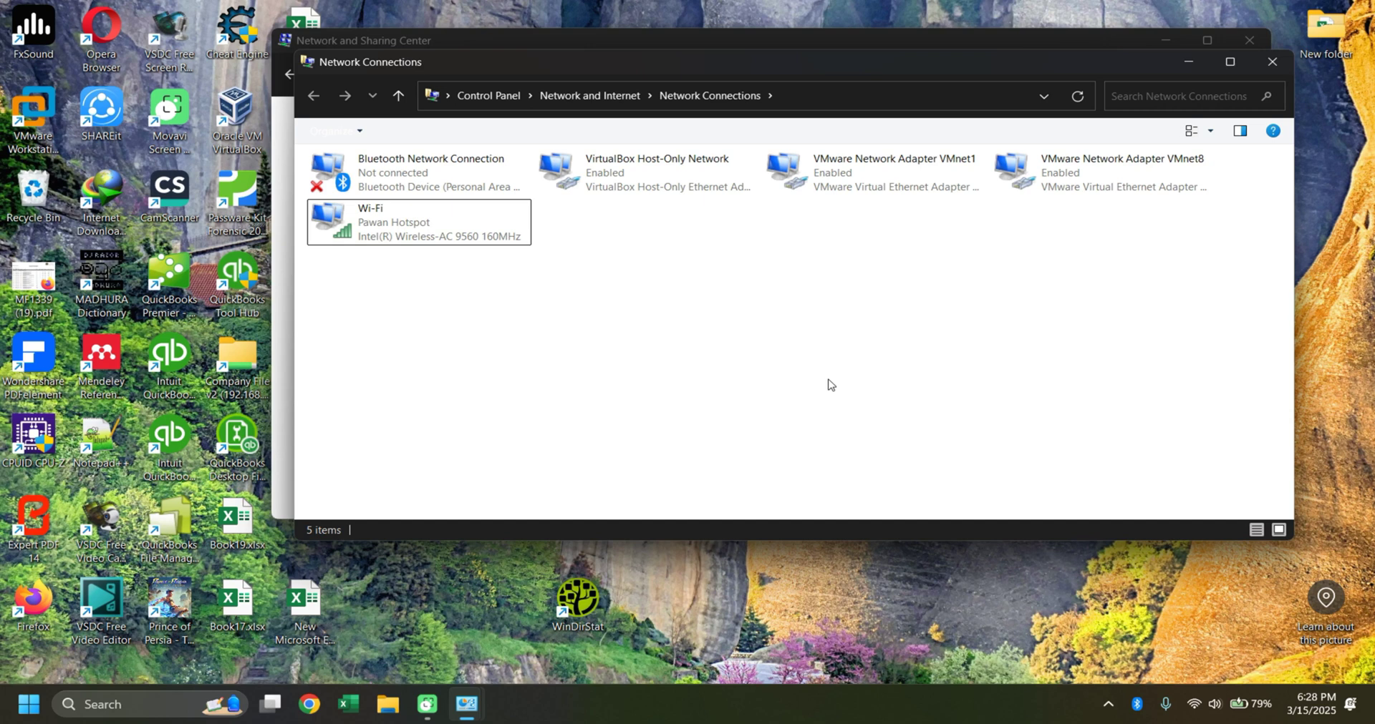
pyautogui.click(1188, 62)
pyautogui.click(1166, 47)
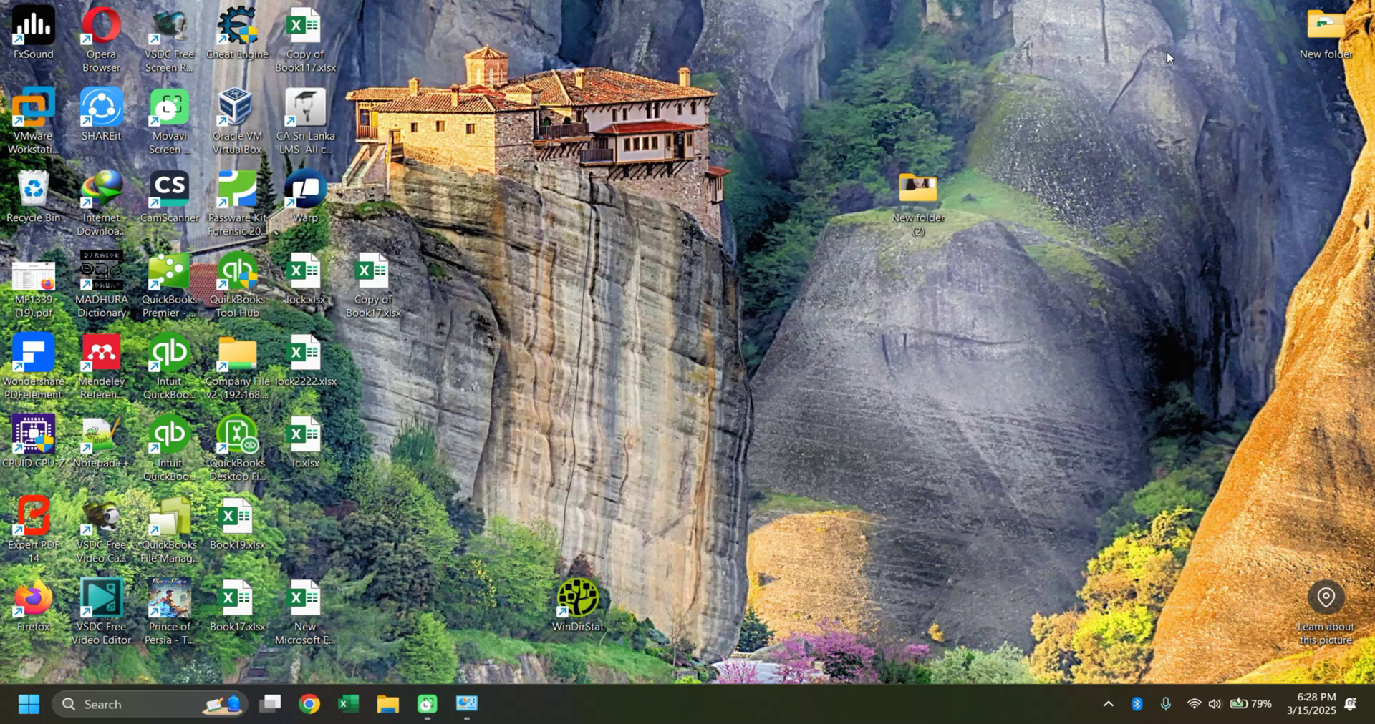
# Step: Open the C:\Users\Public folder in File Explorer
pyautogui.click(387, 705)
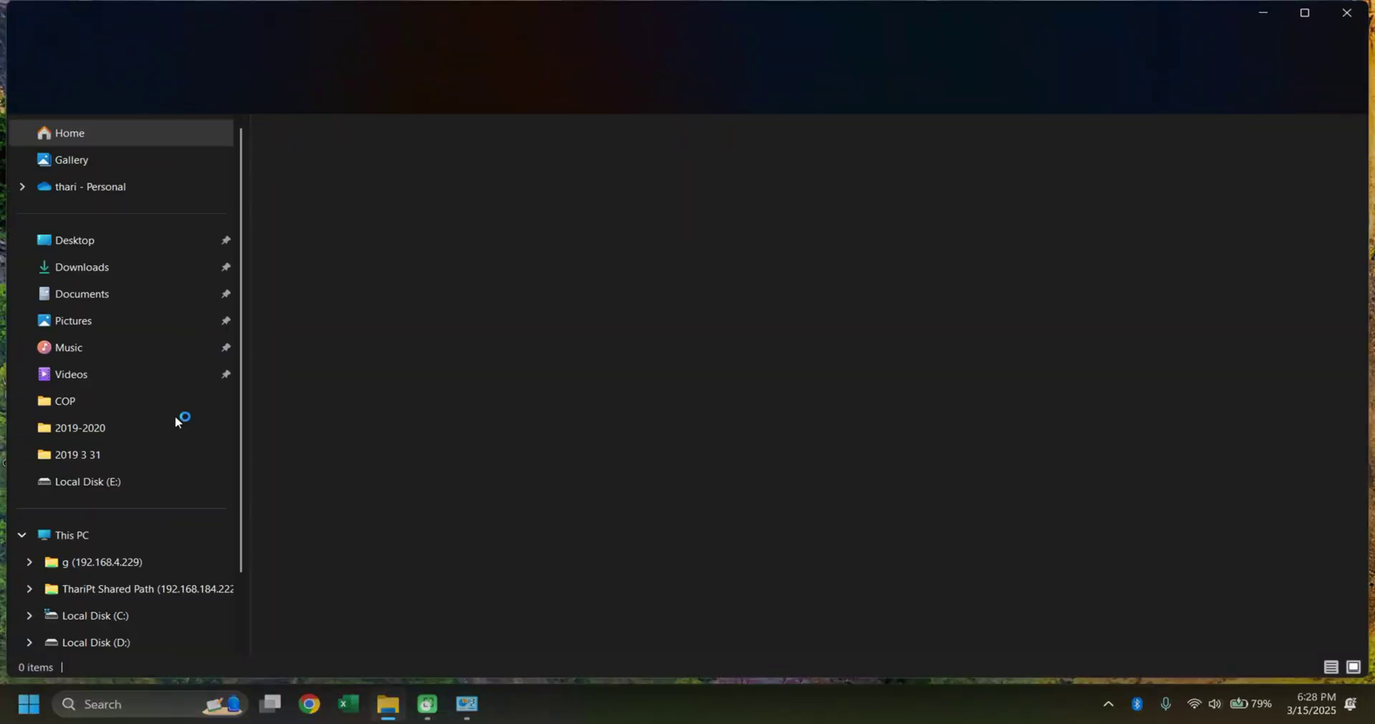
pyautogui.click(126, 534)
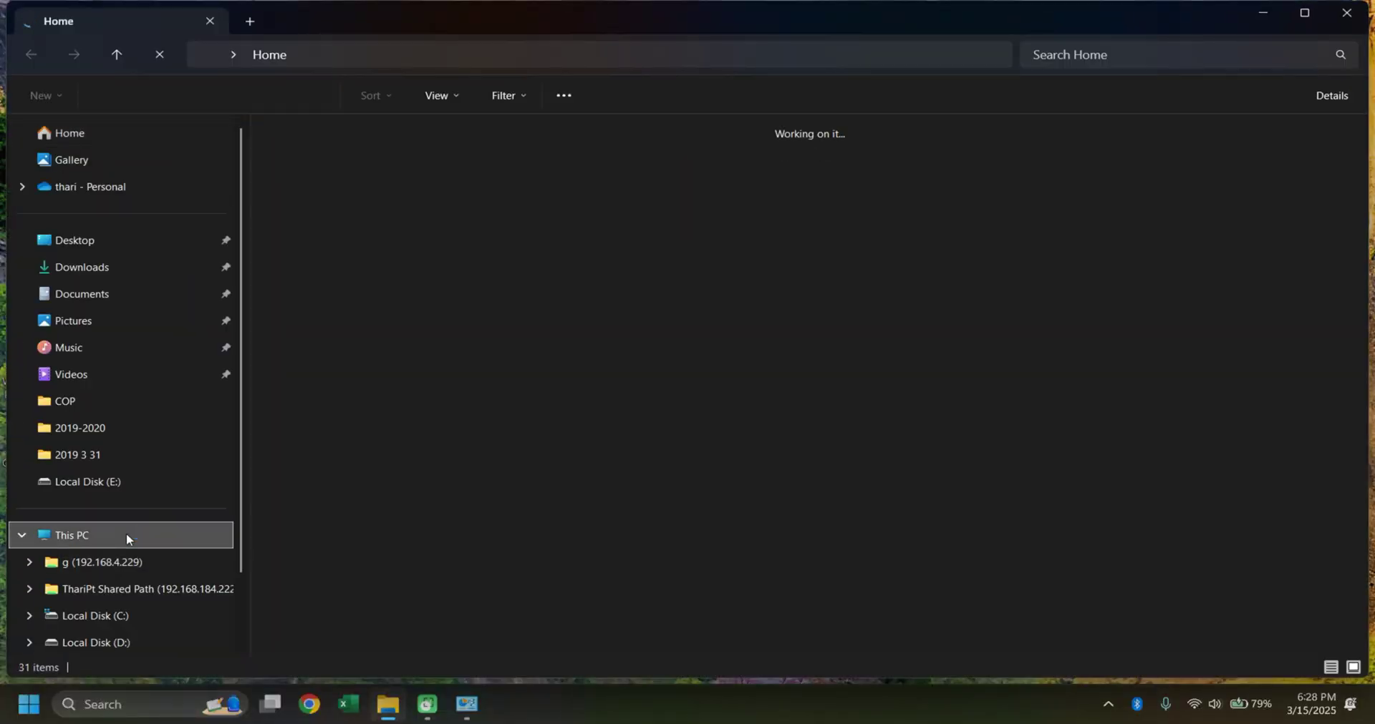
pyautogui.click(363, 149)
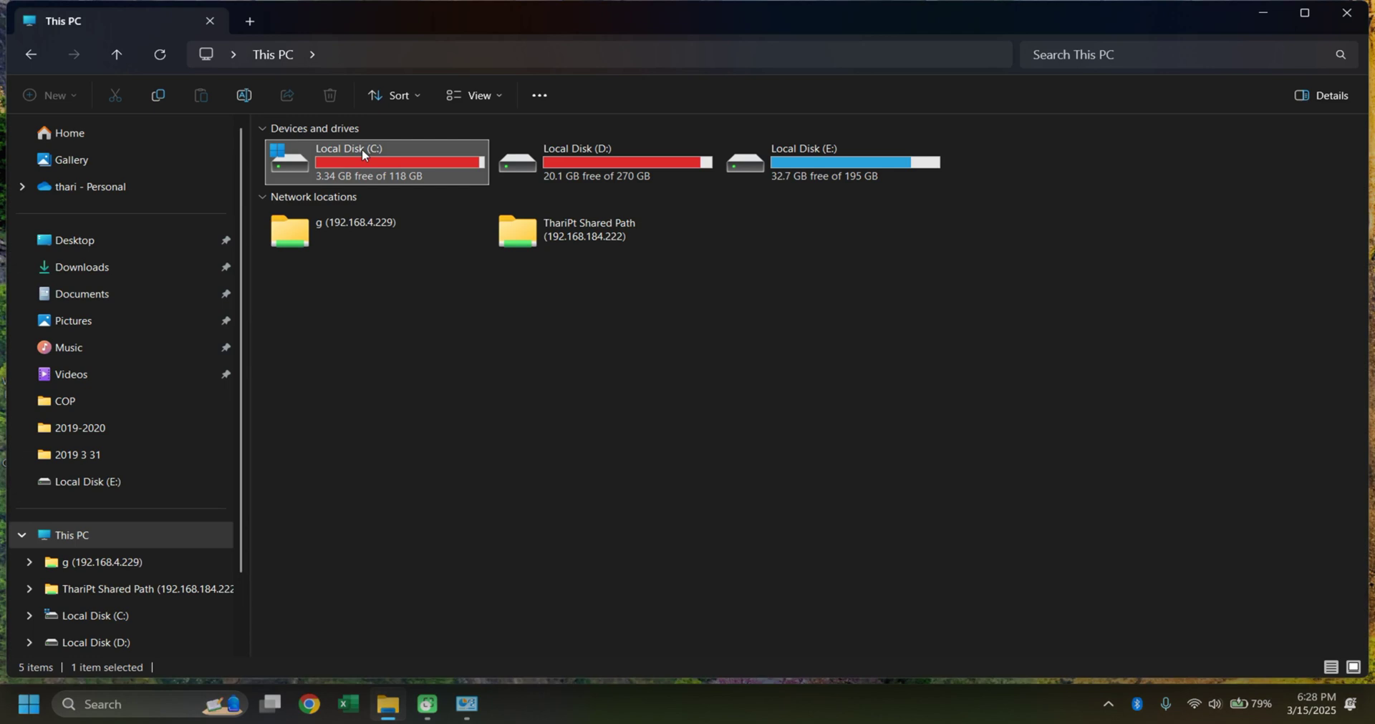
pyautogui.doubleClick(362, 149)
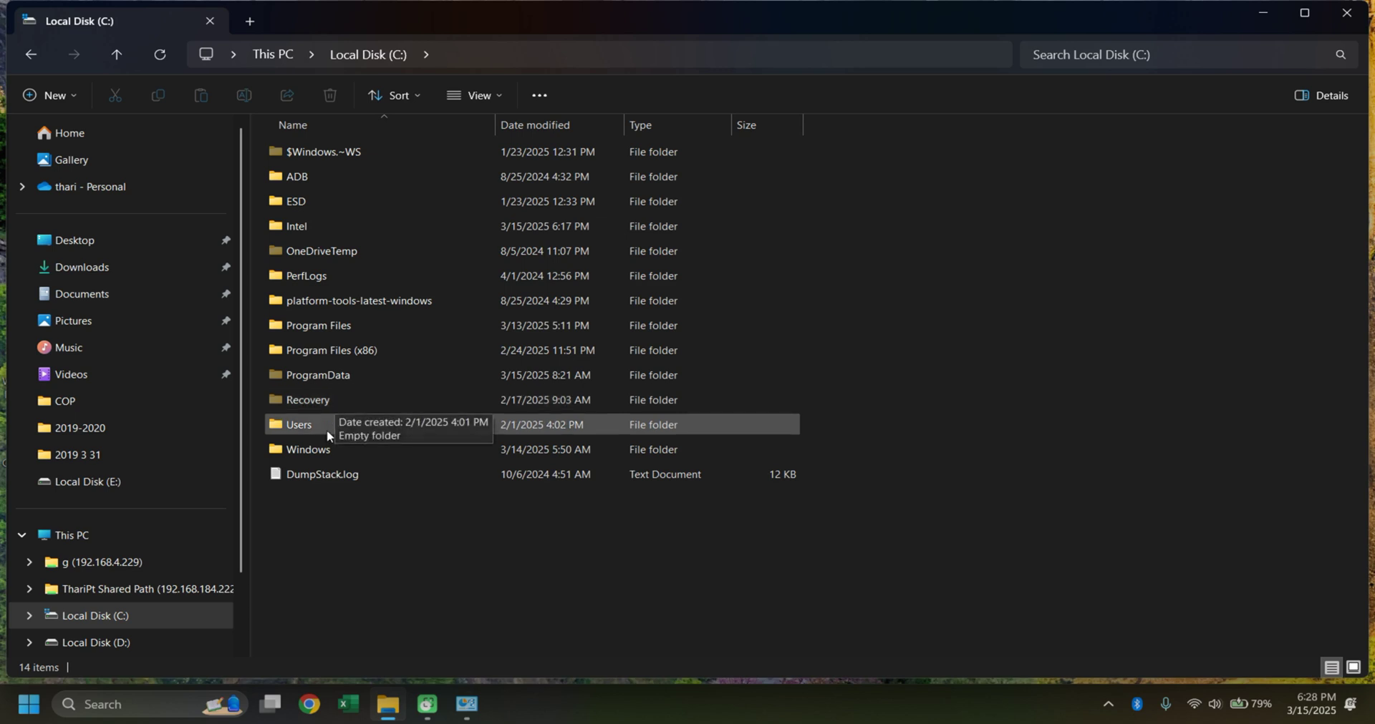
pyautogui.doubleClick(285, 423)
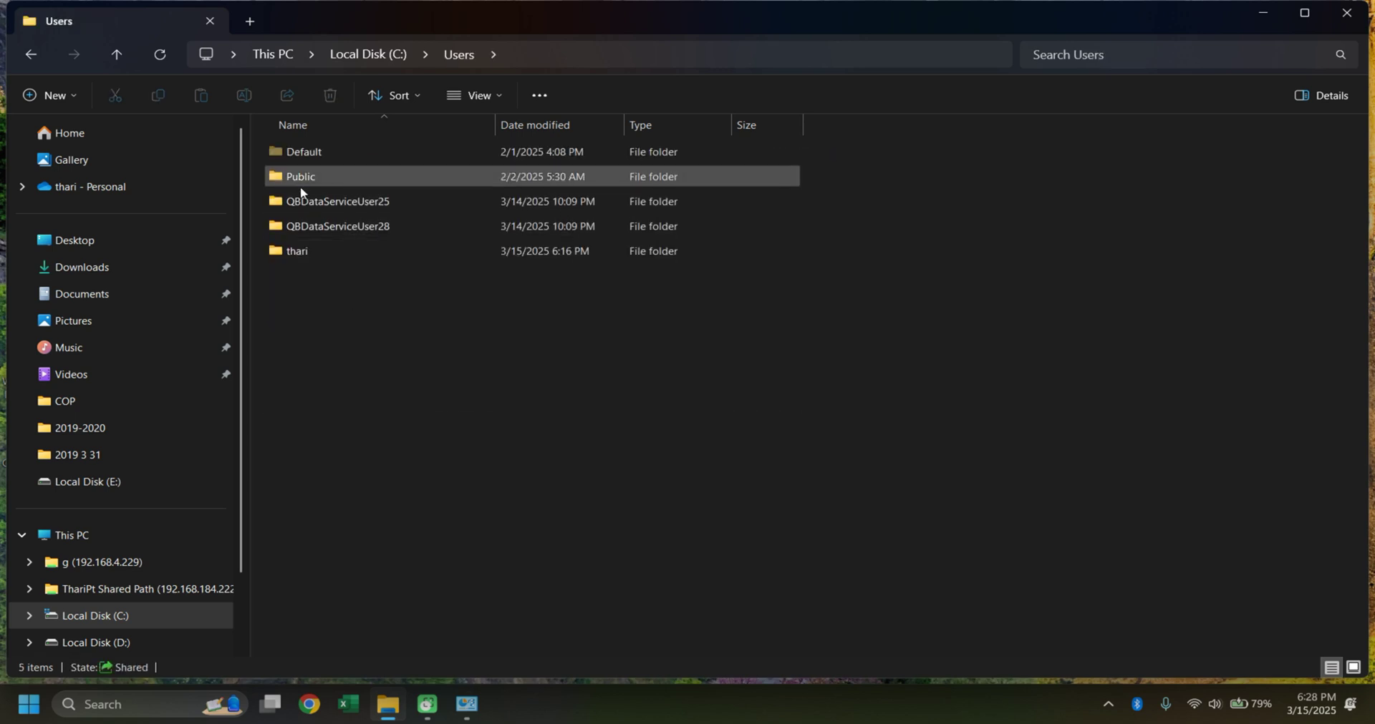
pyautogui.doubleClick(322, 178)
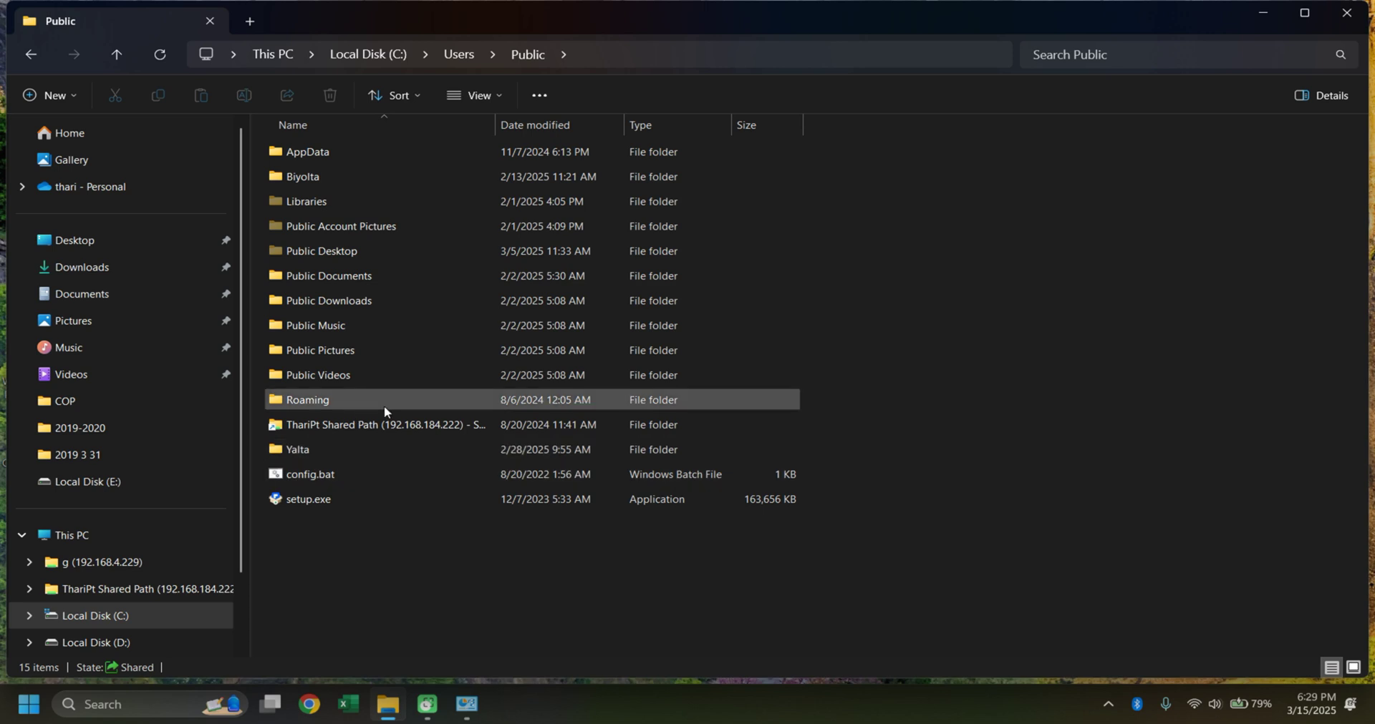
# Step: Create a folder named Shared Quick Book in the Public folder and open it
pyautogui.hotkey('ctrl', 'shift', 'n')
pyautogui.write('Shared Quick Book')
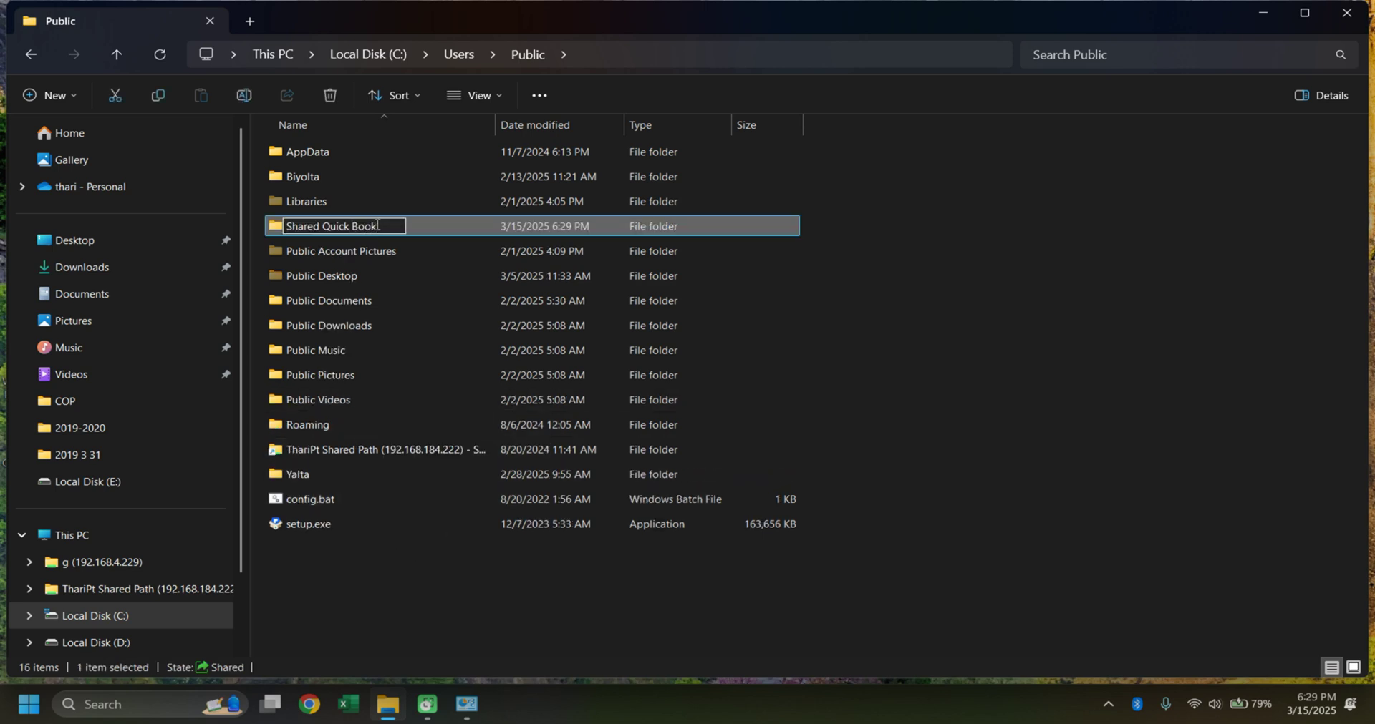
pyautogui.press('Return')
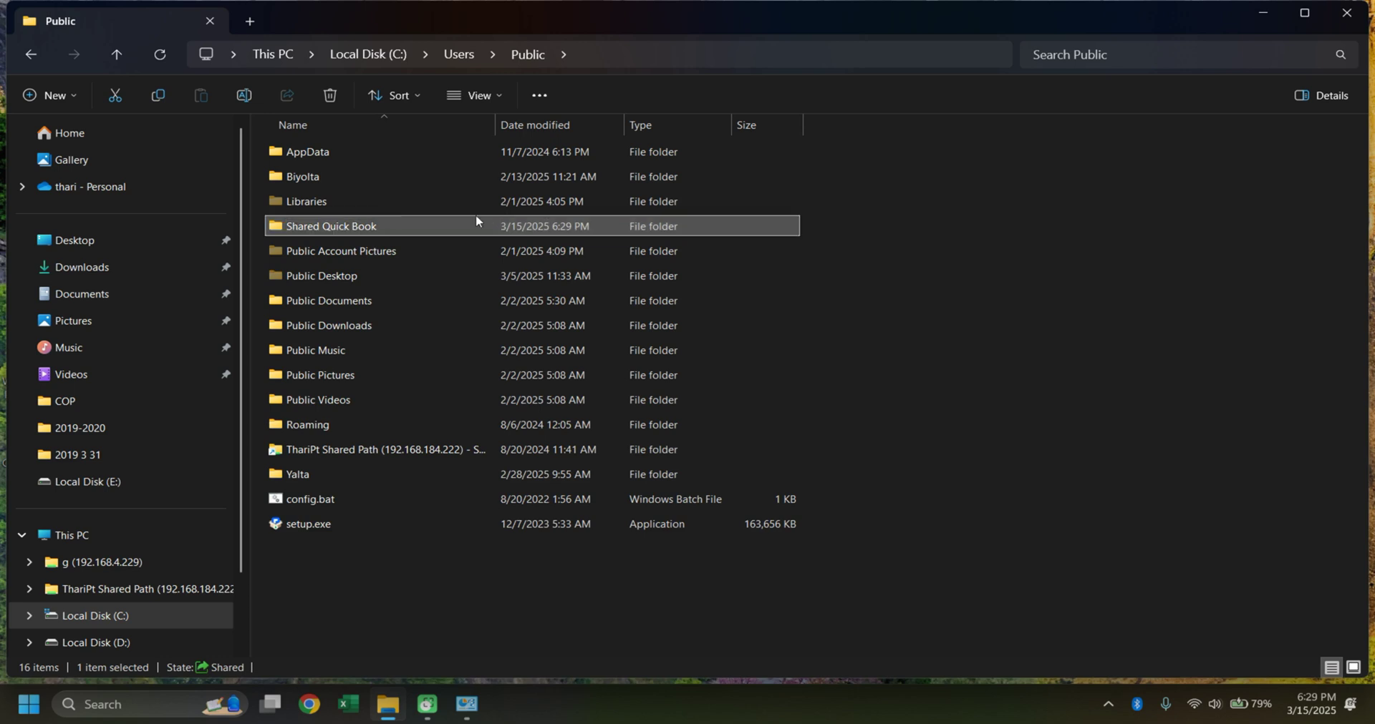
pyautogui.doubleClick(387, 225)
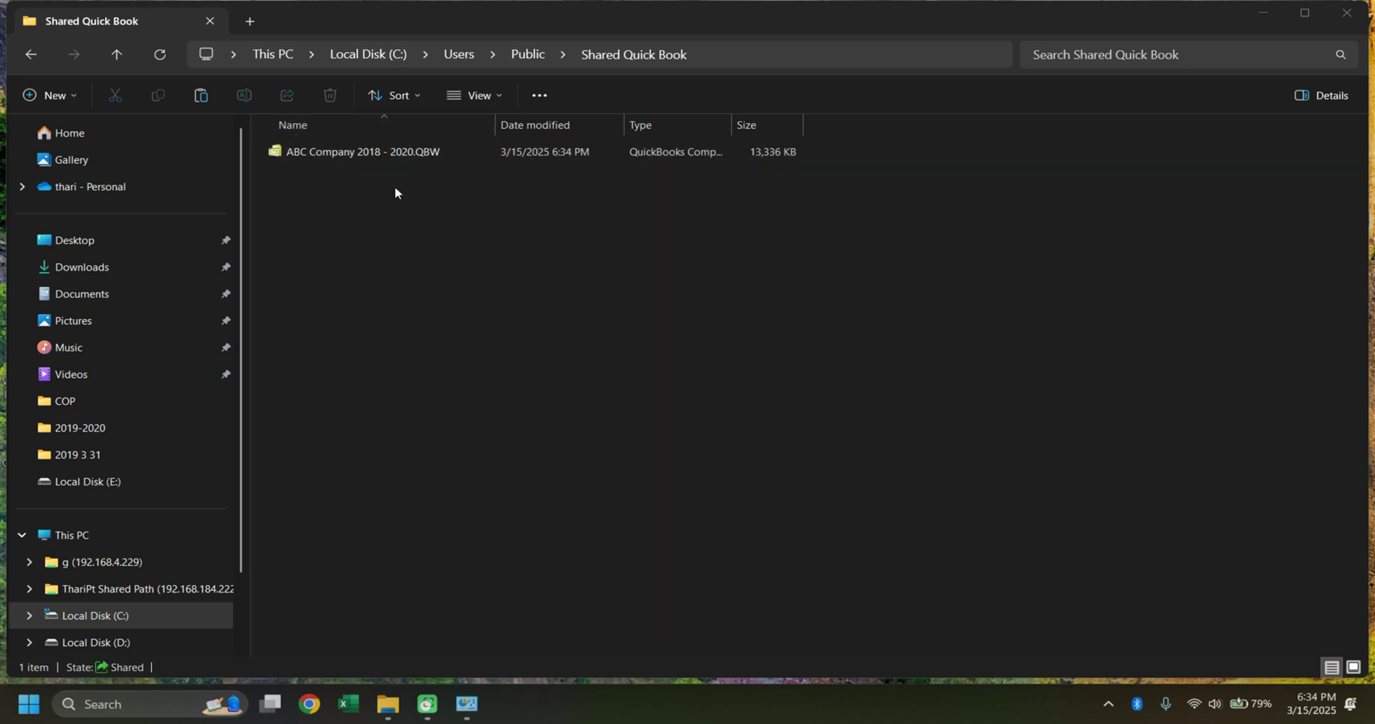
# Step: Open the company file ABC Company 2018 - 2020.QBW in QuickBooks and access Set Up Users and Roles with the admin password
pyautogui.click(329, 159)
pyautogui.doubleClick(330, 159)
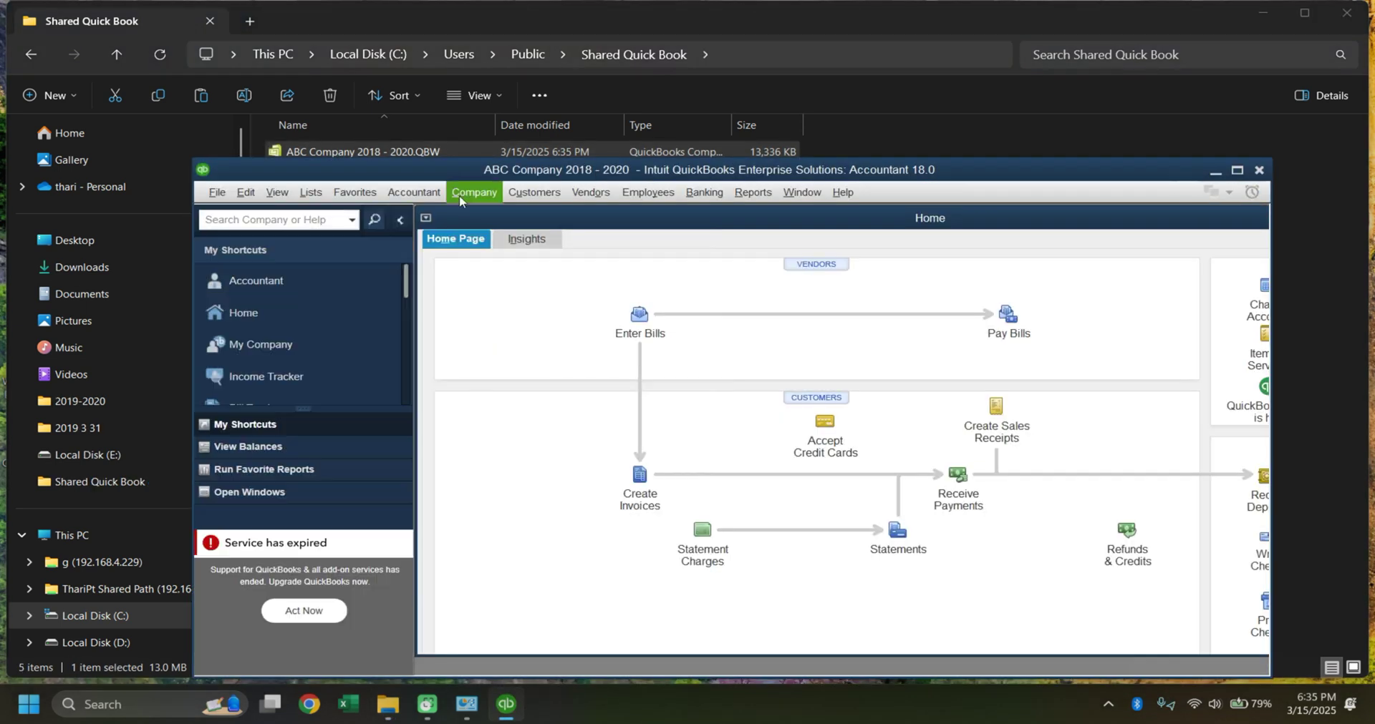
pyautogui.click(474, 193)
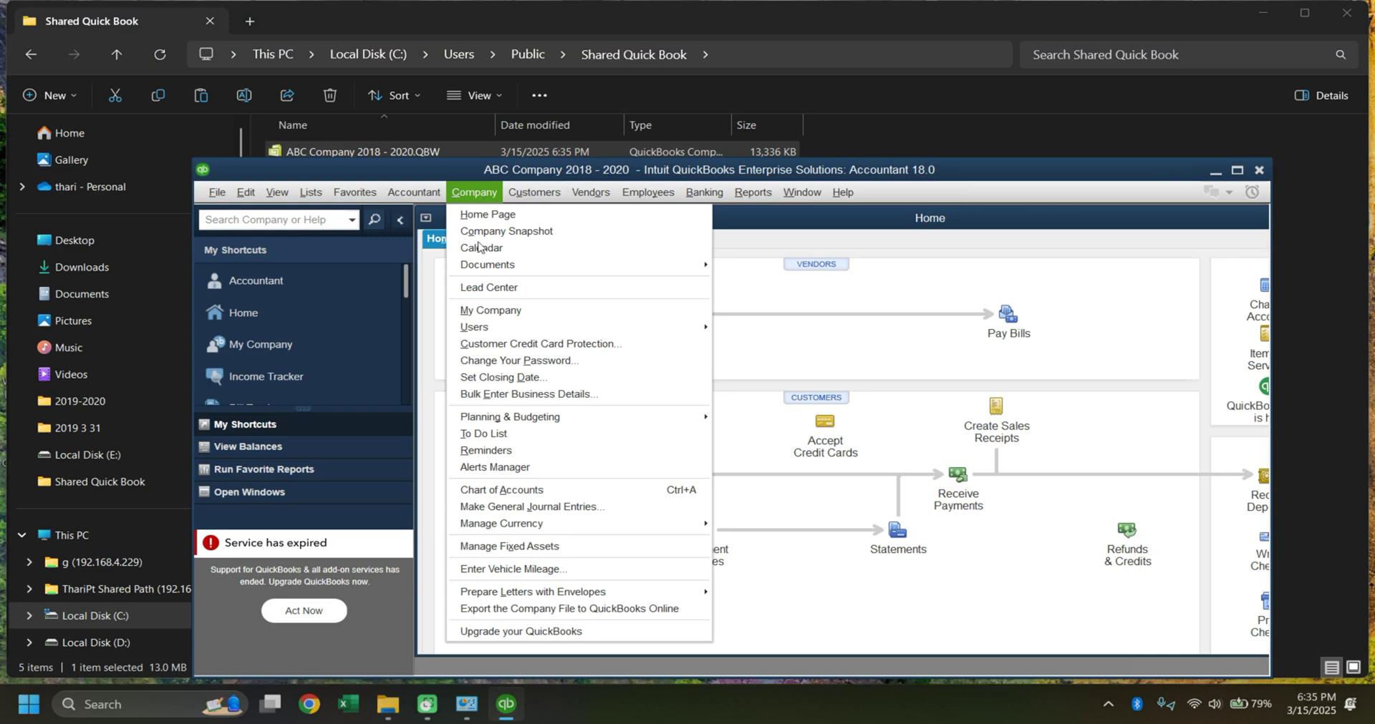
pyautogui.moveTo(661, 330)
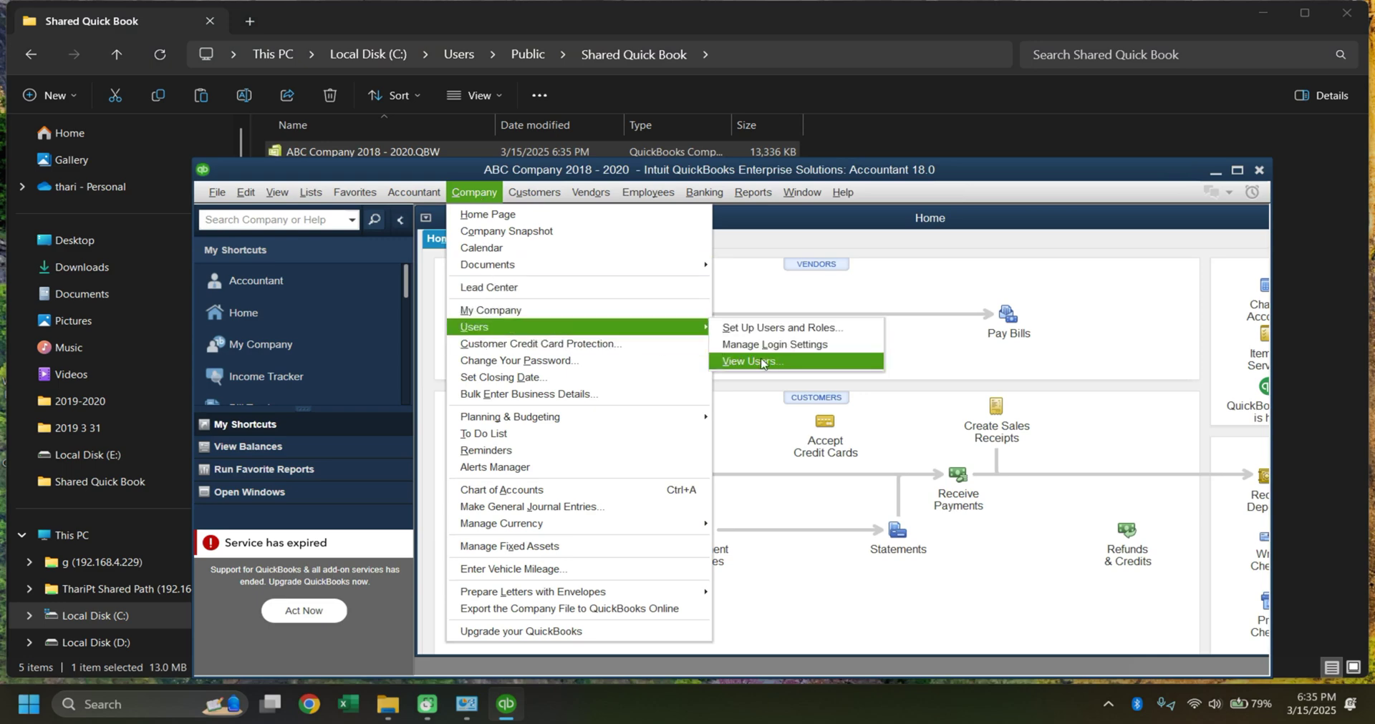
pyautogui.click(769, 329)
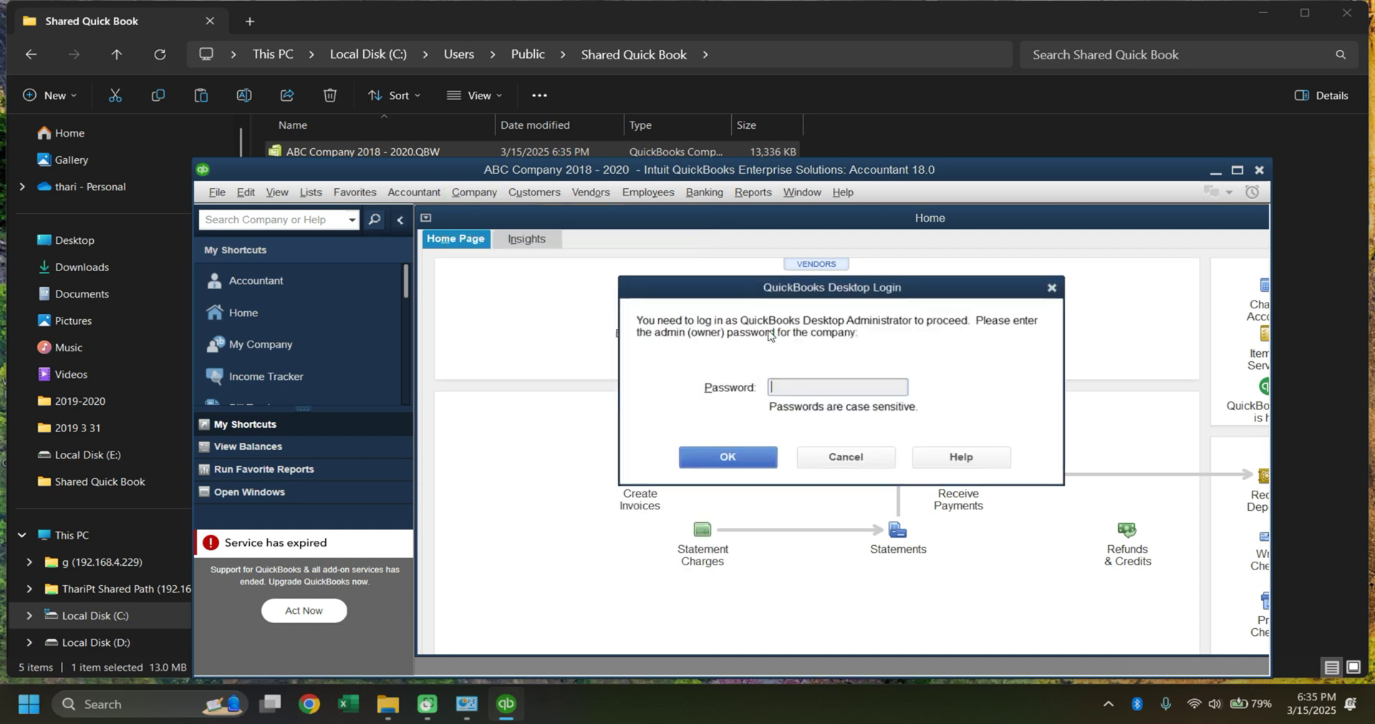
pyautogui.write('•••••••')
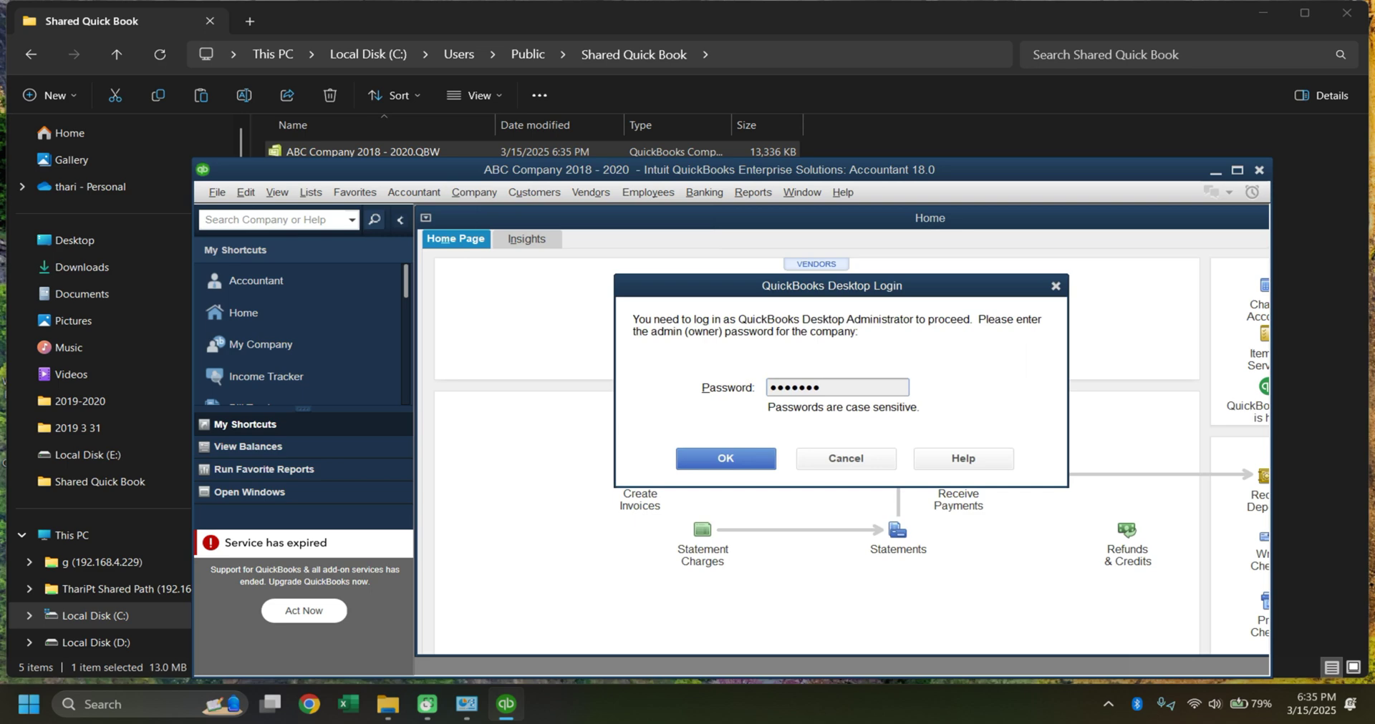
pyautogui.press('Return')
# Step: Add a new user named User1 with a confirmed password and assign all available roles
pyautogui.press('Return')
pyautogui.write('User 1')
pyautogui.press('Tab')
pyautogui.write('•••••••')
pyautogui.press('Tab')
pyautogui.write('•••••••')
pyautogui.click(748, 256)
pyautogui.press('BackSpace')
pyautogui.click(835, 391)
pyautogui.click(835, 391)
pyautogui.moveTo(1070, 401); pyautogui.dragTo(1068, 491)
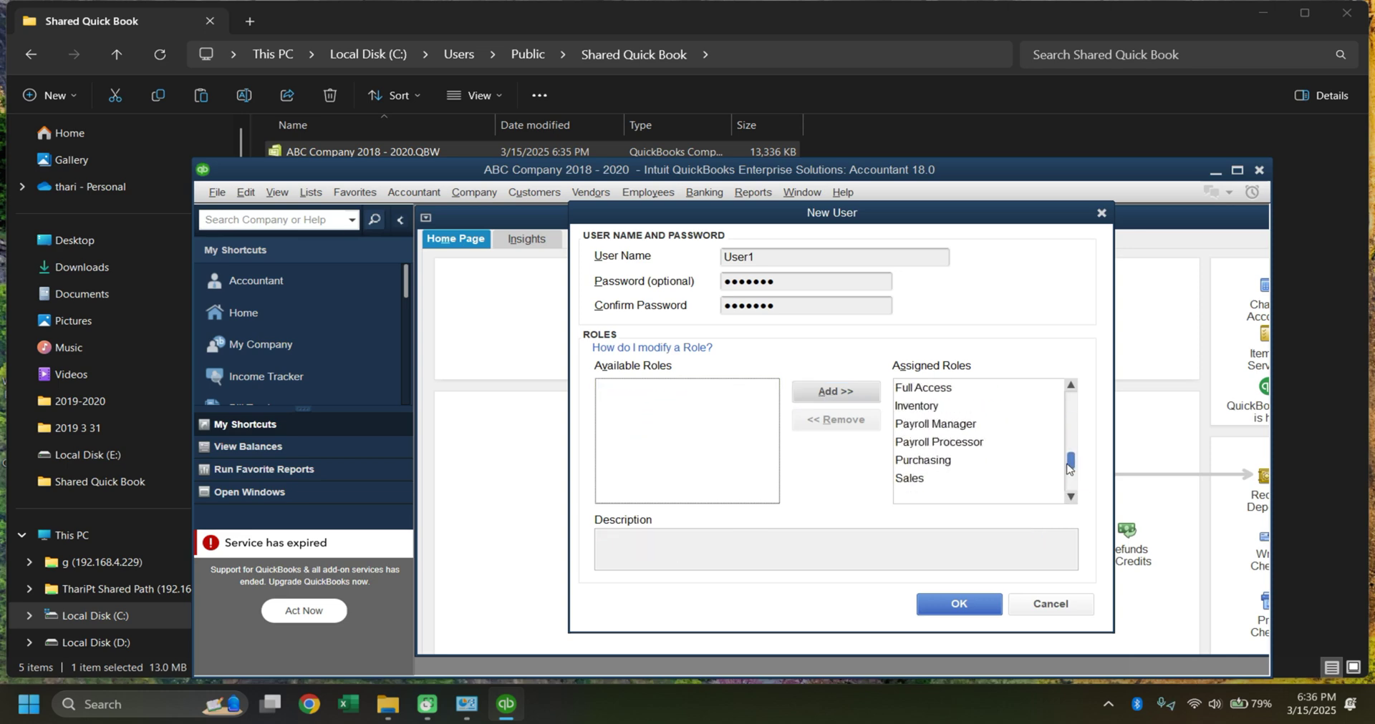
pyautogui.press('Return')
# Step: Add a second user named User2 with a confirmed password and all available roles, and close Users and Roles
pyautogui.press('Return')
pyautogui.write('User2')
pyautogui.press('Tab')
pyautogui.write('•••••••')
pyautogui.press('Tab')
pyautogui.write('••••')
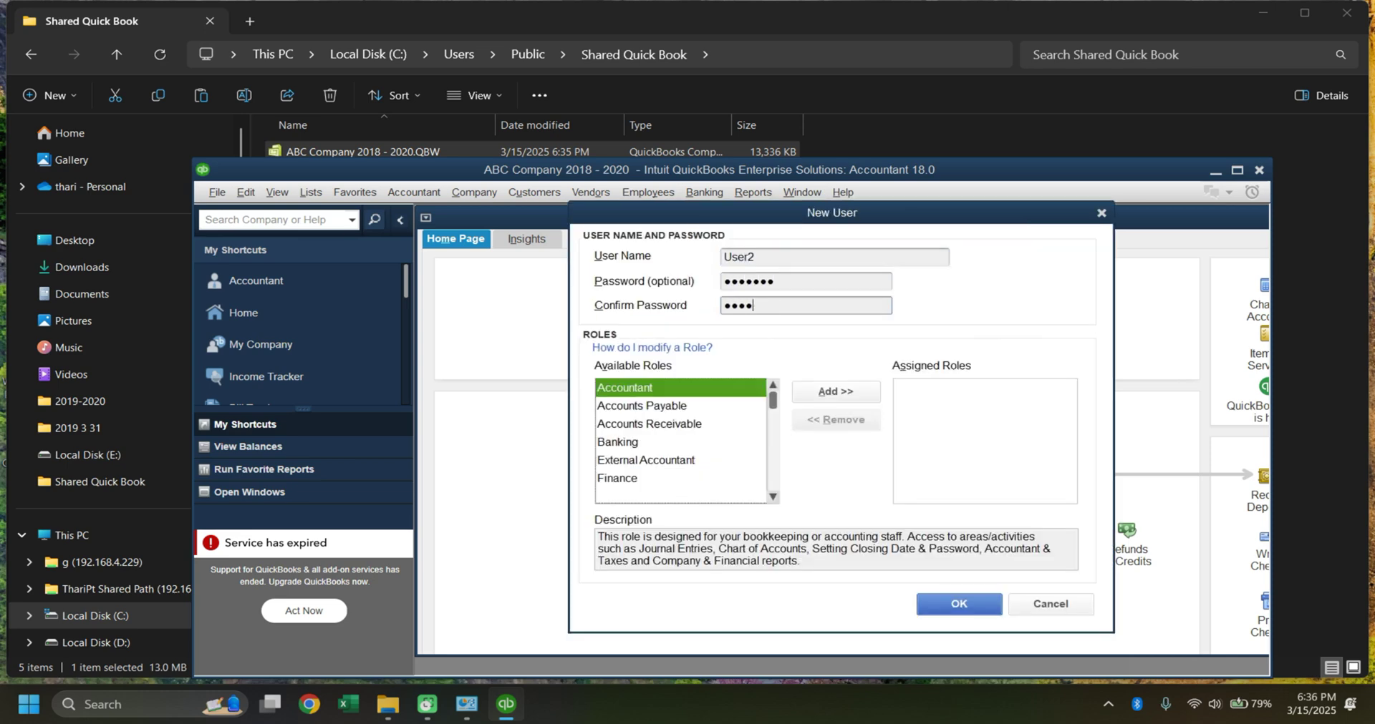
pyautogui.write('•••')
pyautogui.click(857, 387)
pyautogui.click(857, 386)
pyautogui.press('Return')
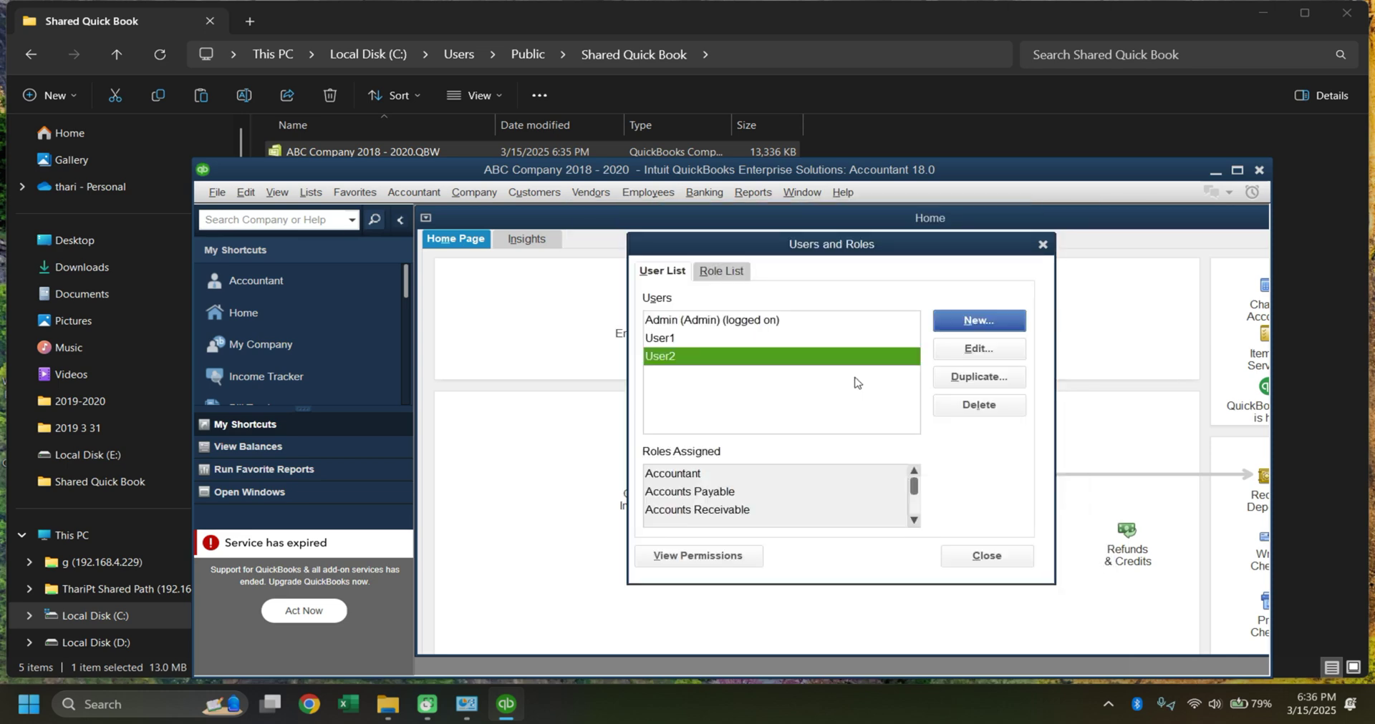
pyautogui.click(682, 341)
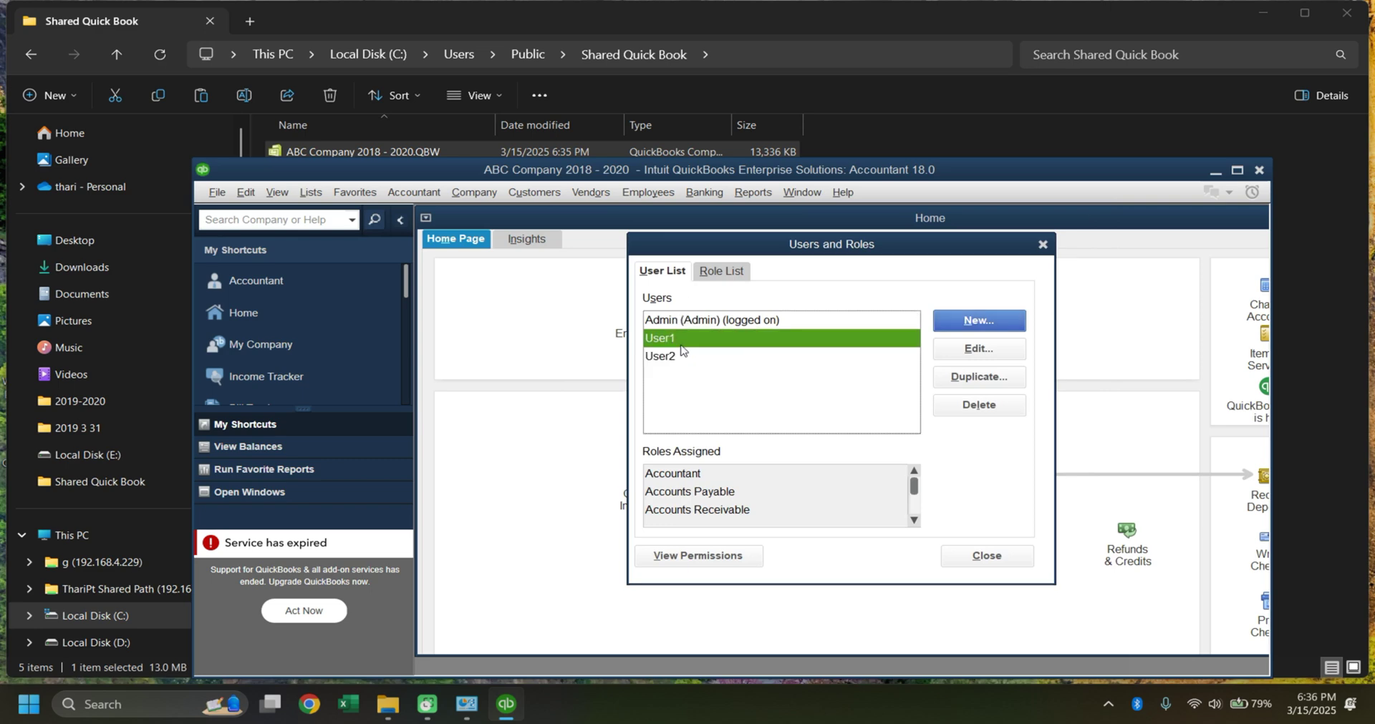
pyautogui.click(1045, 247)
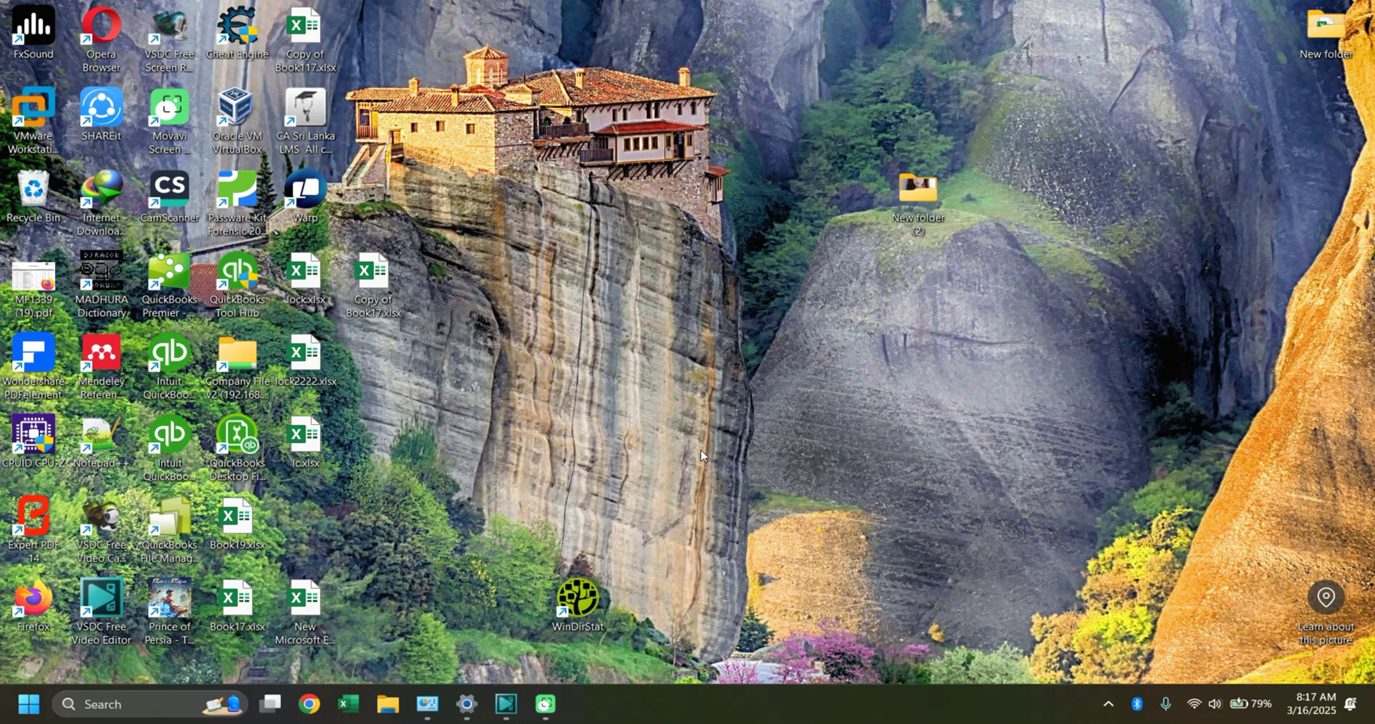
# Step: Launch a Command Prompt by running cmd from the Windows Run dialog
pyautogui.press('super+r')
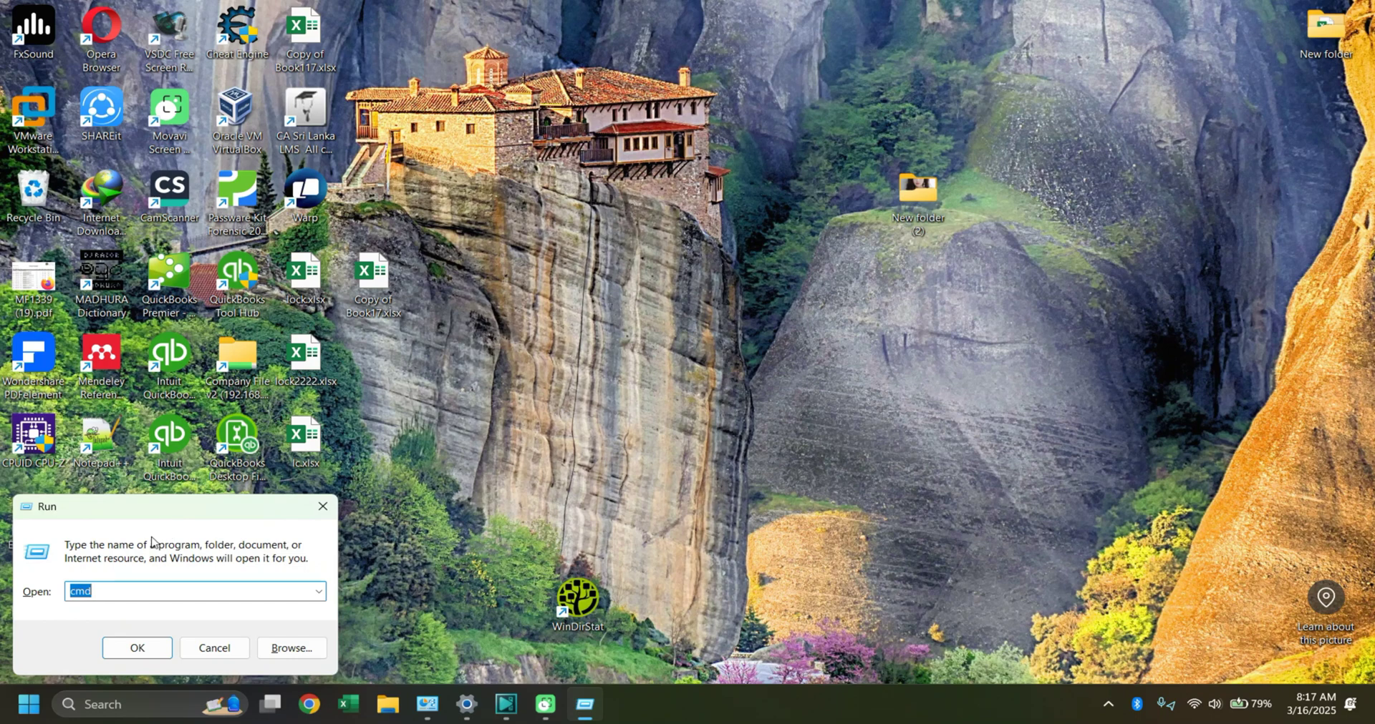
pyautogui.press('End')
pyautogui.press('BackSpace')
pyautogui.press('BackSpace')
pyautogui.press('BackSpace')
pyautogui.write('cmd')
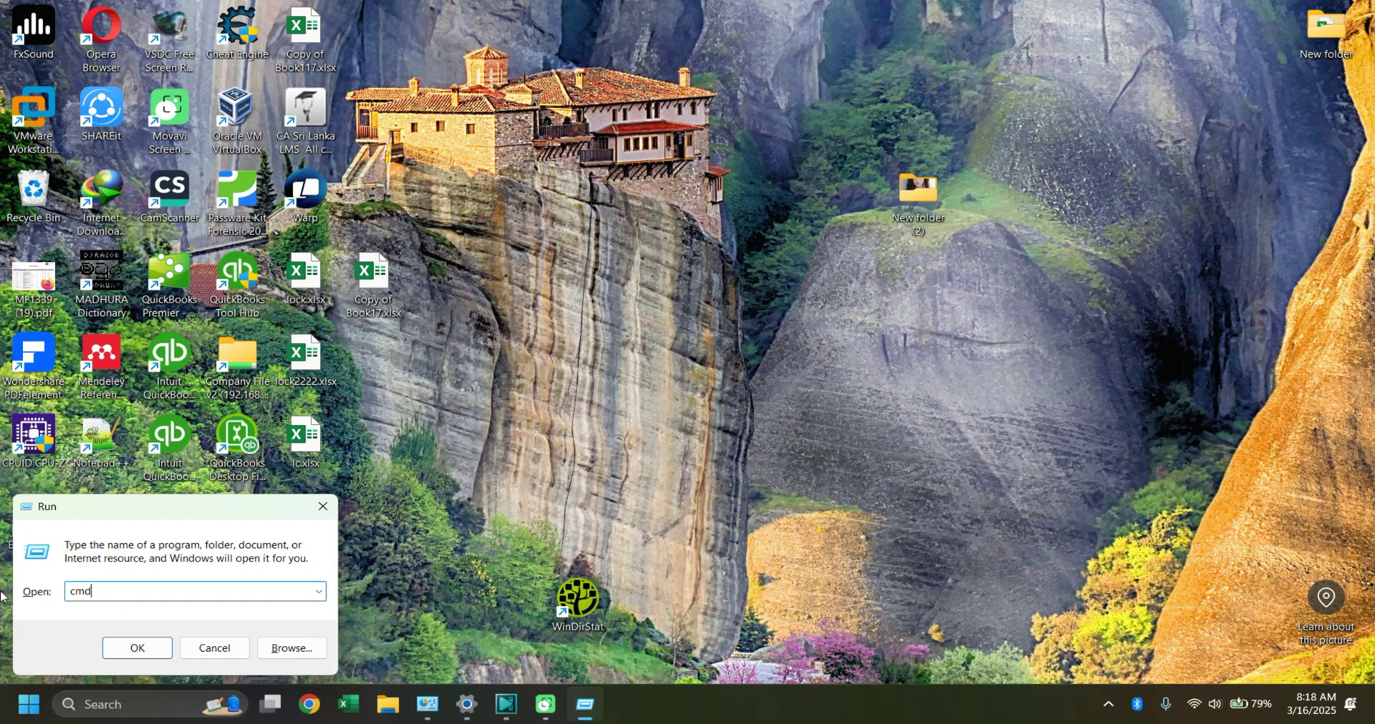
pyautogui.press('Return')
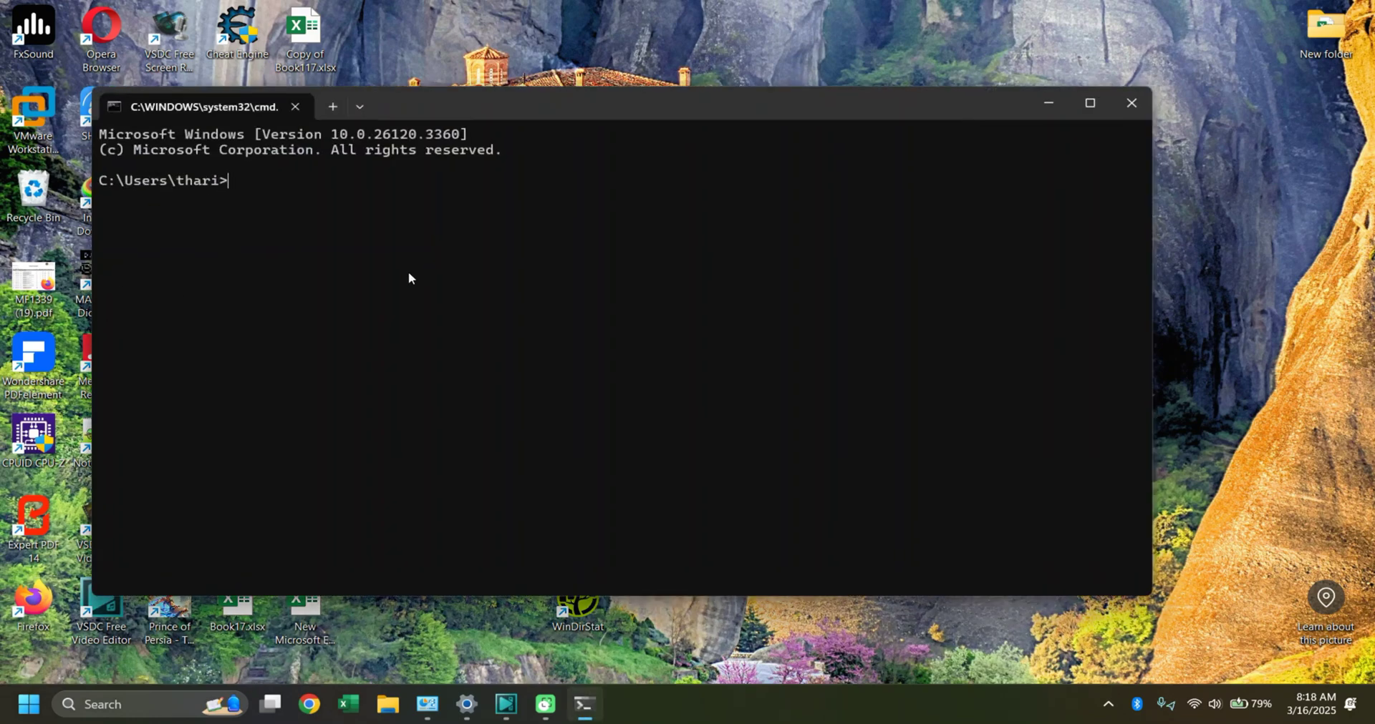
# Step: Run ipconfig and highlight the IPv4 address of the Wireless LAN adapter Wi-Fi
pyautogui.write('ipcong')
pyautogui.press('BackSpace')
pyautogui.write('fig')
pyautogui.press('Return')
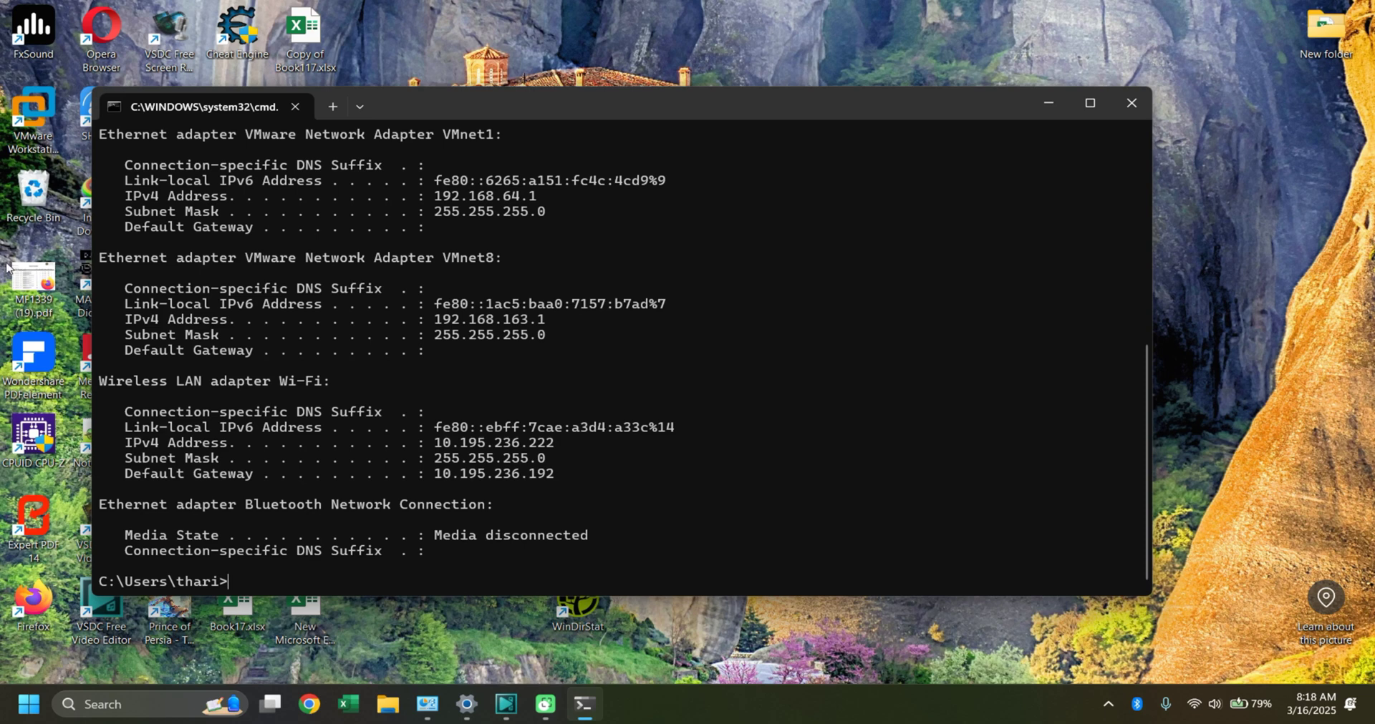
pyautogui.moveTo(102, 383); pyautogui.dragTo(387, 428)
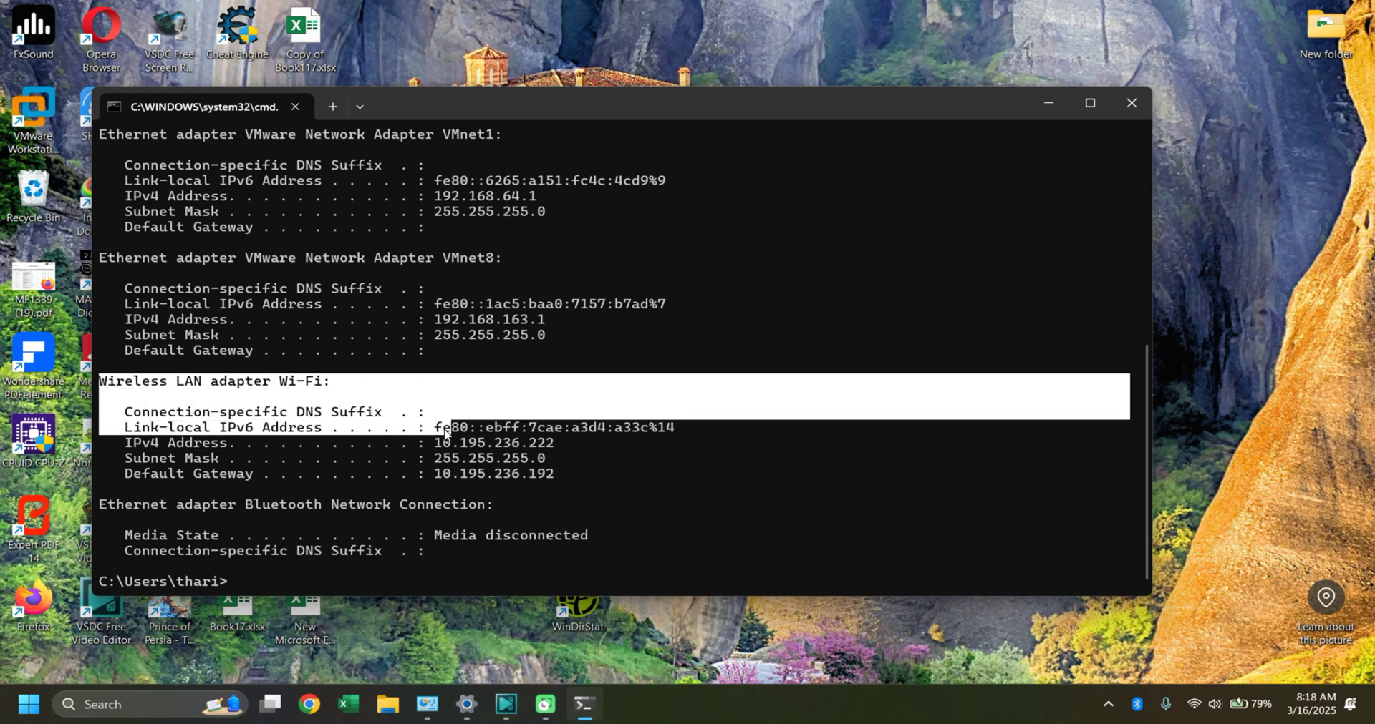
pyautogui.moveTo(126, 430); pyautogui.dragTo(552, 446)
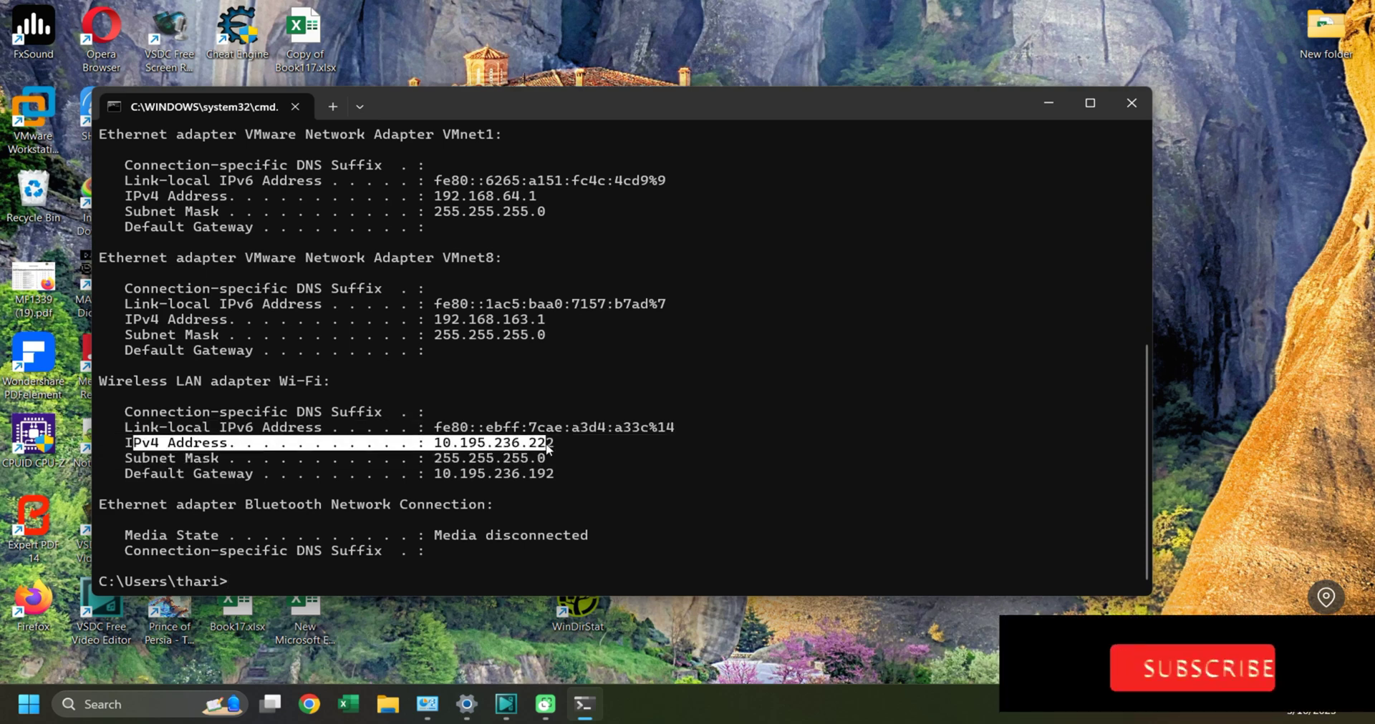
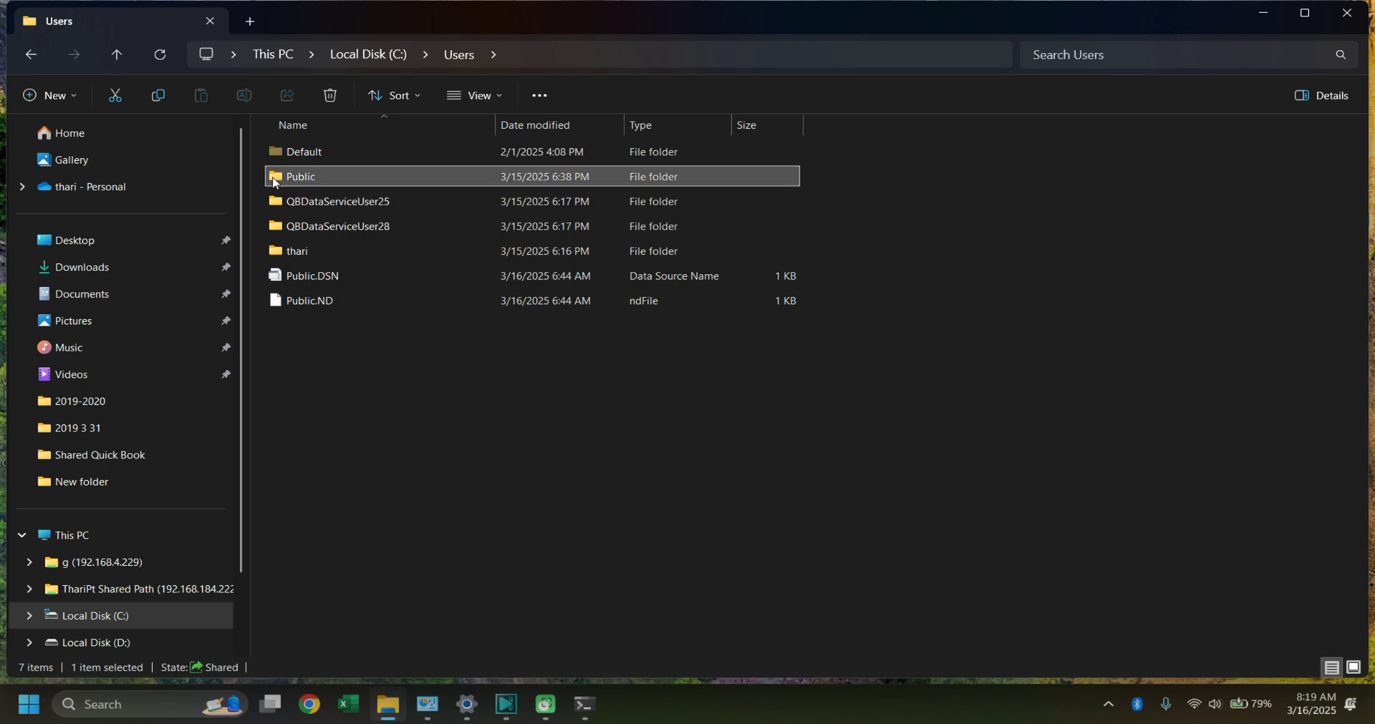
# Step: Open the Advanced Sharing settings in the properties of the Public folder in C:\Users
pyautogui.rightClick(275, 183)
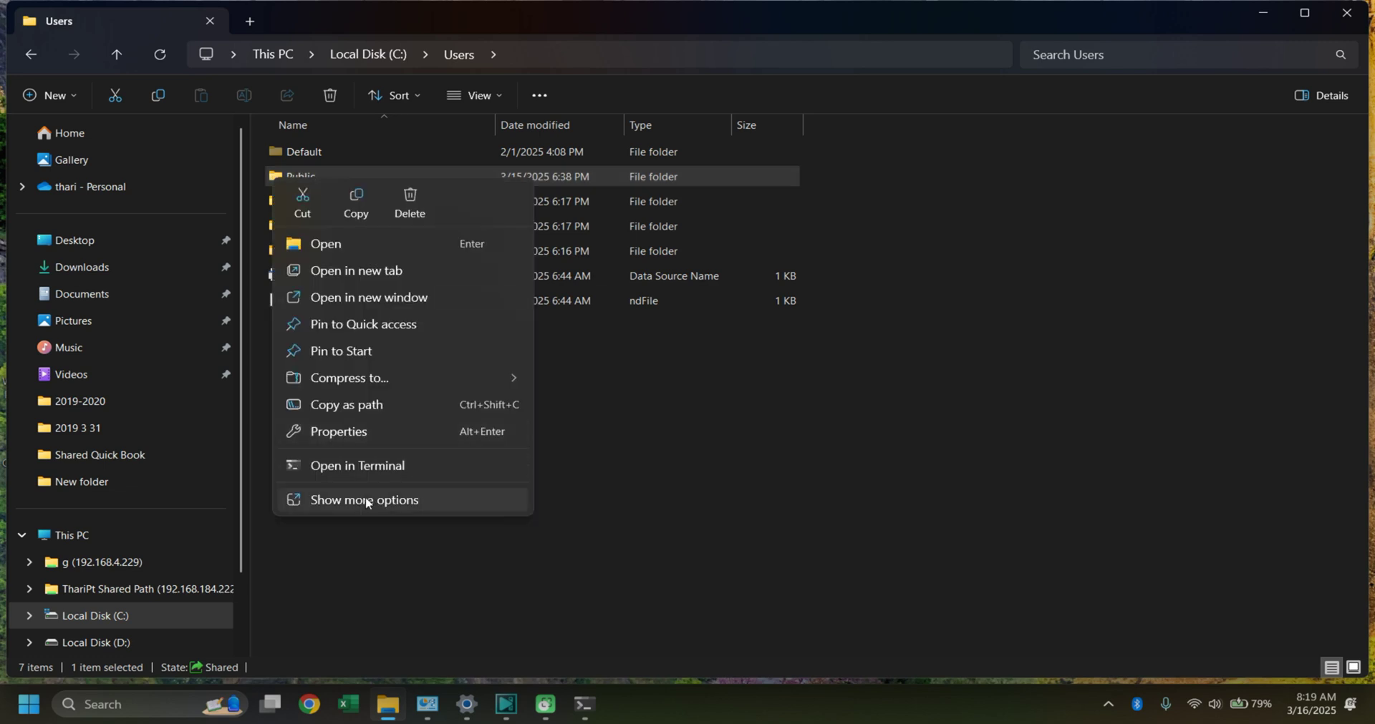
pyautogui.click(365, 497)
pyautogui.moveTo(365, 441)
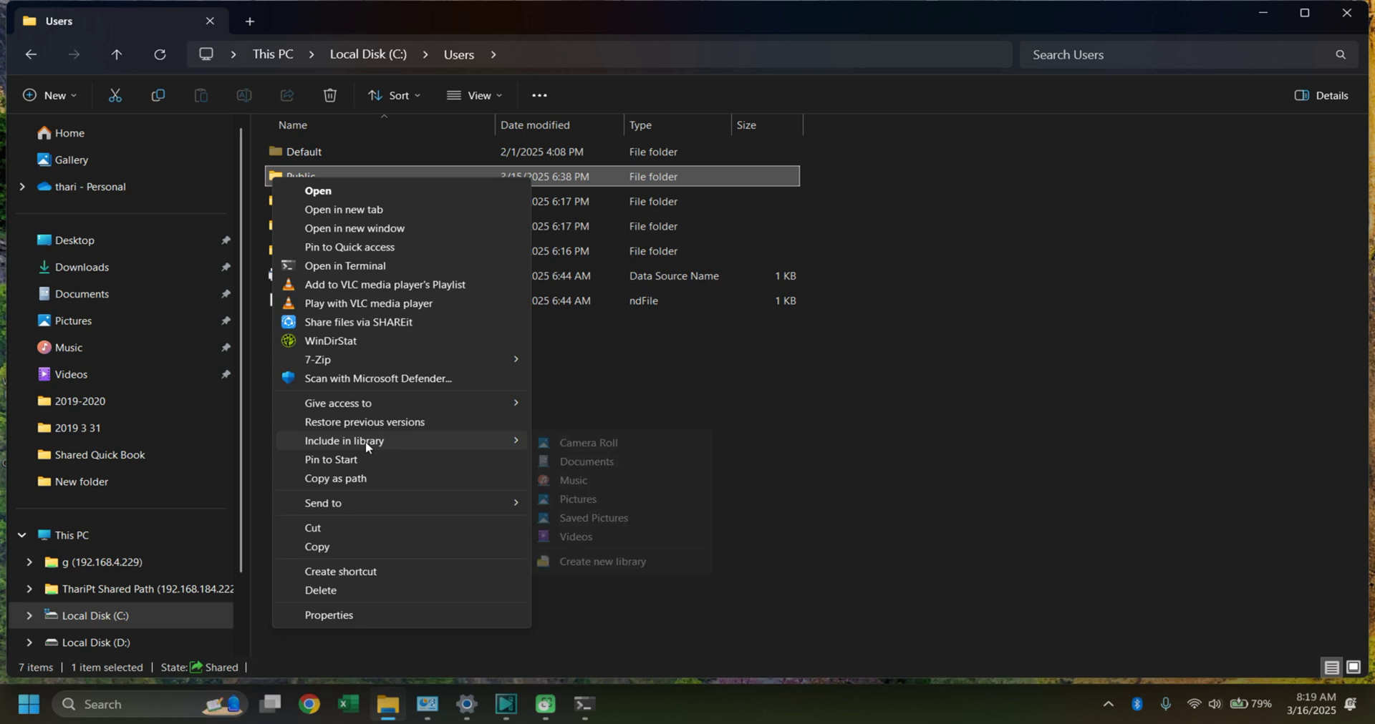
pyautogui.click(397, 614)
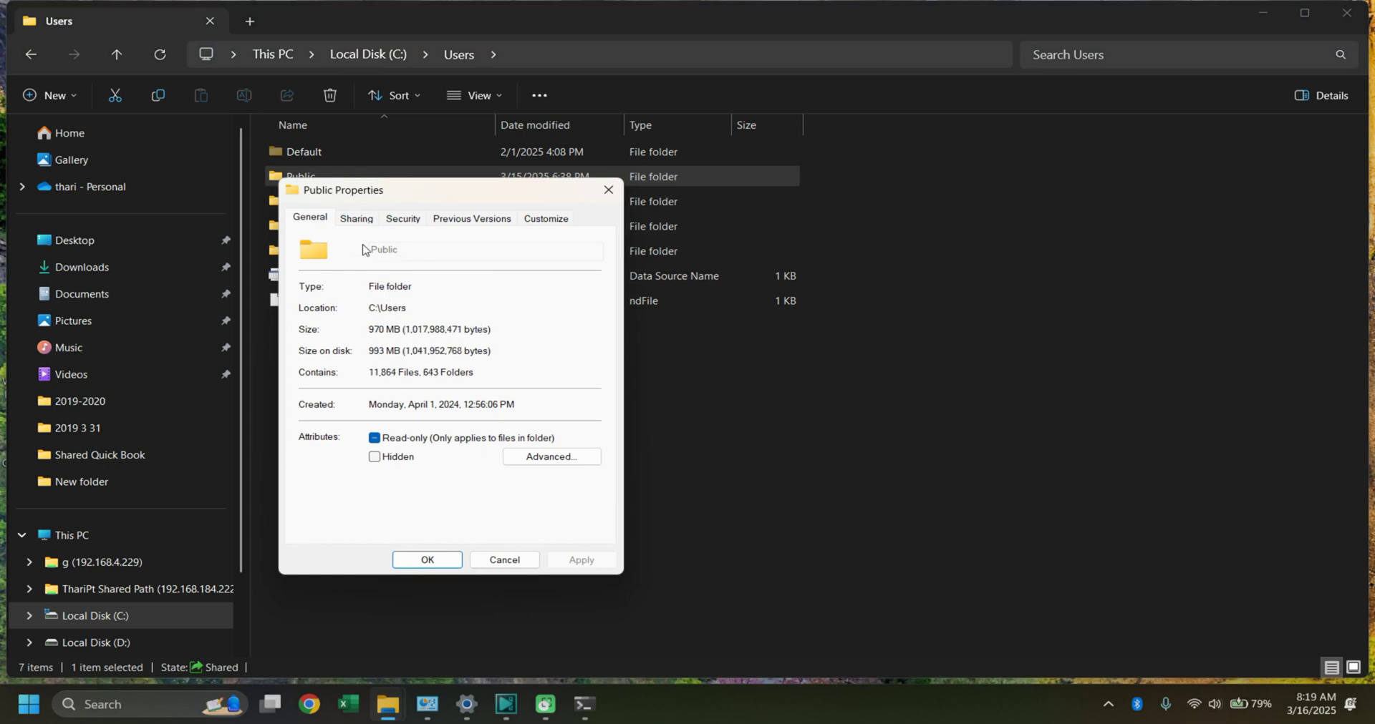
pyautogui.click(355, 219)
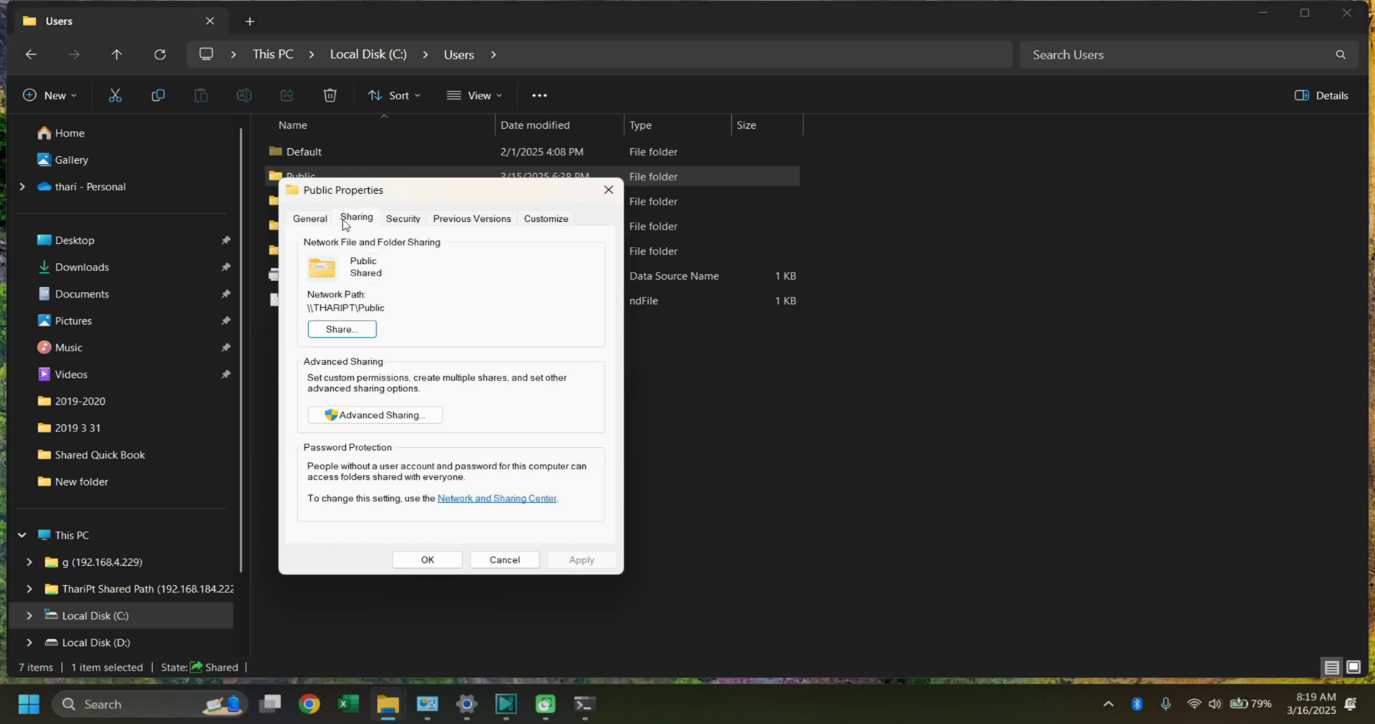
pyautogui.click(396, 416)
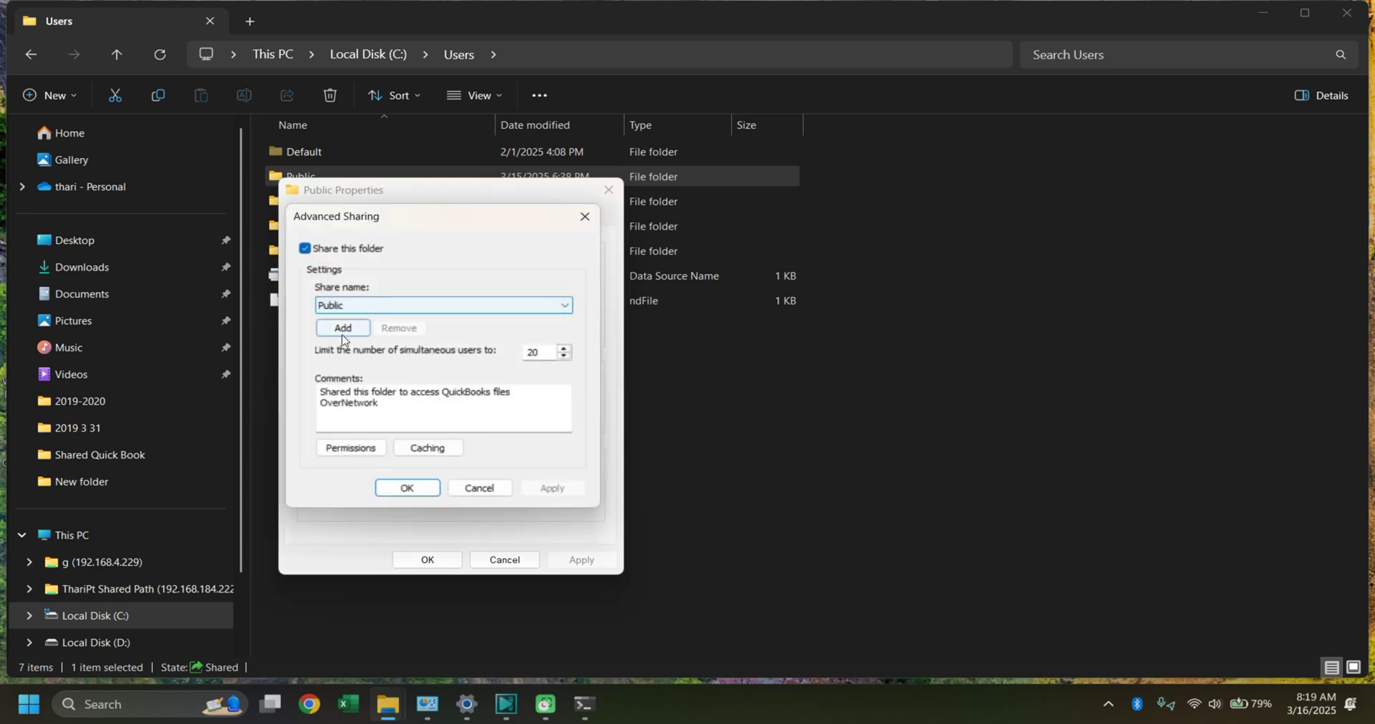
# Step: Add the Everyone group to the share permissions of the Public folder, checking the name before confirming
pyautogui.click(356, 452)
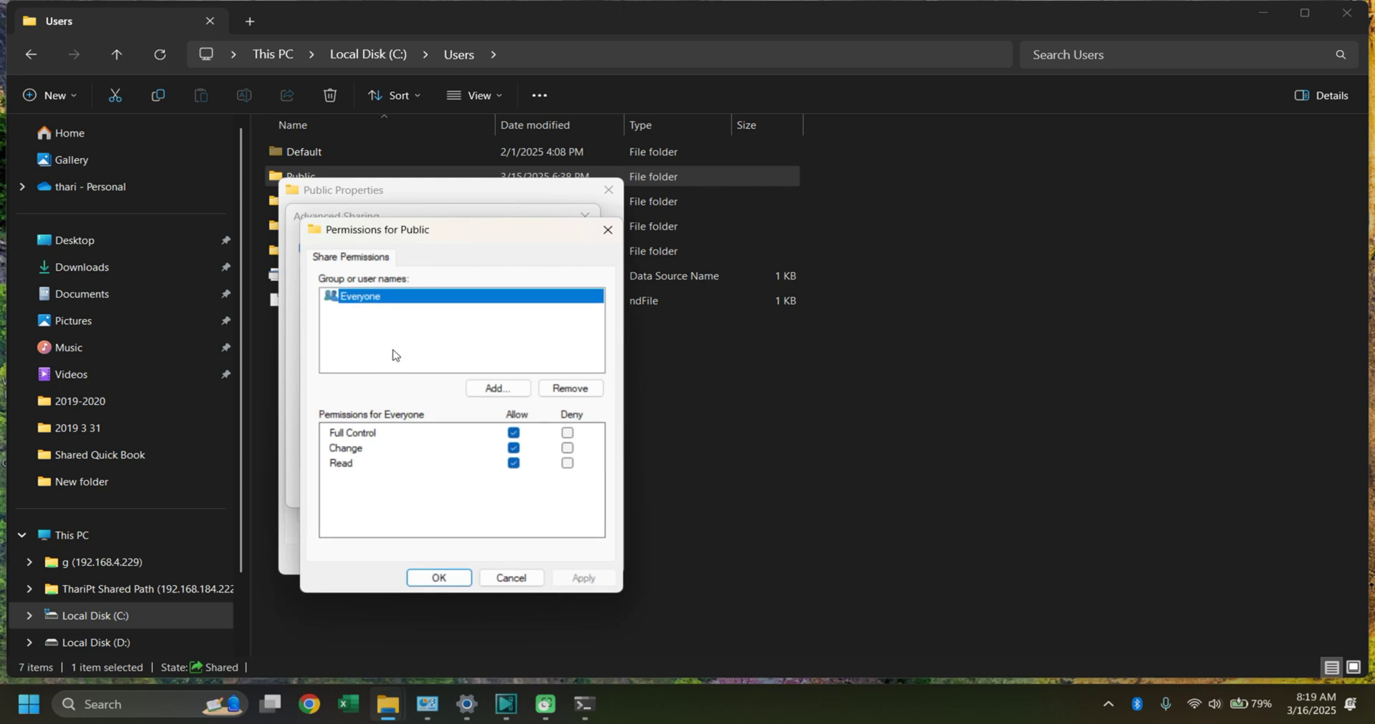
pyautogui.click(498, 389)
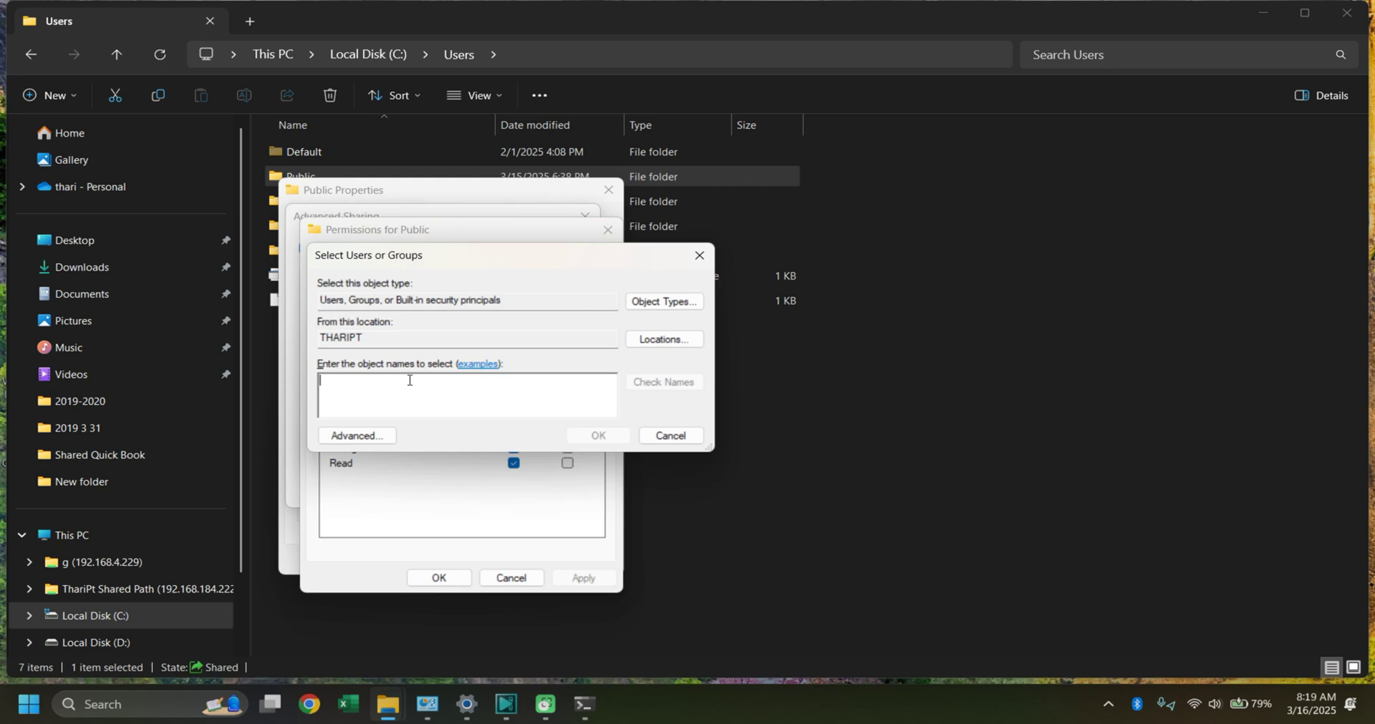
pyautogui.write('Everyone')
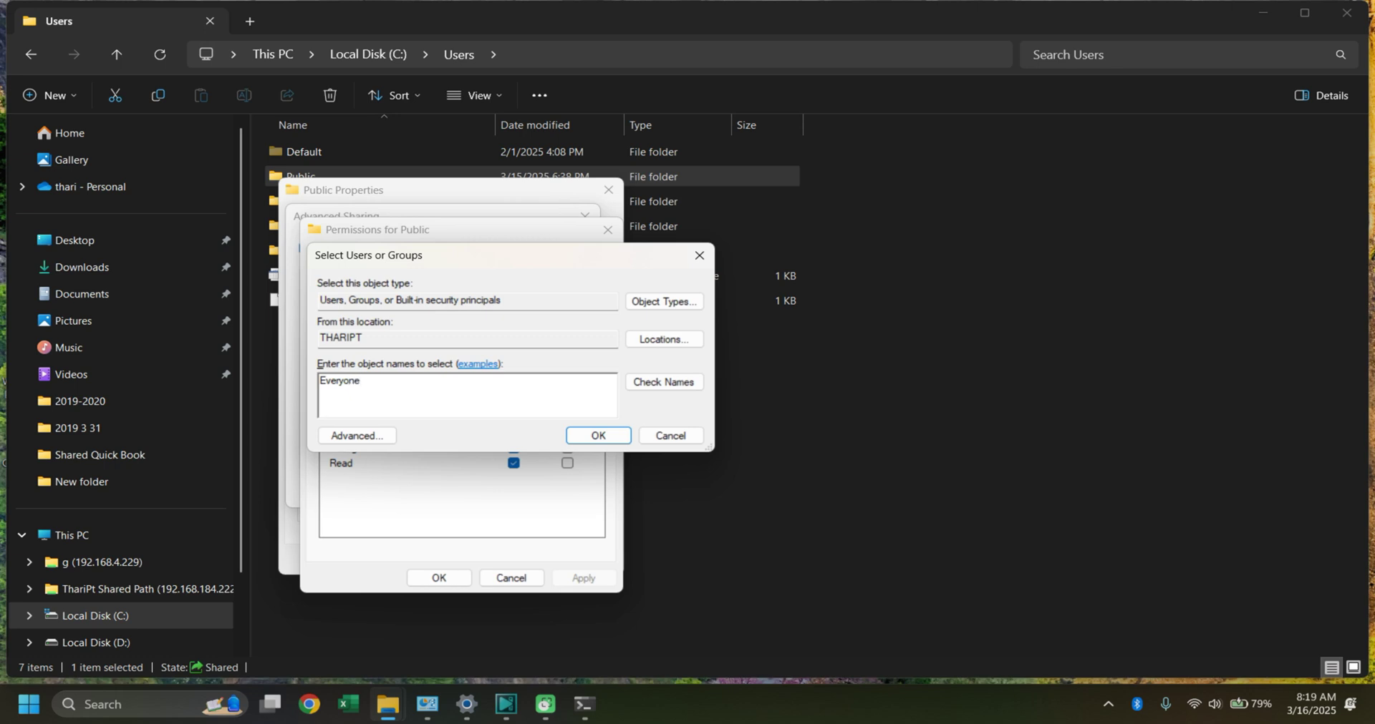
pyautogui.click(665, 384)
pyautogui.moveTo(409, 395); pyautogui.dragTo(301, 385)
pyautogui.click(376, 386)
pyautogui.click(616, 438)
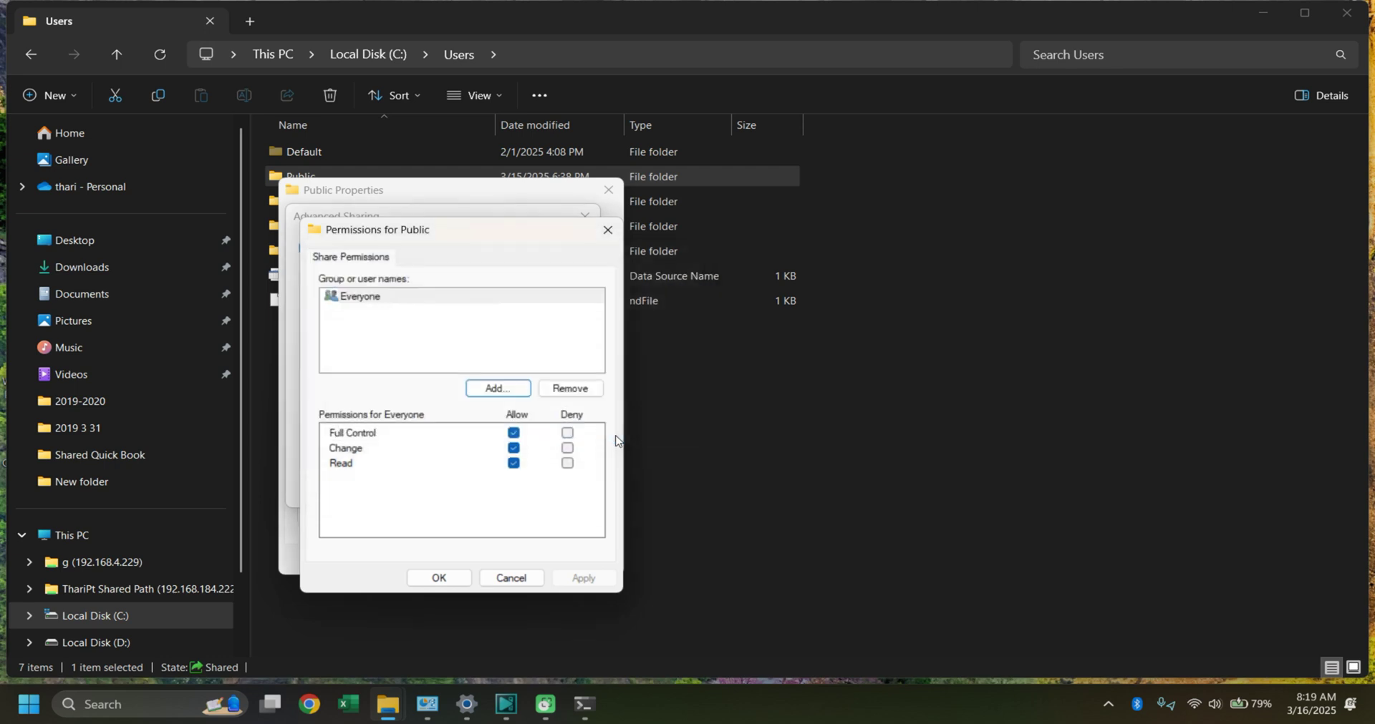
# Step: Allow Full Control, Change and Read for Everyone on the Public share and apply the permissions
pyautogui.click(514, 434)
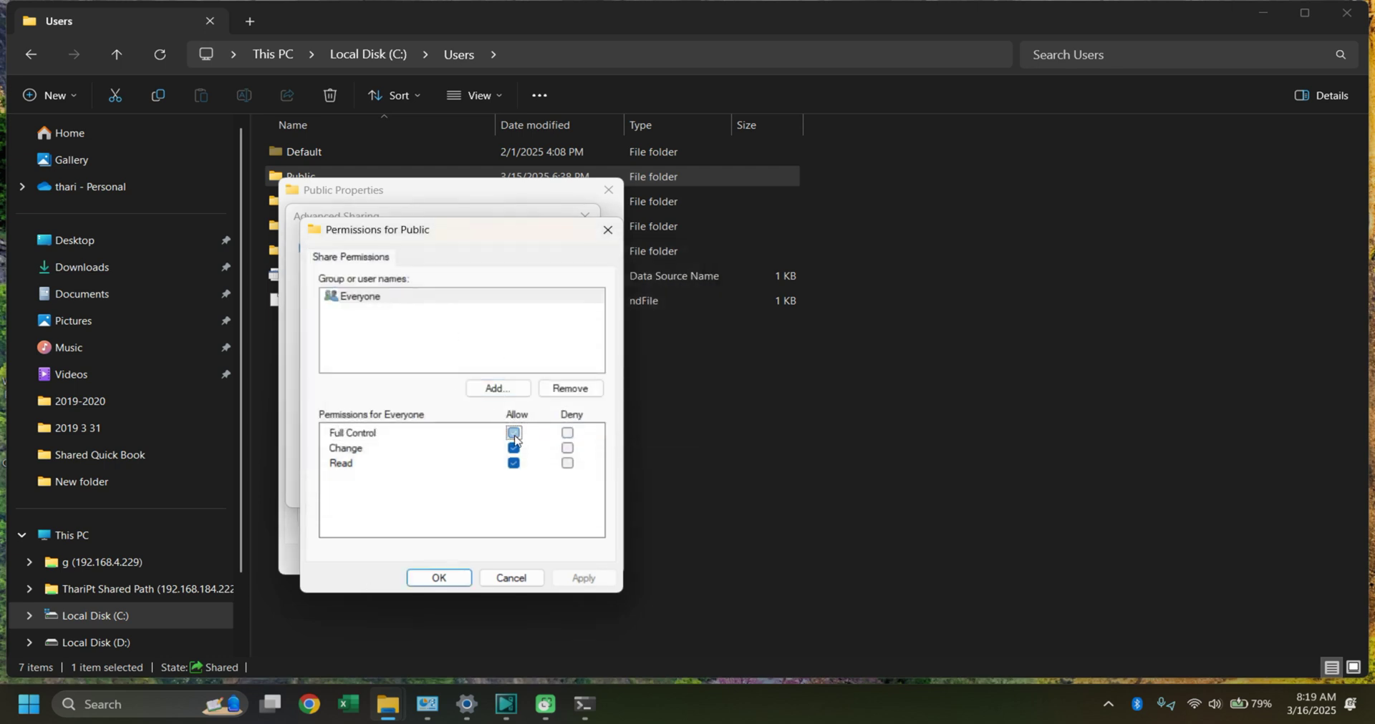
pyautogui.click(514, 434)
pyautogui.click(515, 448)
pyautogui.click(514, 435)
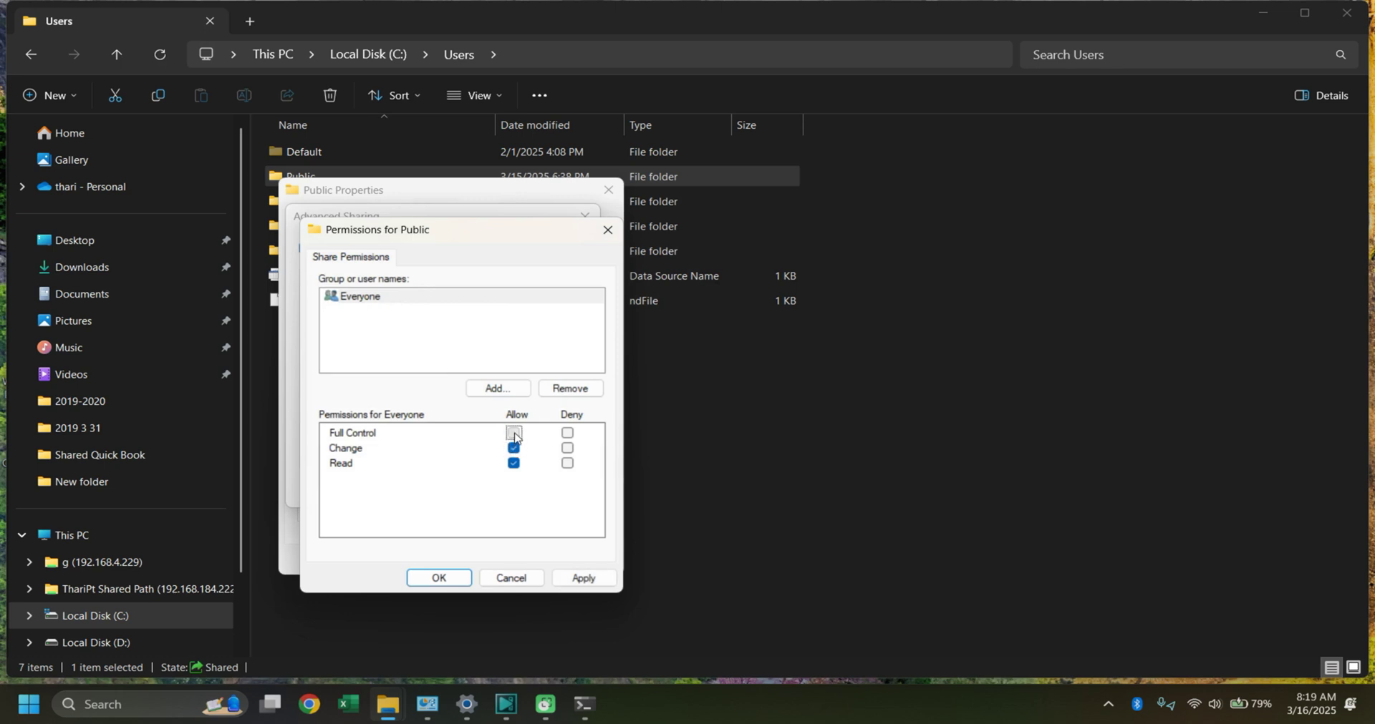
pyautogui.click(583, 577)
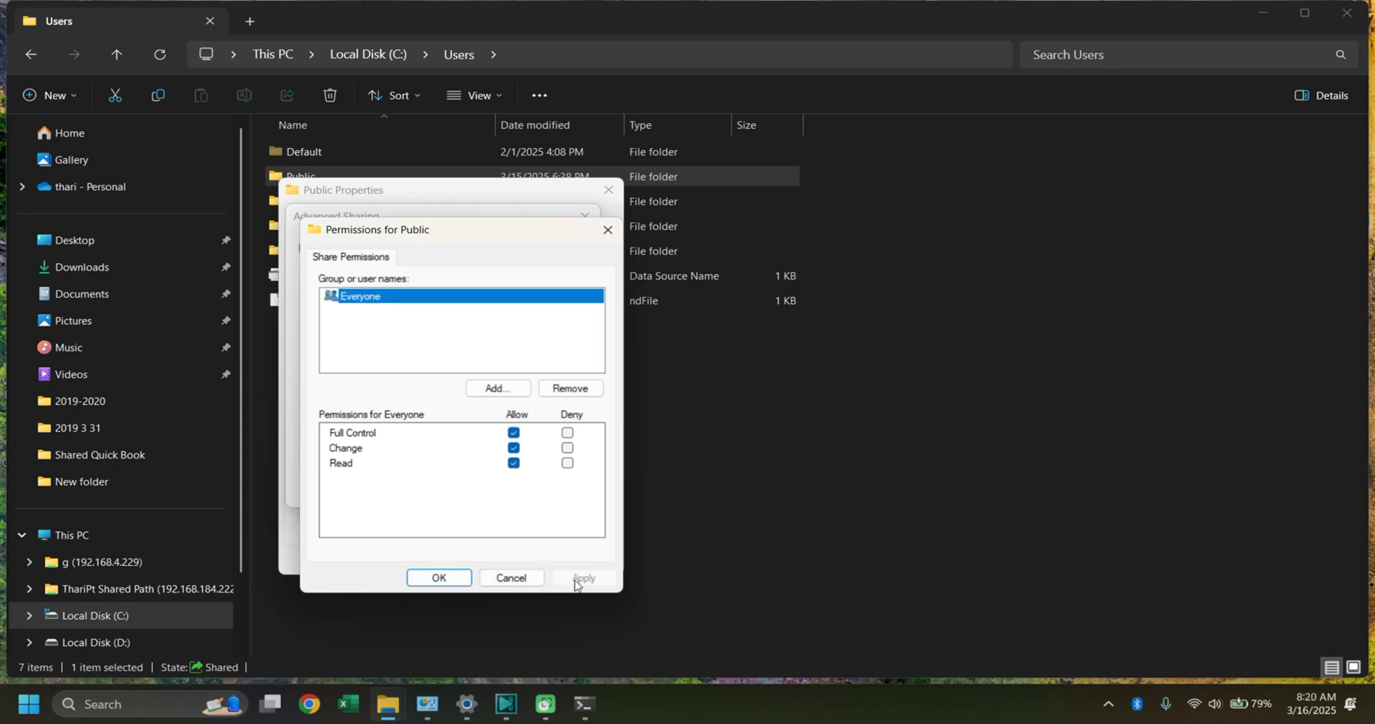
pyautogui.click(450, 578)
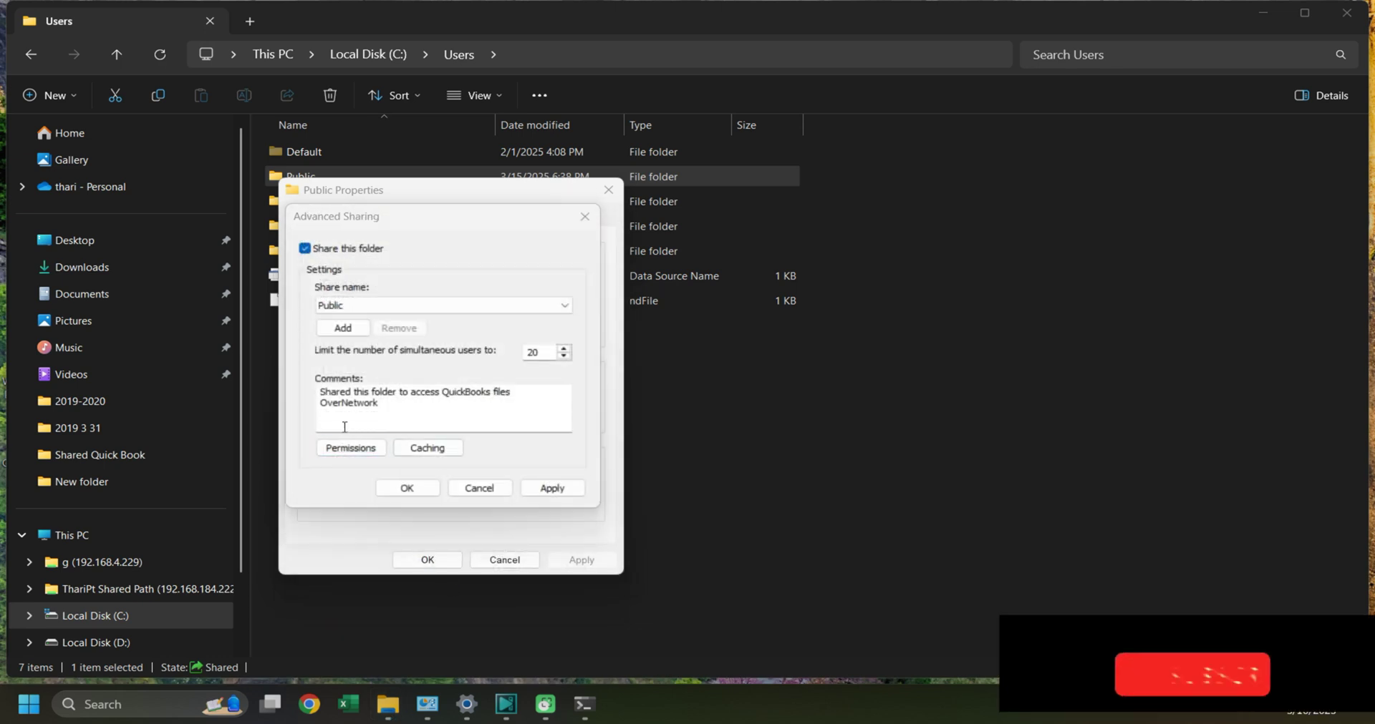
# Step: Keep the share's files and programs unavailable offline, and apply the Advanced Sharing settings with a limit of 20 simultaneous users
pyautogui.click(427, 448)
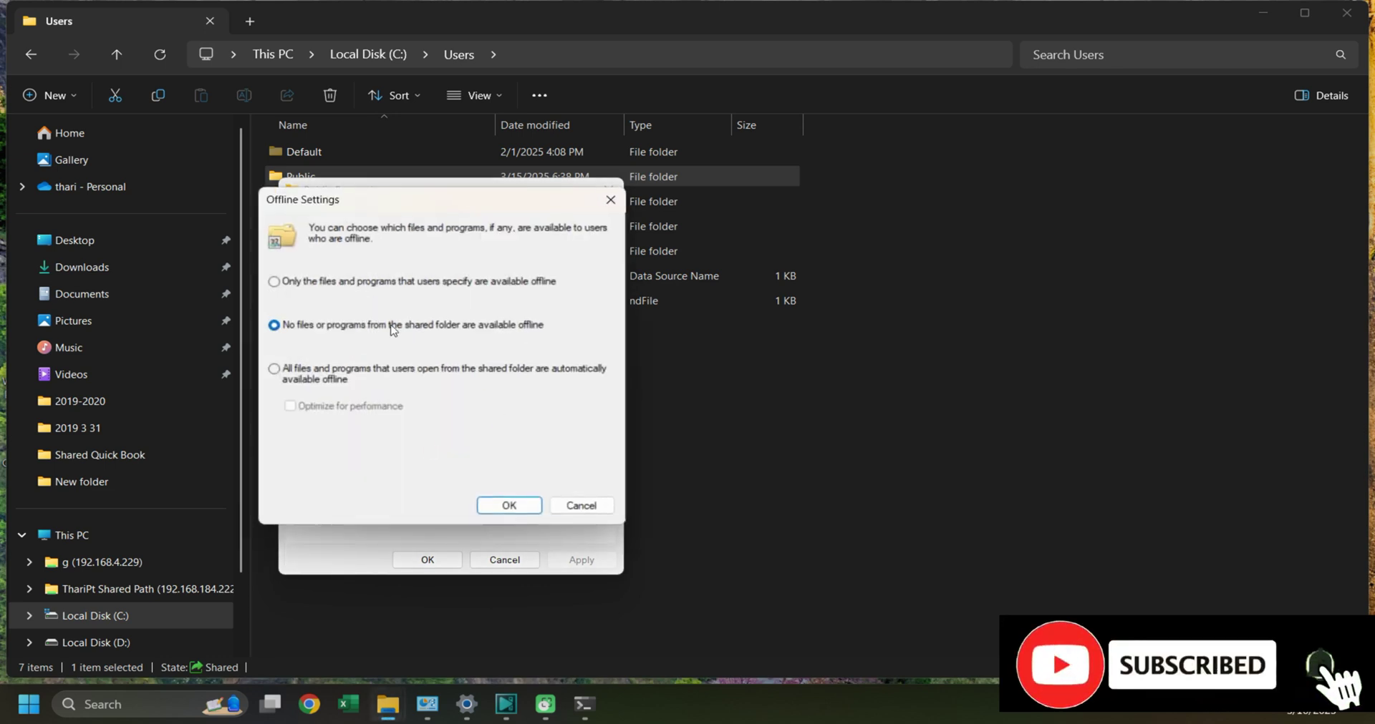
pyautogui.click(509, 505)
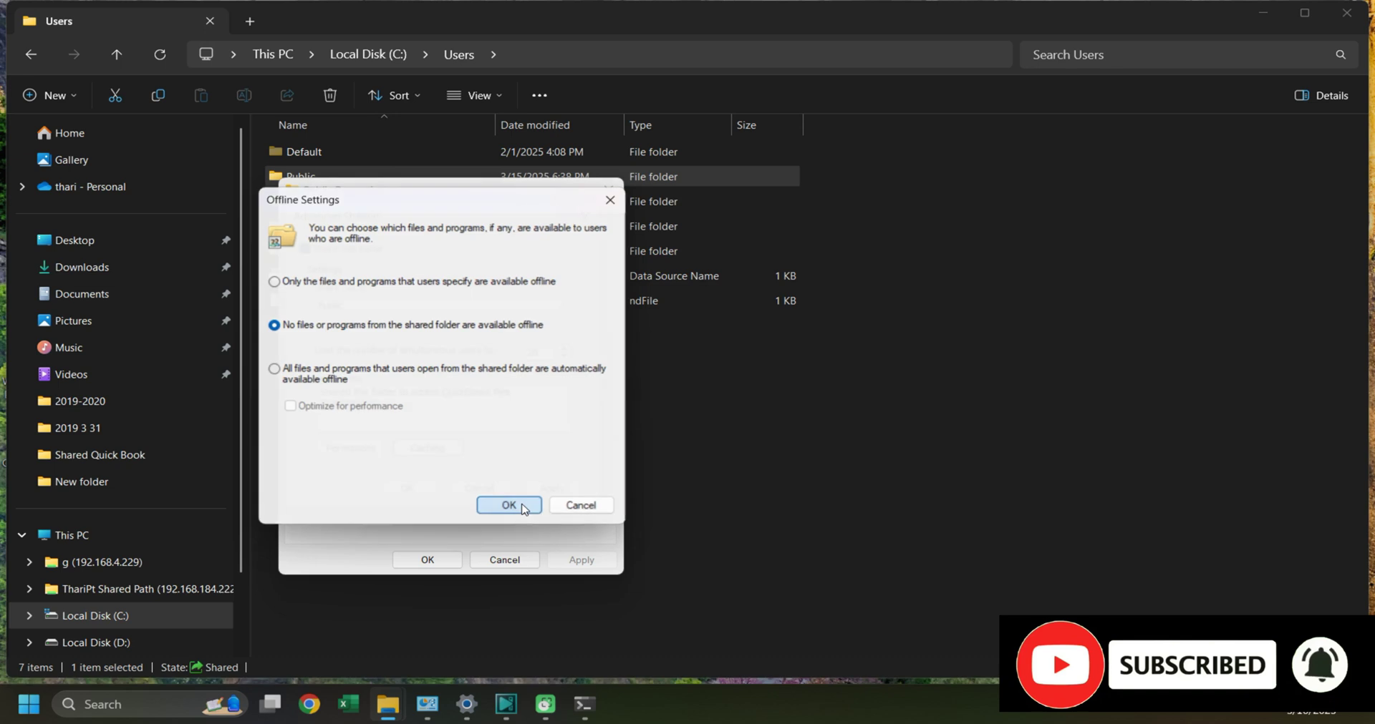
pyautogui.moveTo(546, 353); pyautogui.dragTo(507, 350)
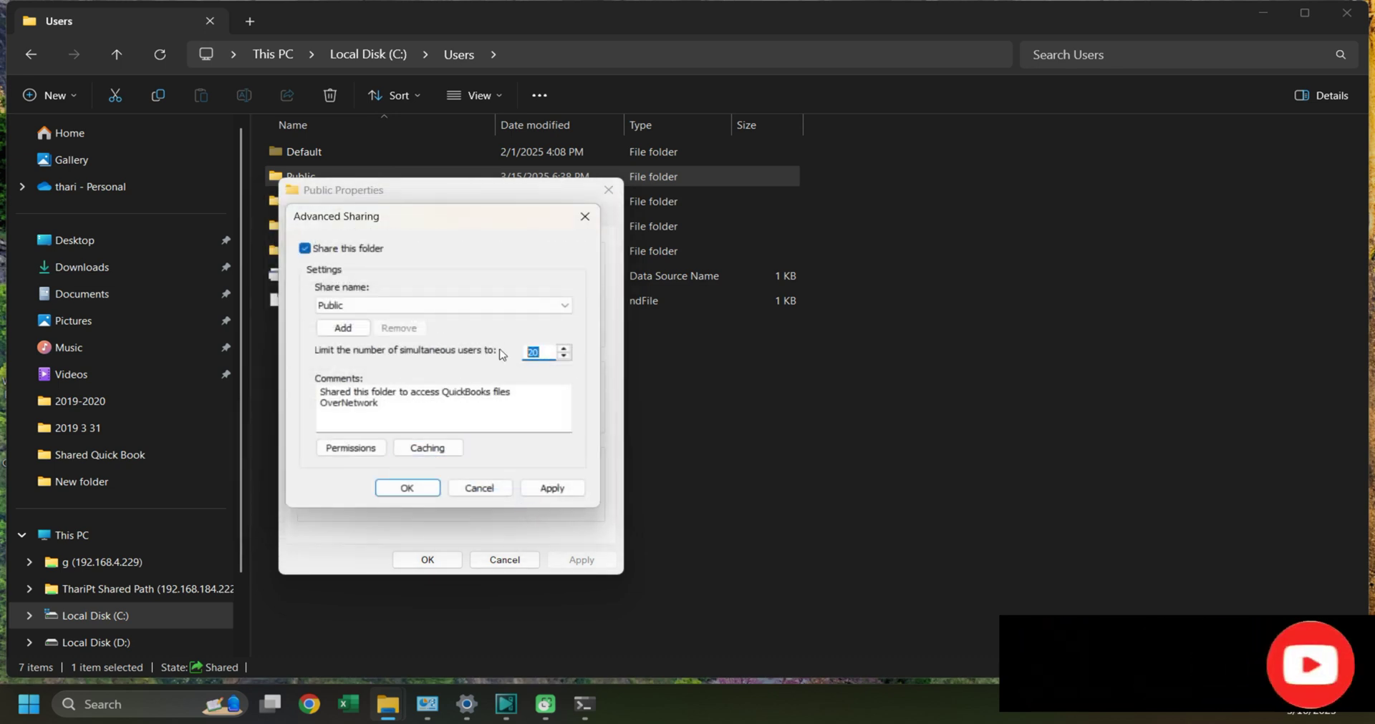
pyautogui.click(553, 487)
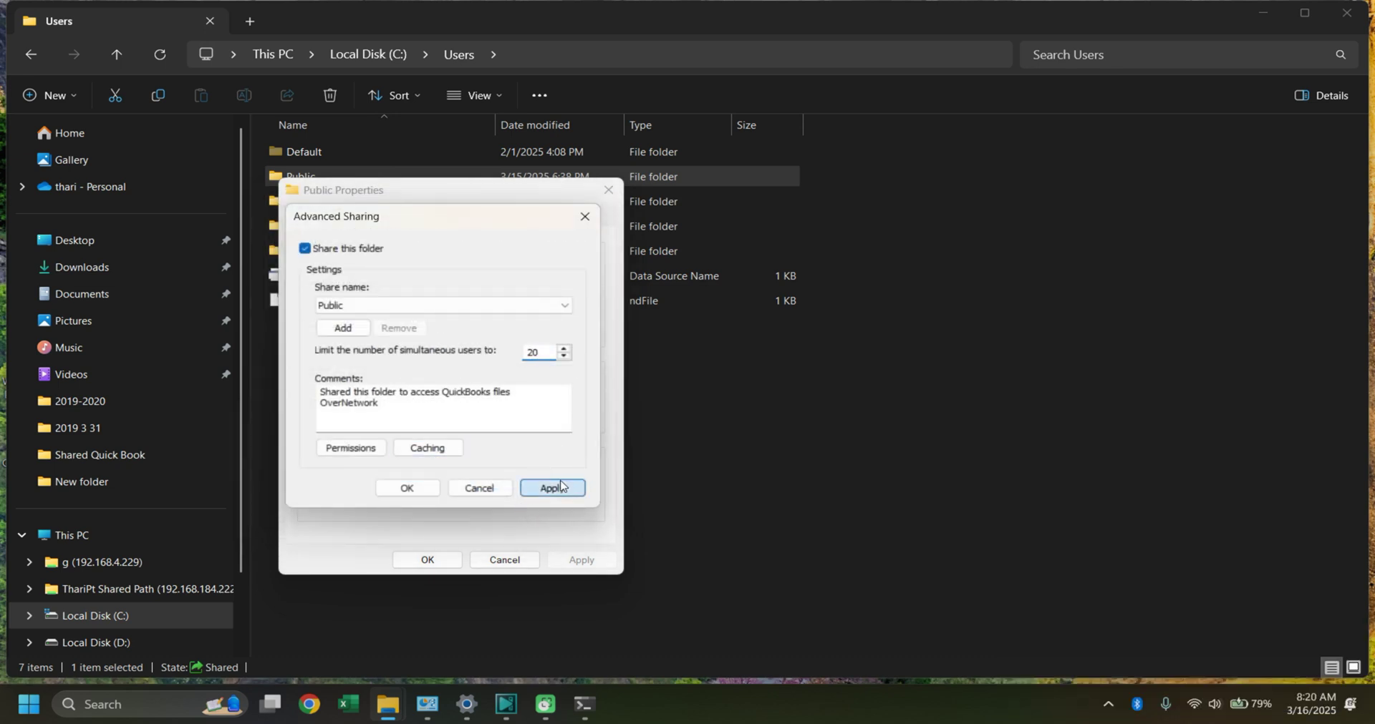
pyautogui.click(422, 487)
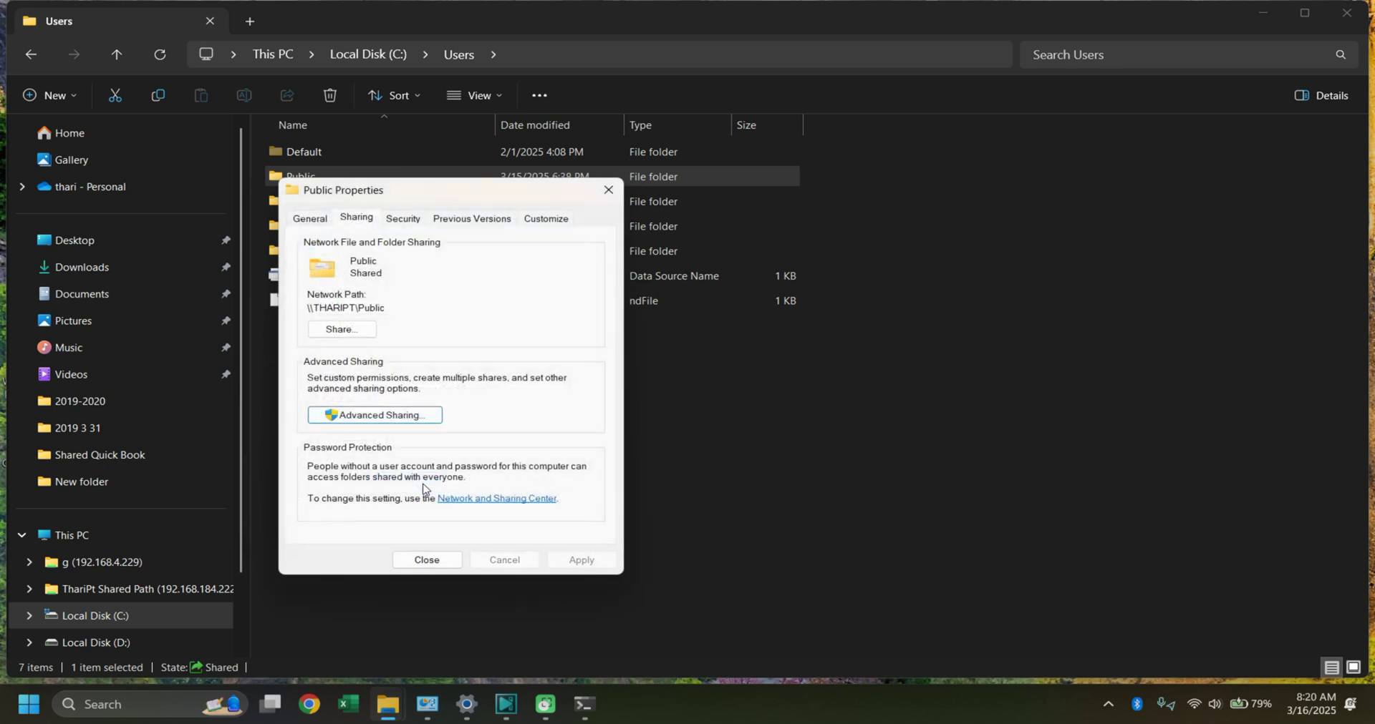
# Step: Choose Everyone with Read/Write permission as the people to share the Public folder with
pyautogui.click(344, 330)
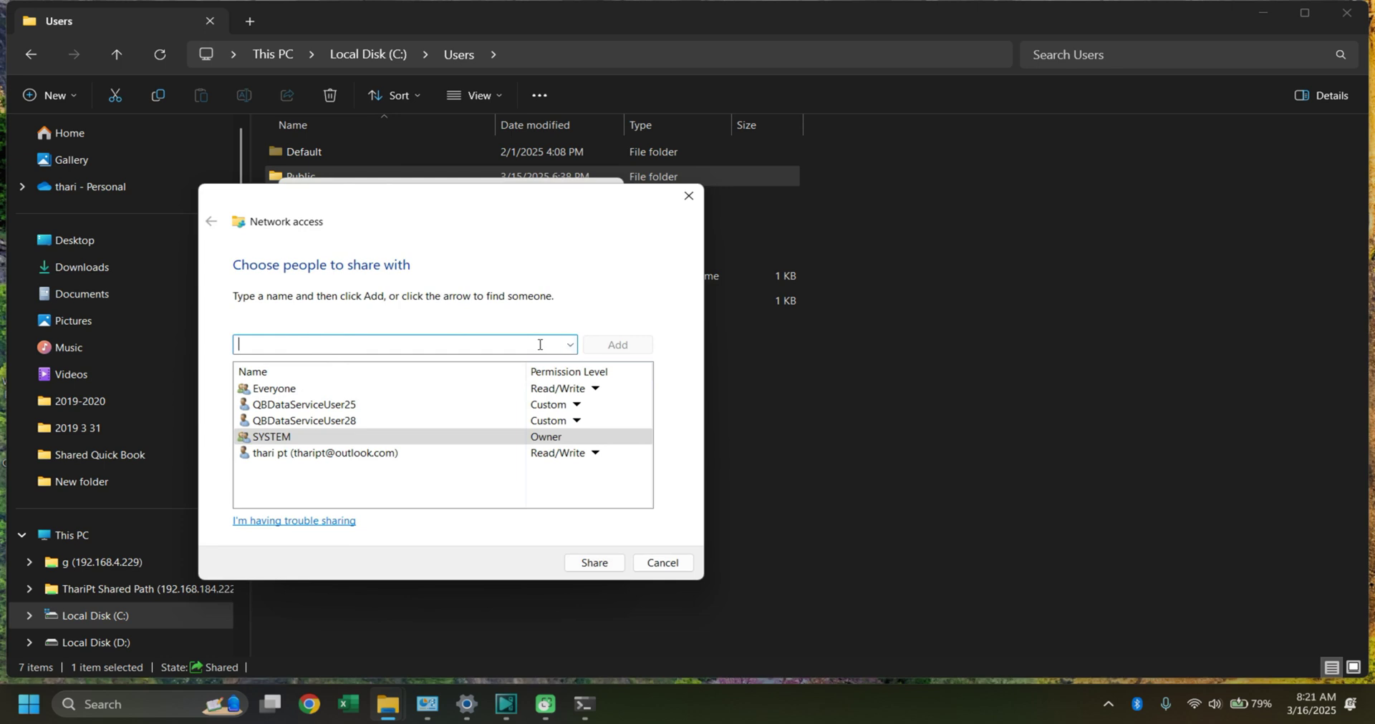
pyautogui.click(570, 345)
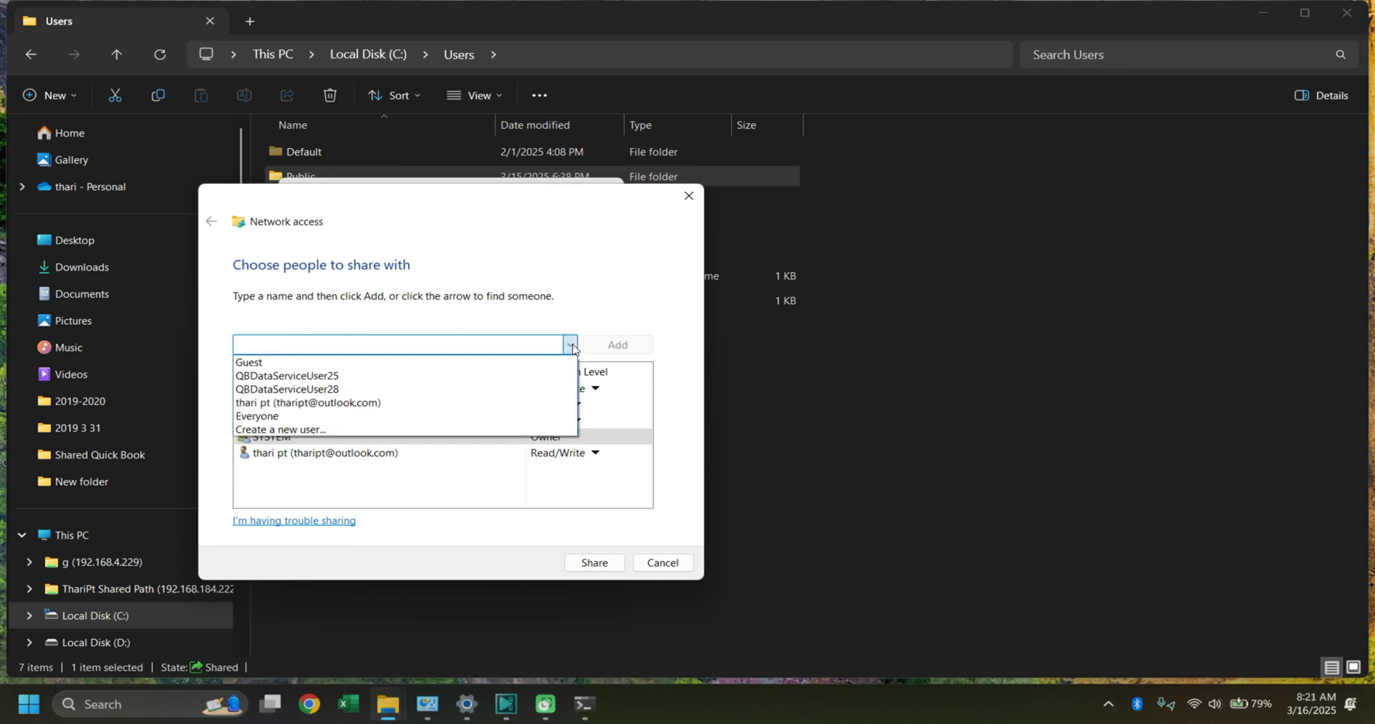
pyautogui.click(272, 416)
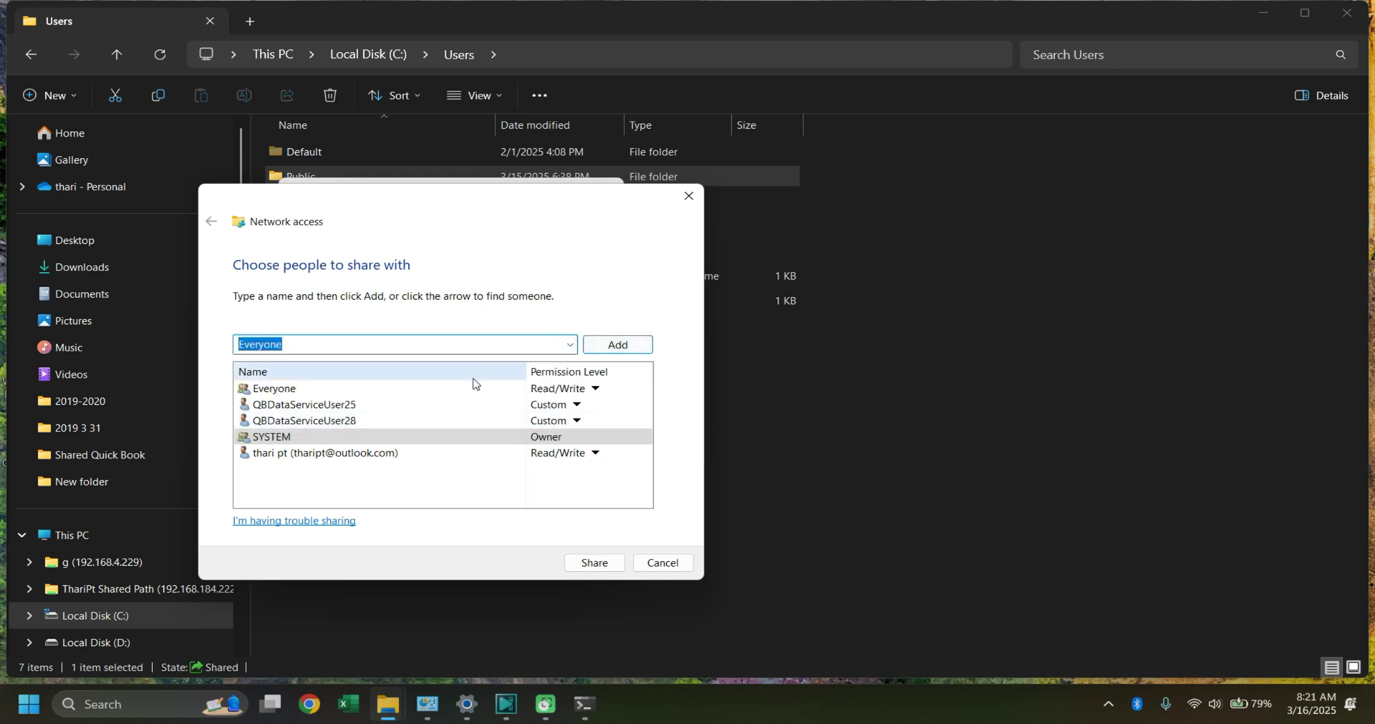
pyautogui.click(387, 394)
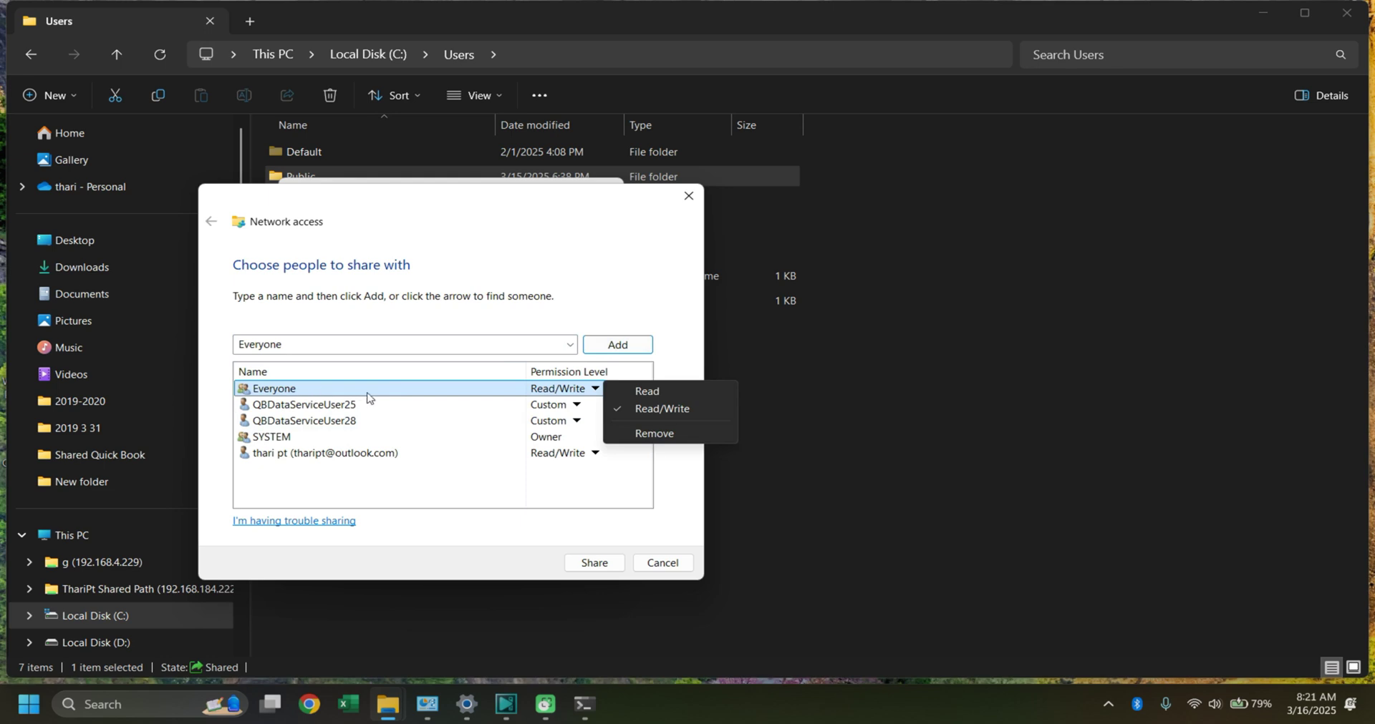
pyautogui.click(563, 394)
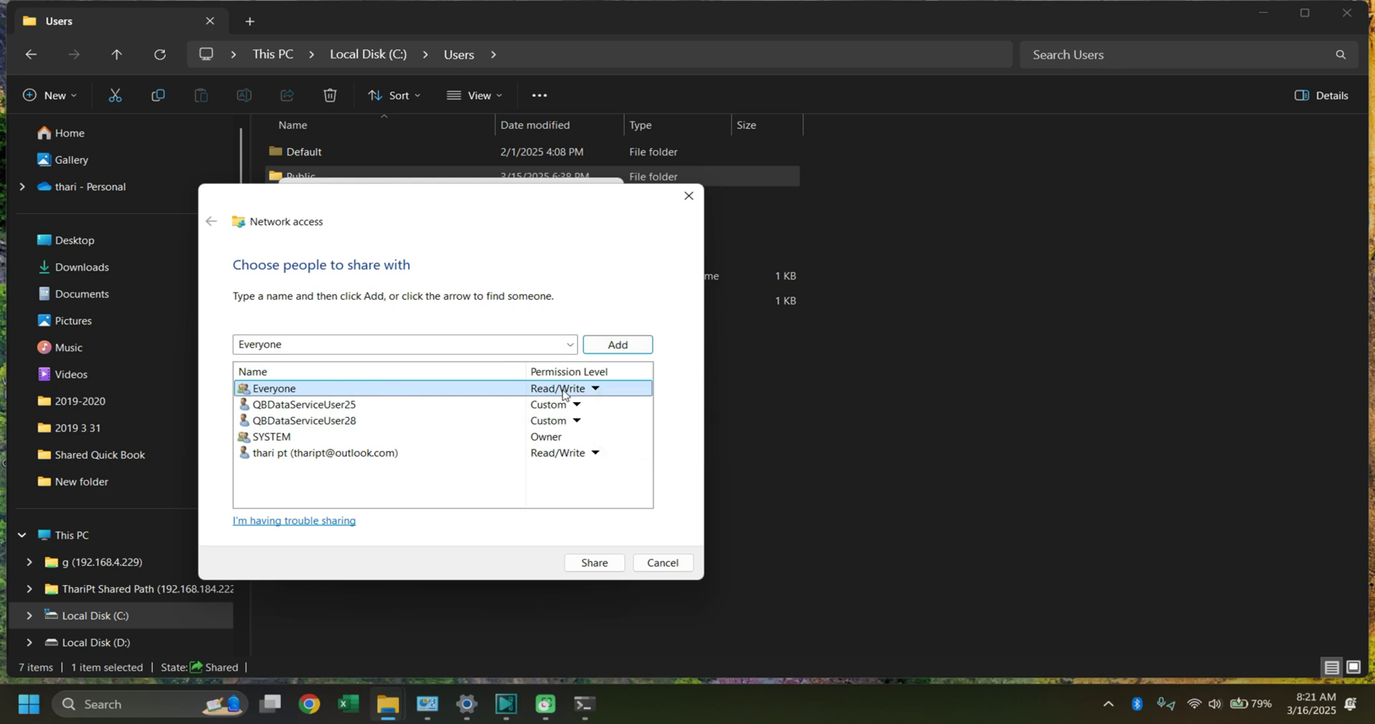
pyautogui.click(563, 394)
pyautogui.click(563, 394)
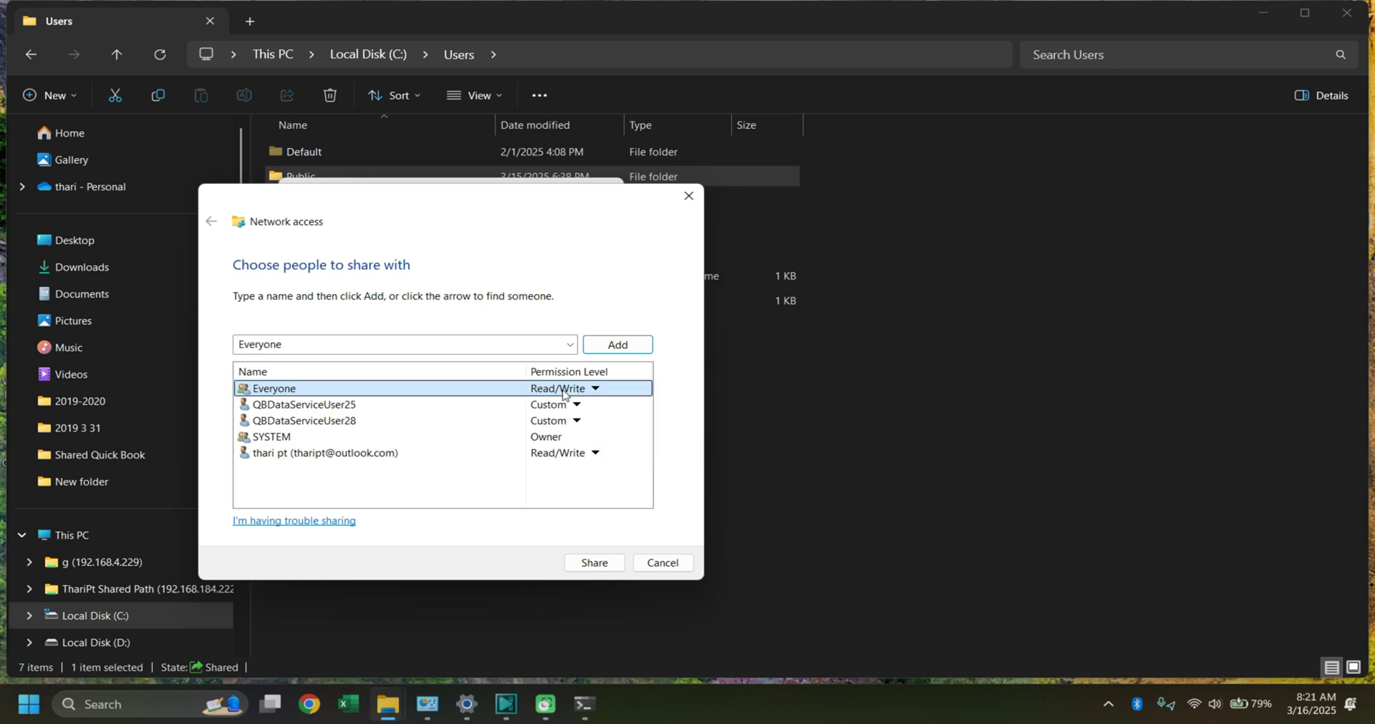
pyautogui.click(563, 394)
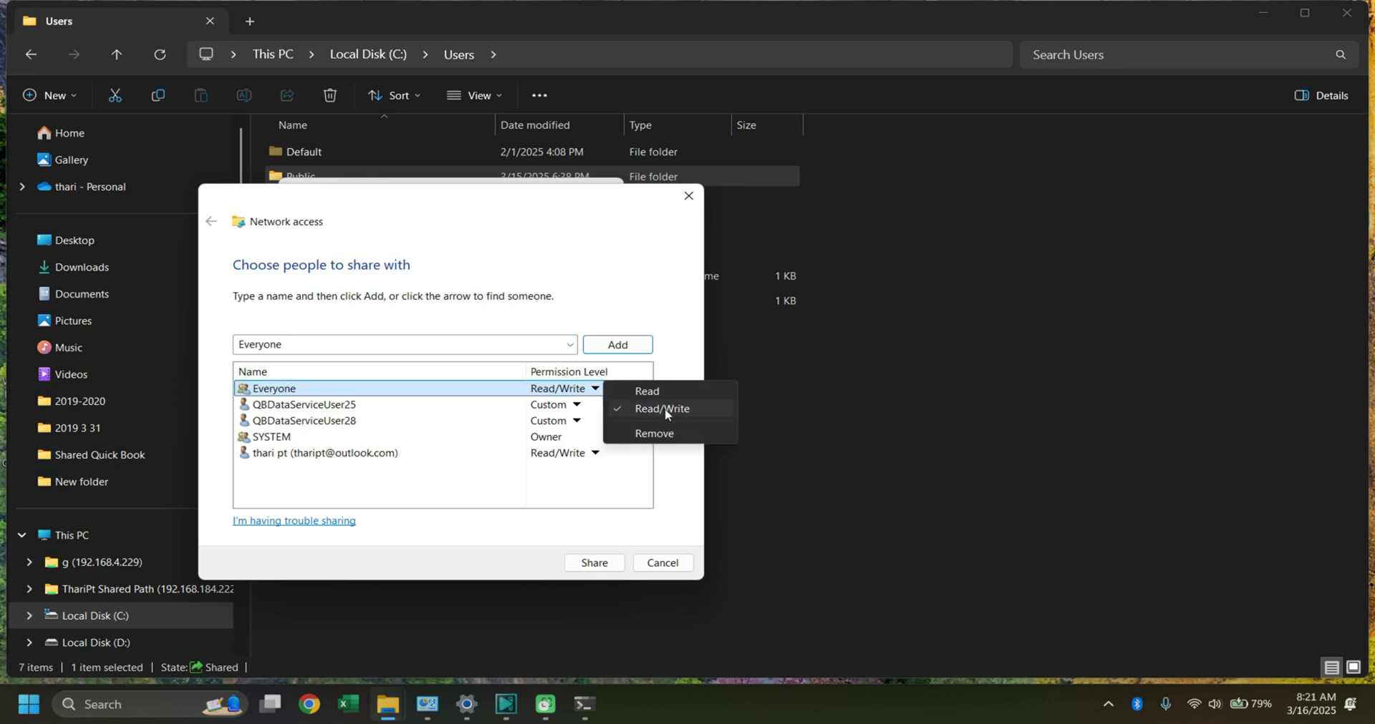
pyautogui.click(522, 499)
# Step: Share the Public folder, change settings for the previously shared items too, and close its properties
pyautogui.click(598, 563)
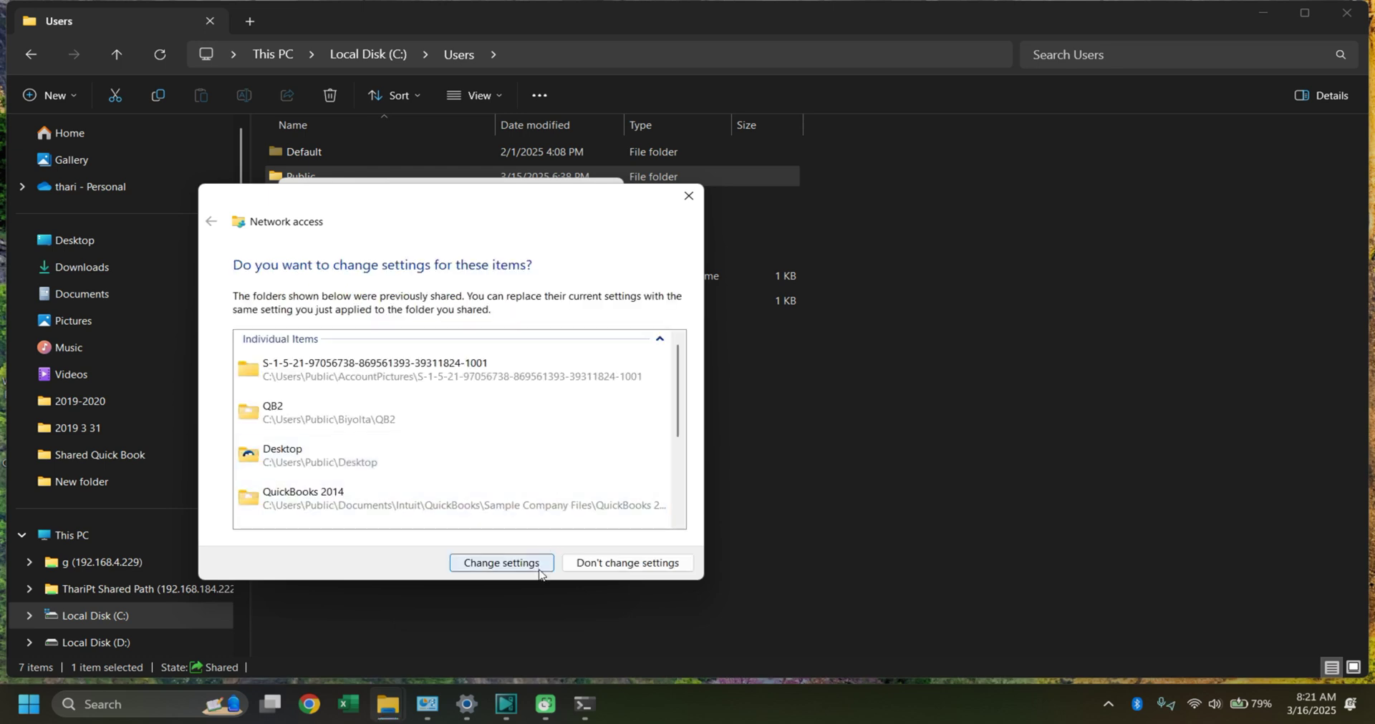
pyautogui.click(537, 569)
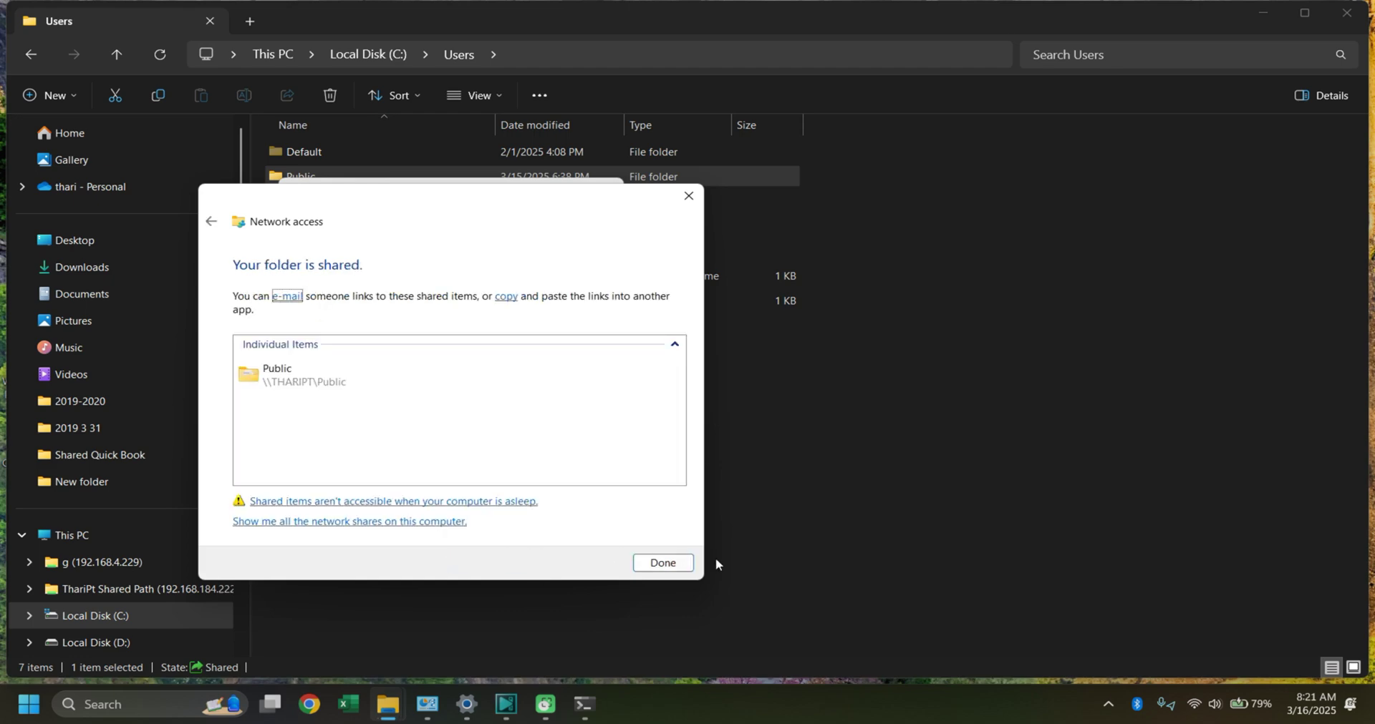
pyautogui.click(676, 562)
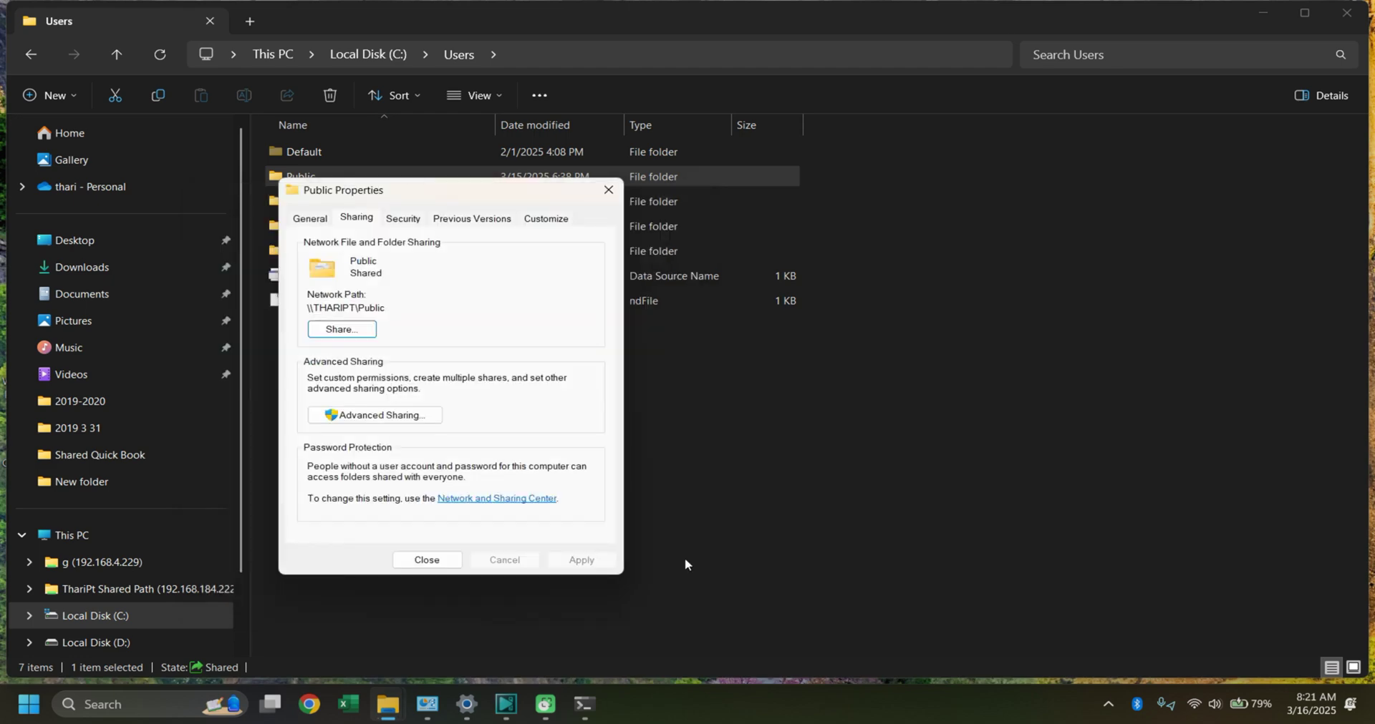
pyautogui.click(451, 559)
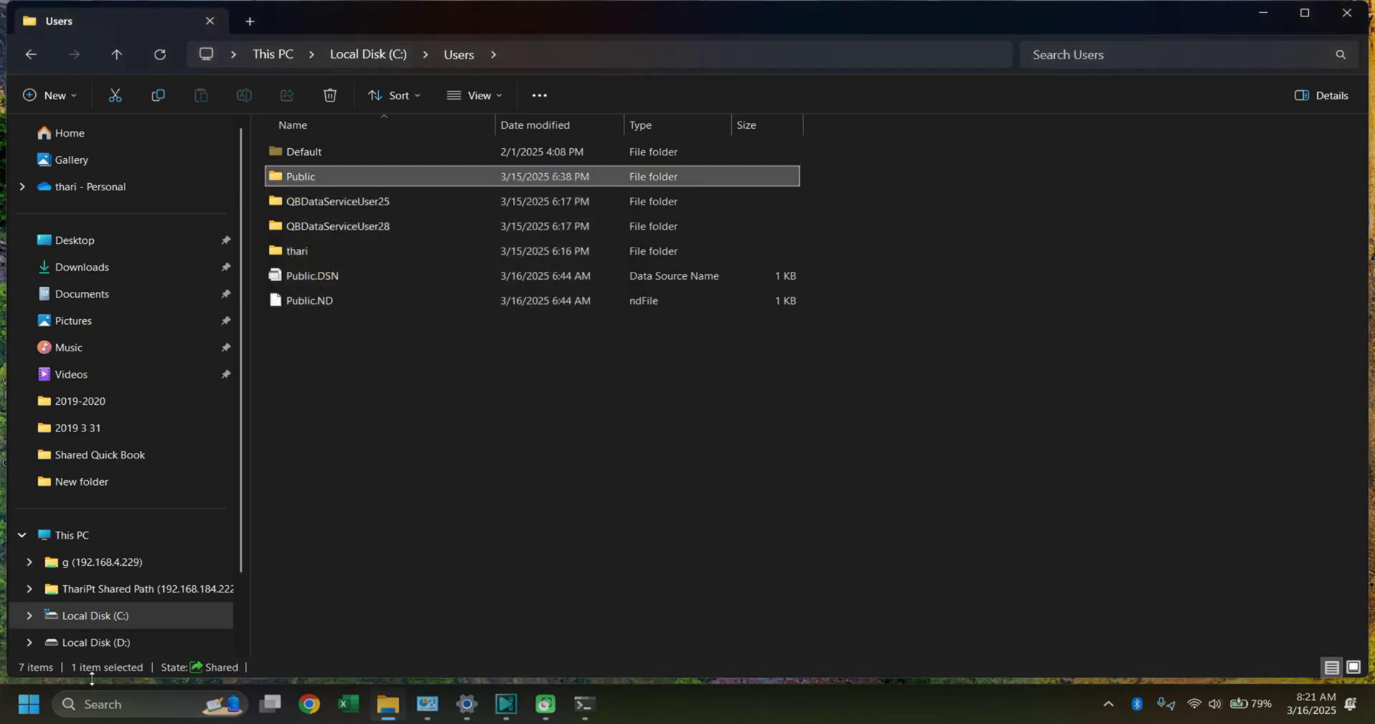
# Step: Search Windows for qb and launch QuickBooks Database Server Manager
pyautogui.click(103, 704)
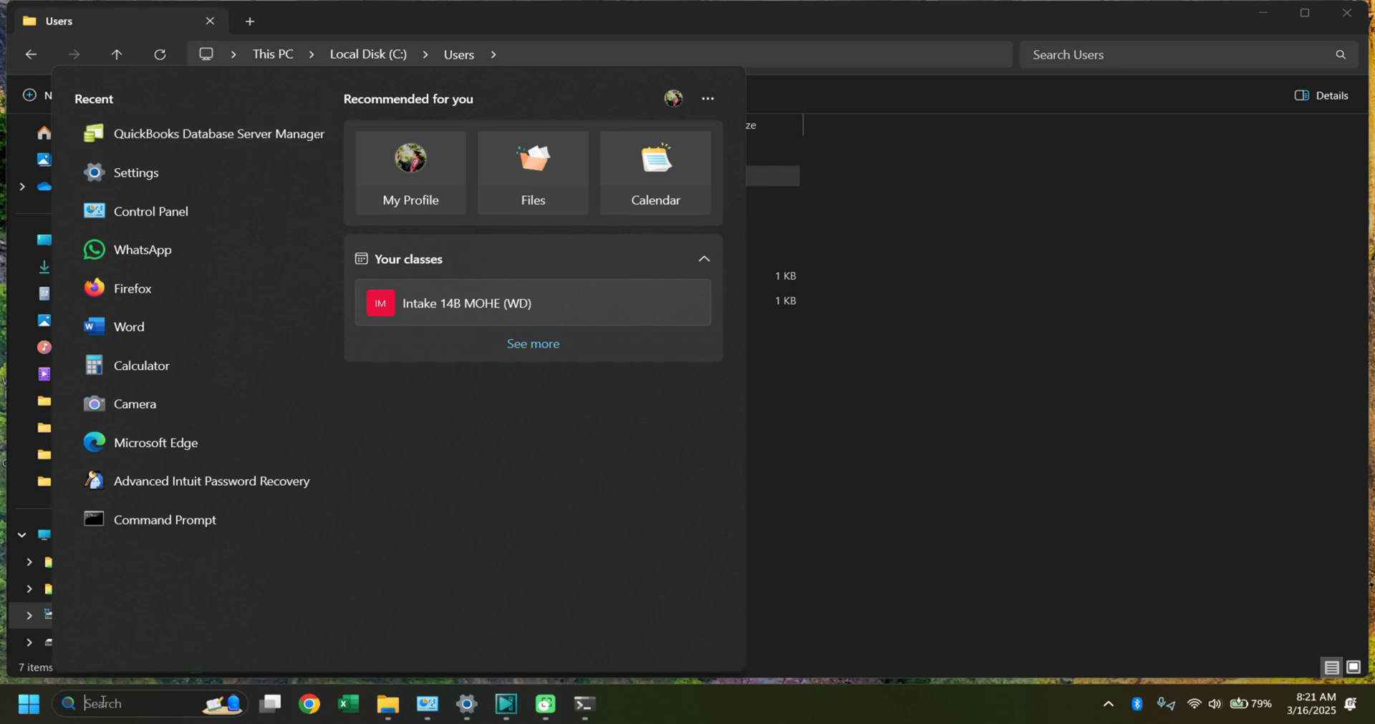
pyautogui.write('qb')
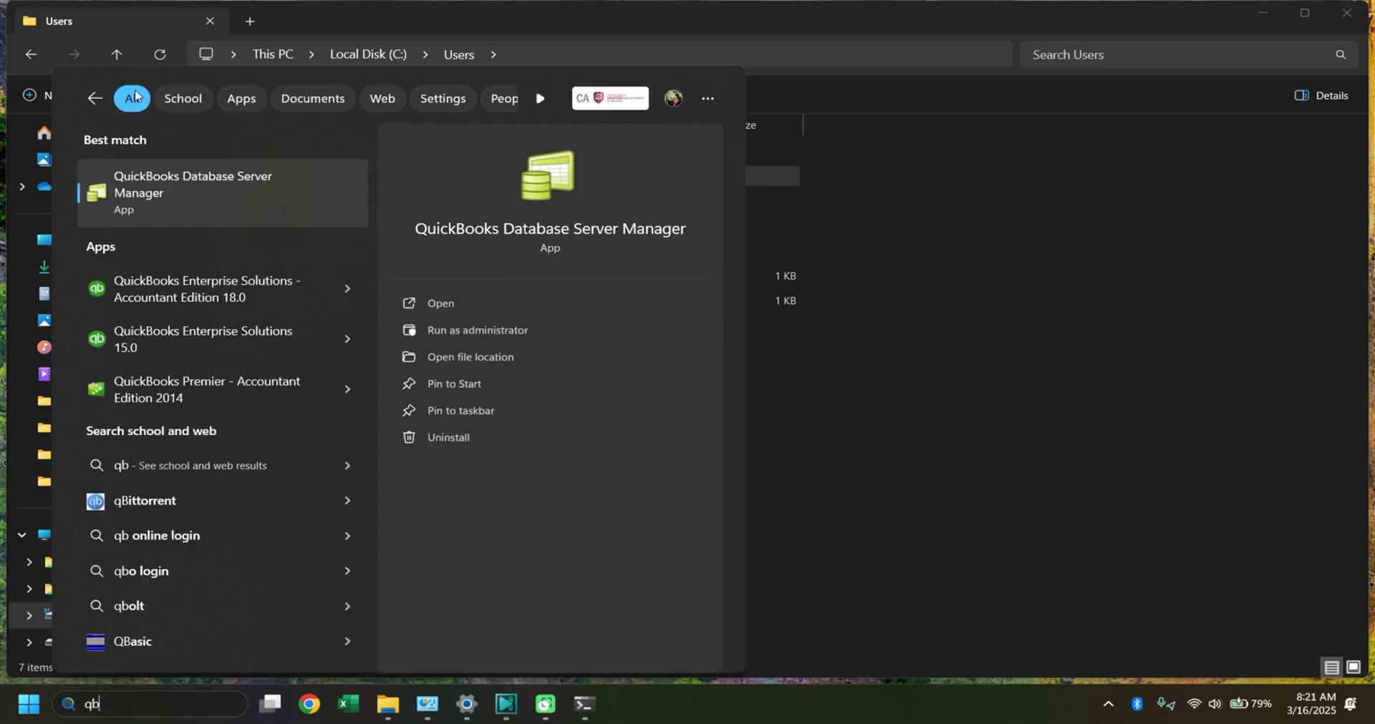
pyautogui.click(196, 189)
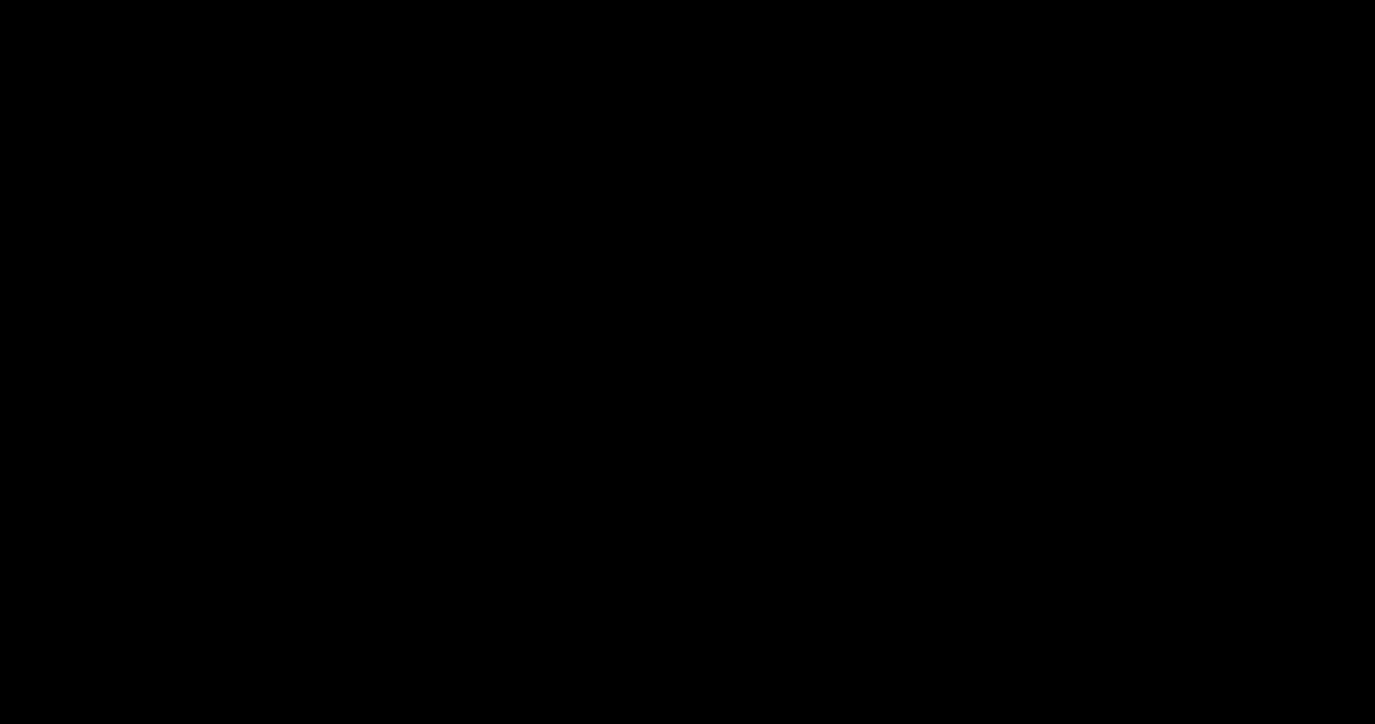
pyautogui.click(539, 451)
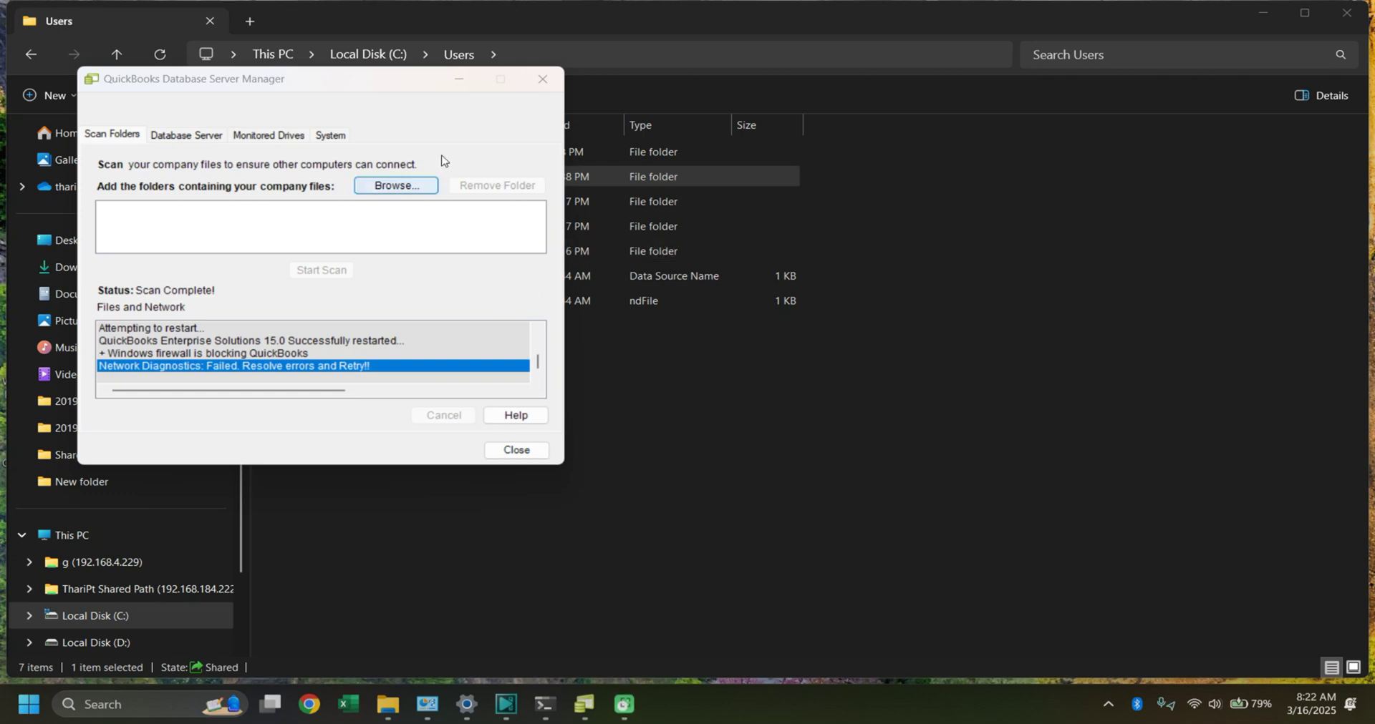
pyautogui.click(148, 88)
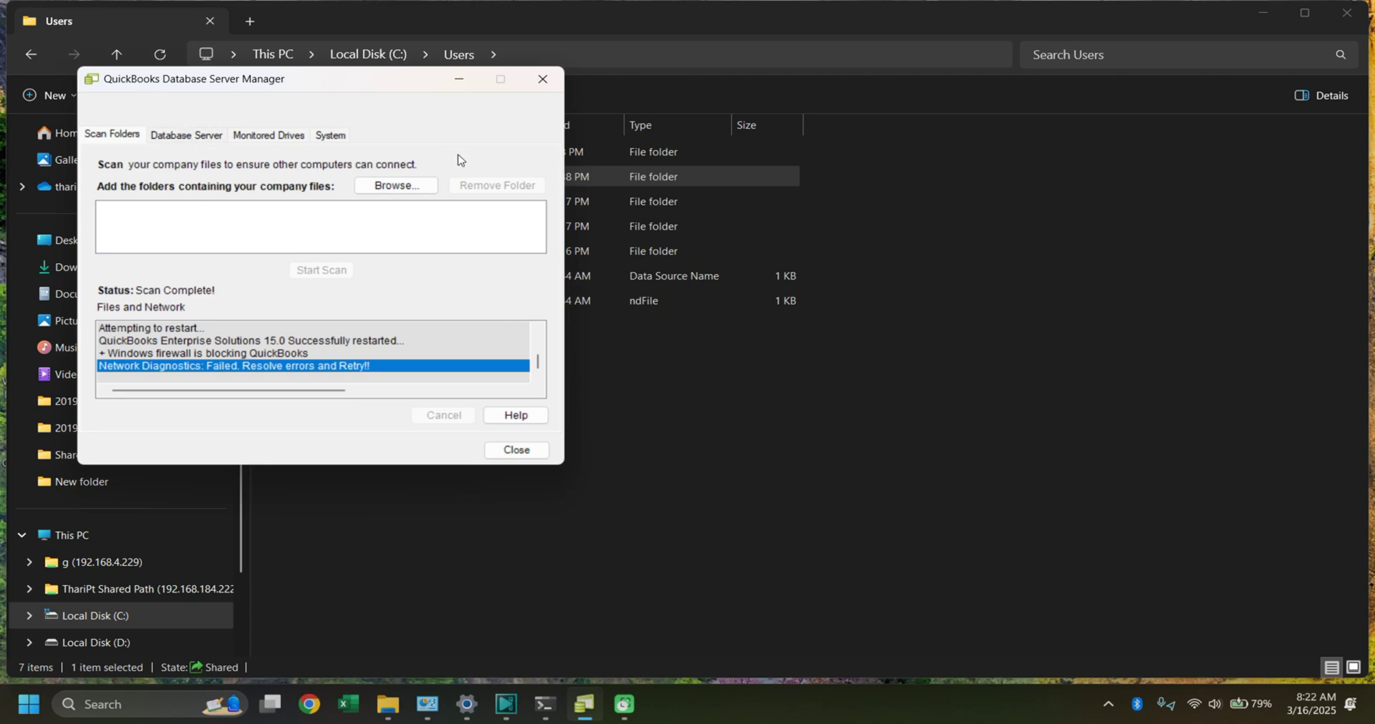
# Step: Add C:\Users\Public to the company file scan folders, run the scan and close the Database Server Manager
pyautogui.click(396, 186)
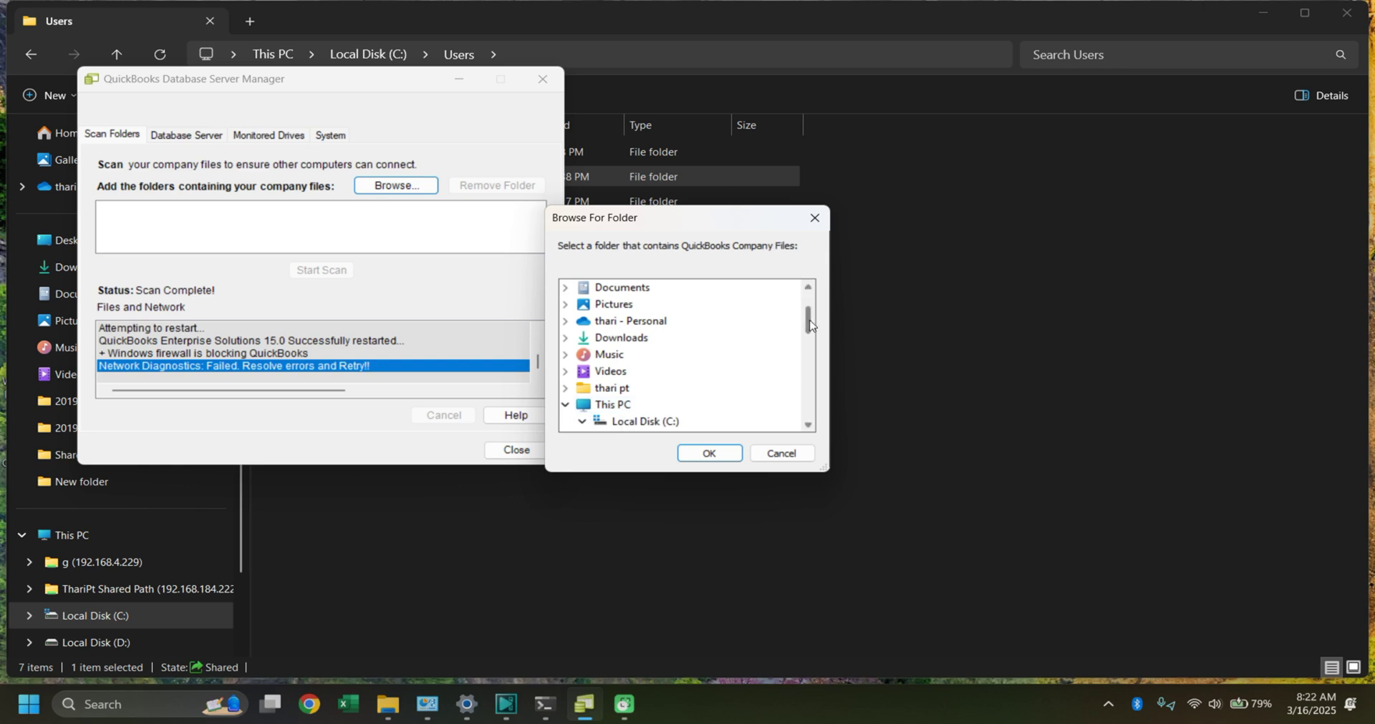
pyautogui.moveTo(809, 326); pyautogui.dragTo(835, 379)
pyautogui.doubleClick(755, 371)
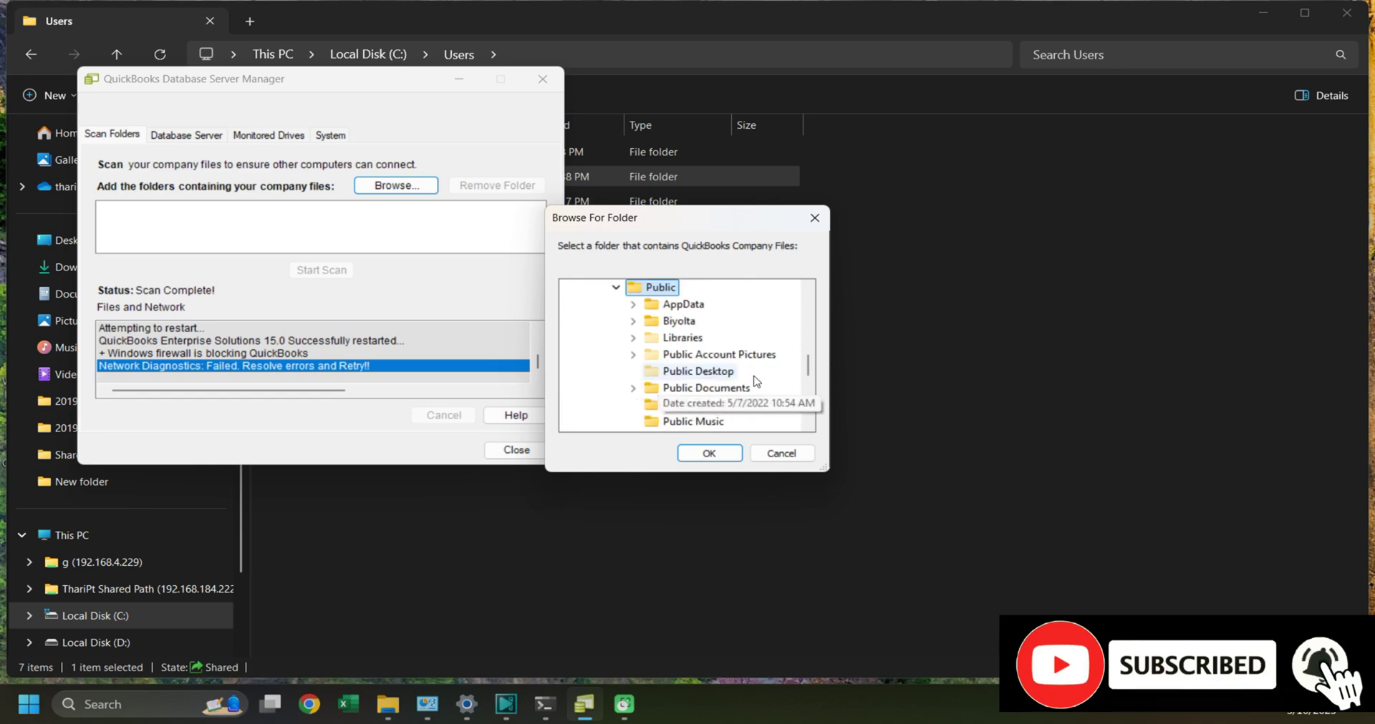
pyautogui.click(709, 453)
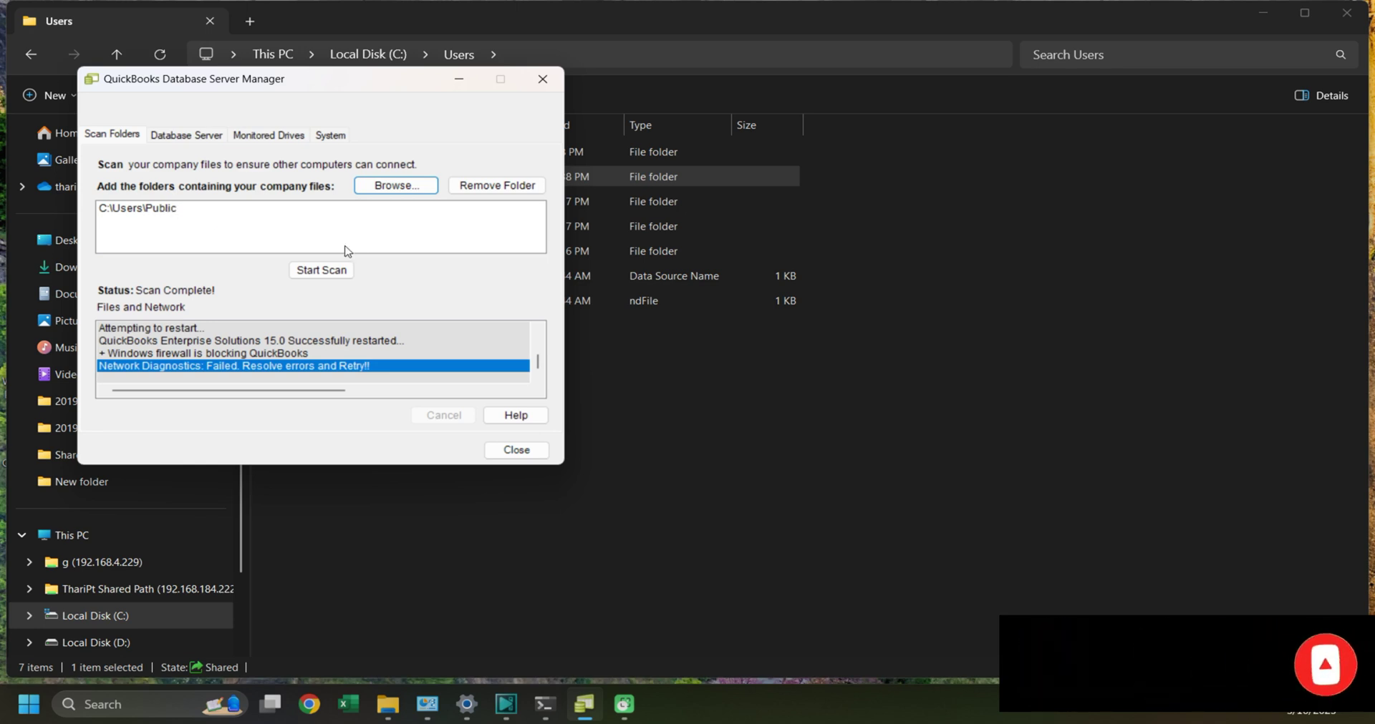
pyautogui.click(325, 272)
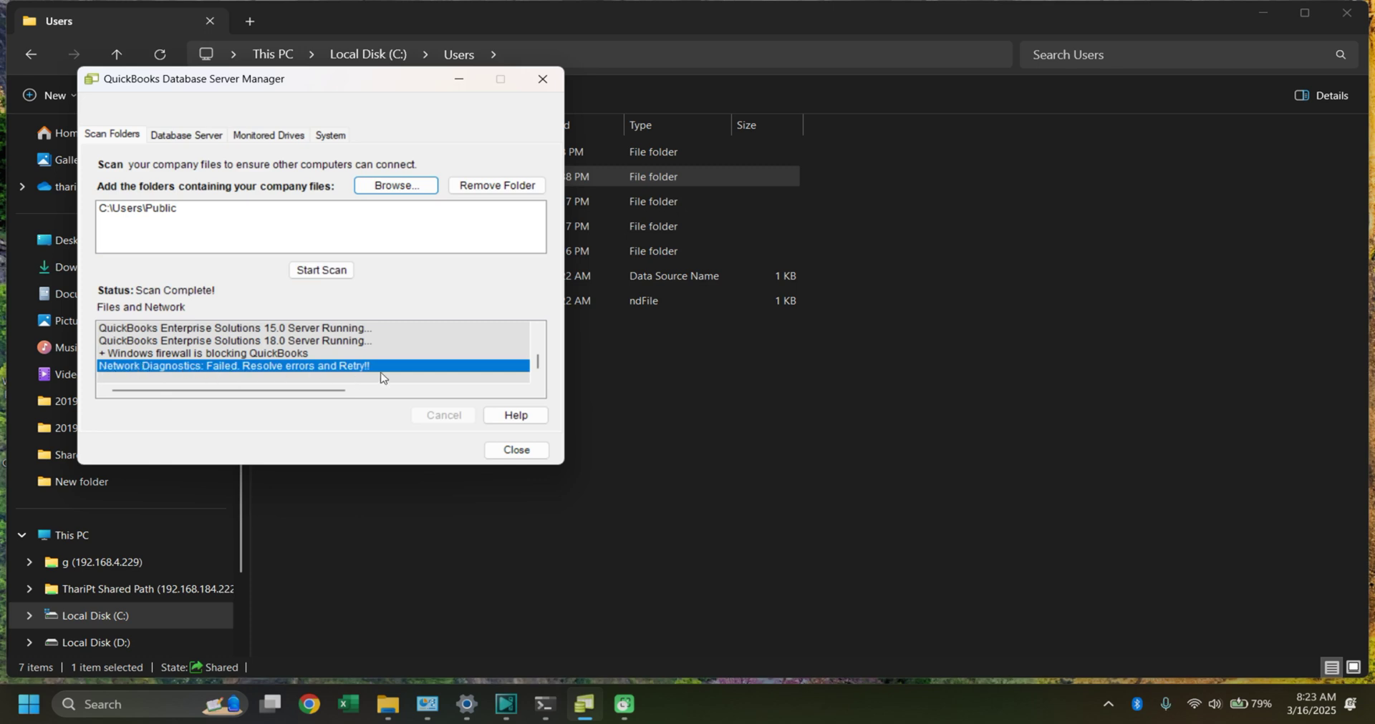
pyautogui.click(511, 457)
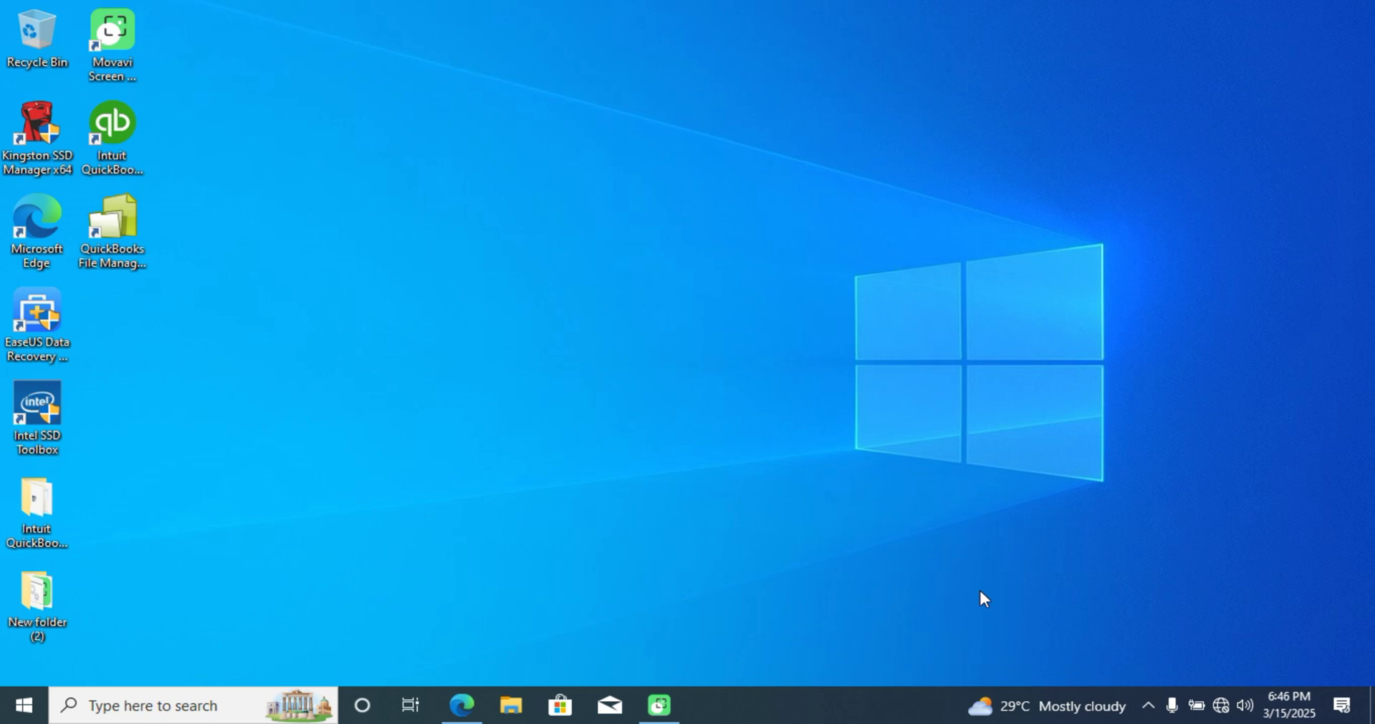
# Step: Try to open the host computer's network path \\10.195.236.222 through the Run dialog
pyautogui.press('super+r')
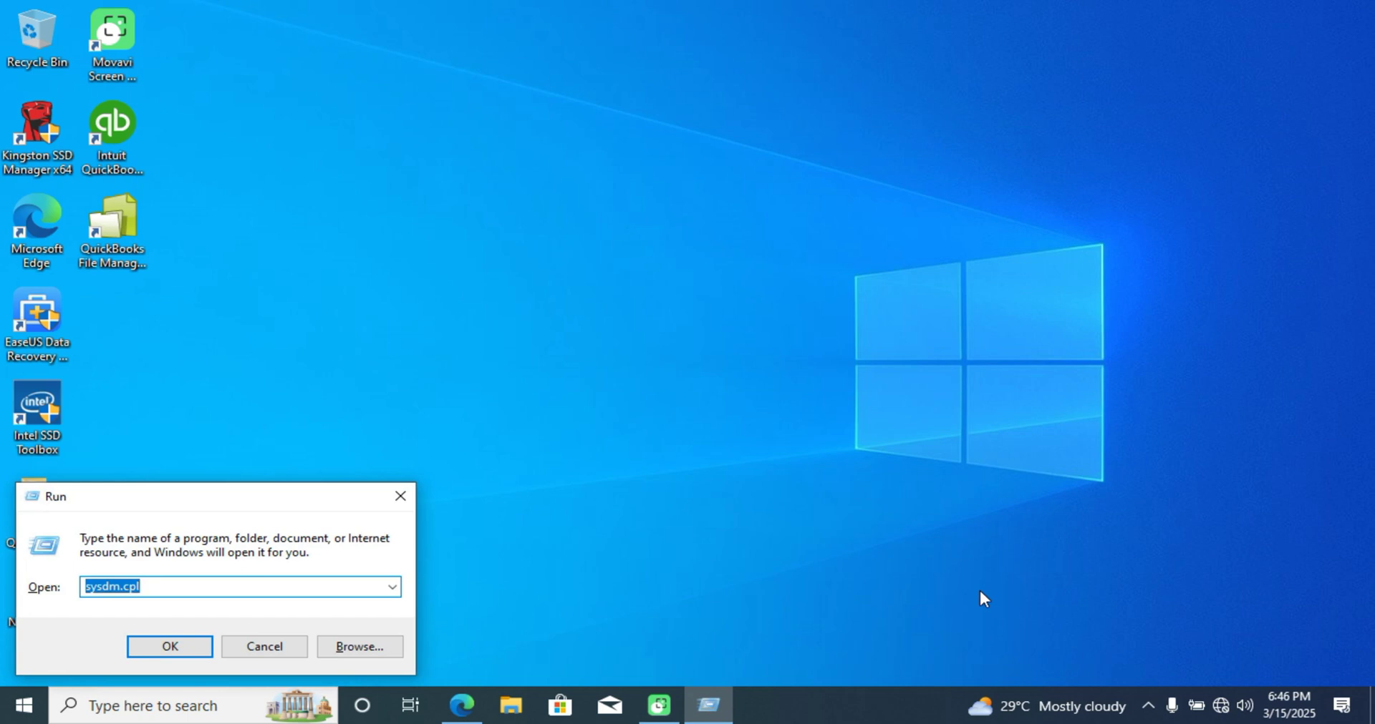
pyautogui.press('BackSpace')
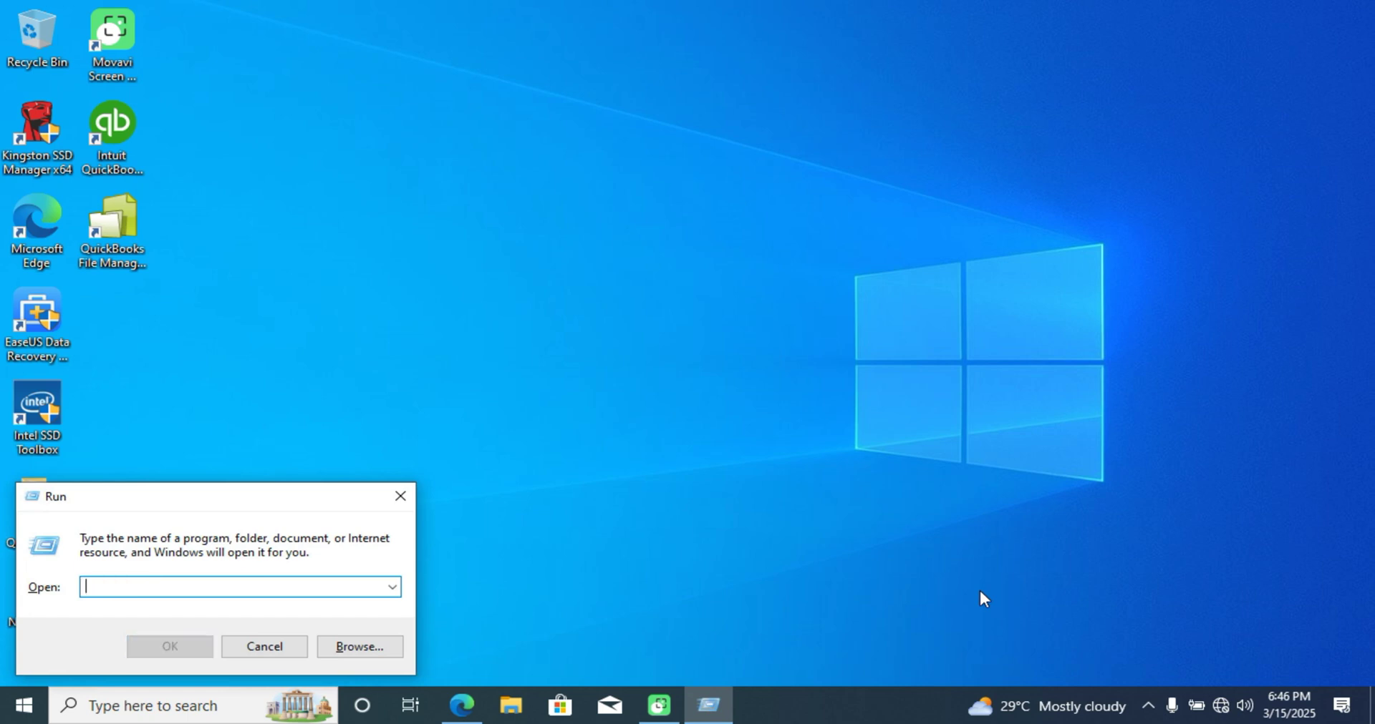
pyautogui.write('\\')
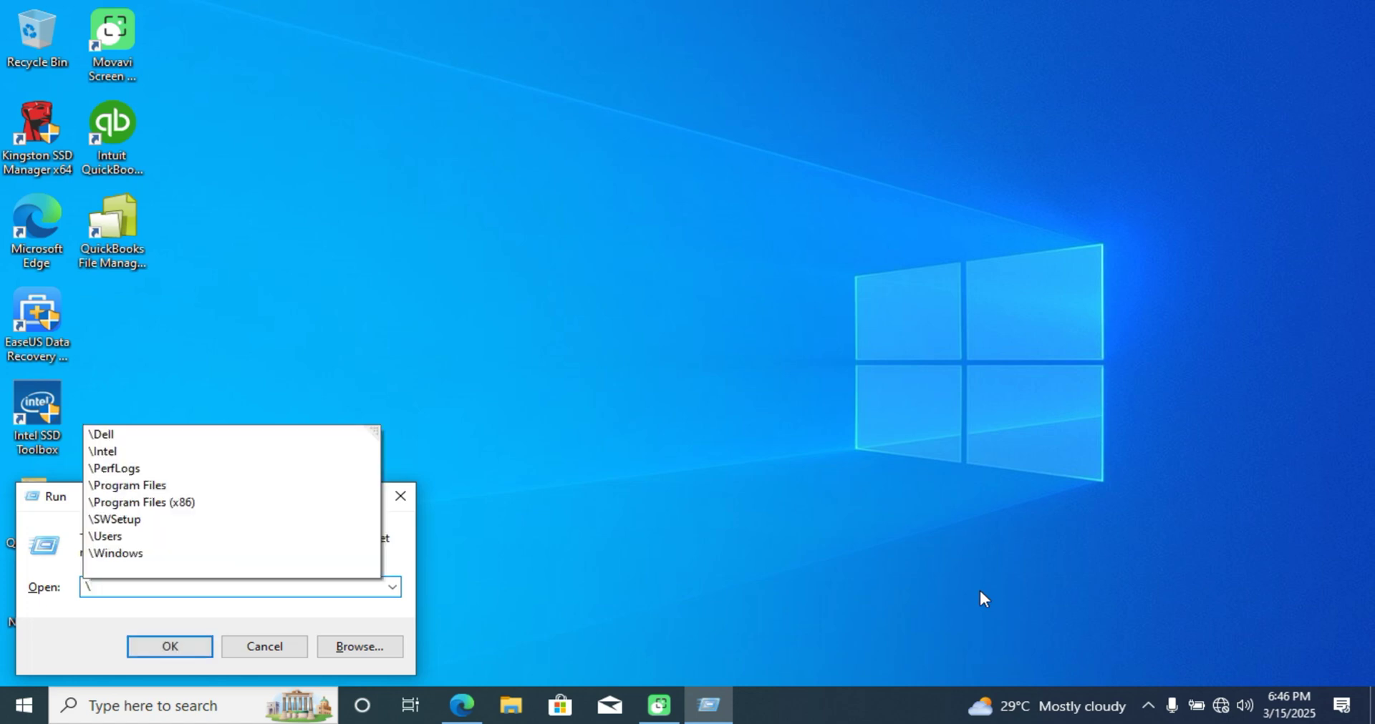
pyautogui.write('\\')
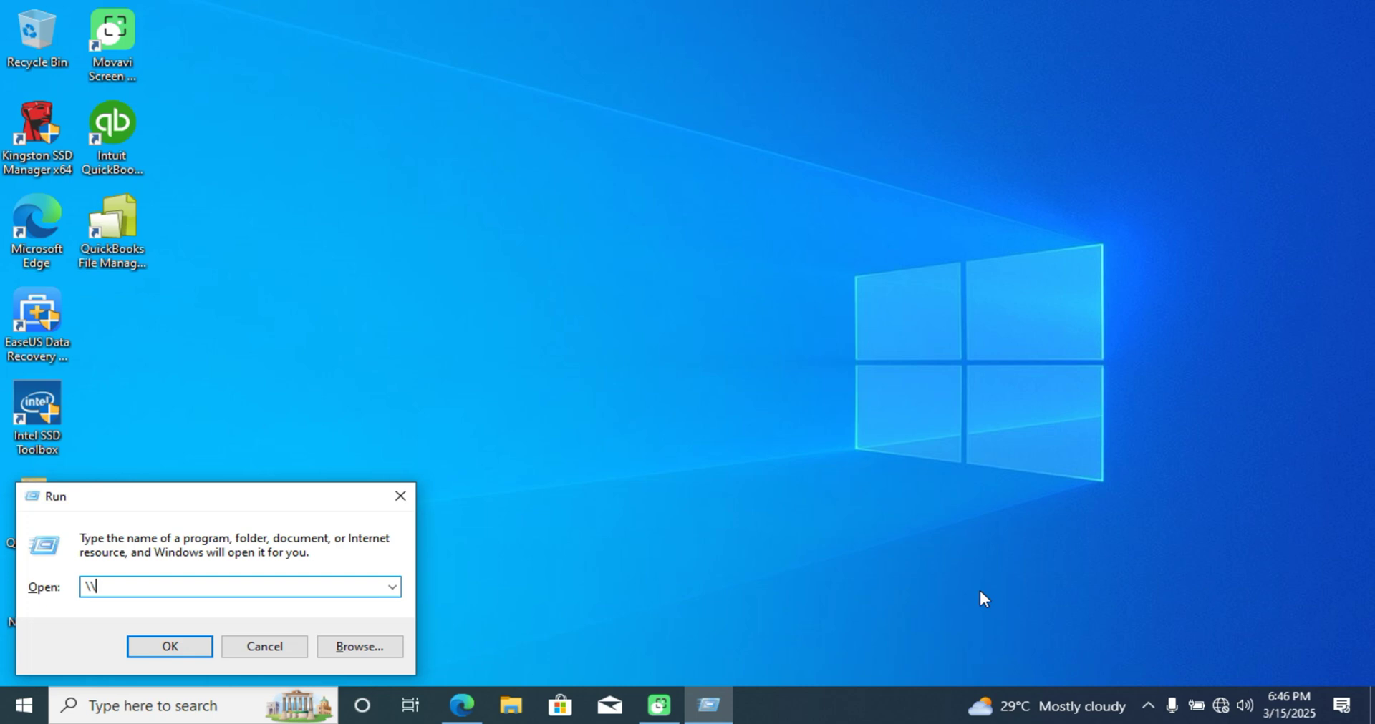
pyautogui.write('10.195.236.222')
pyautogui.press('Return')
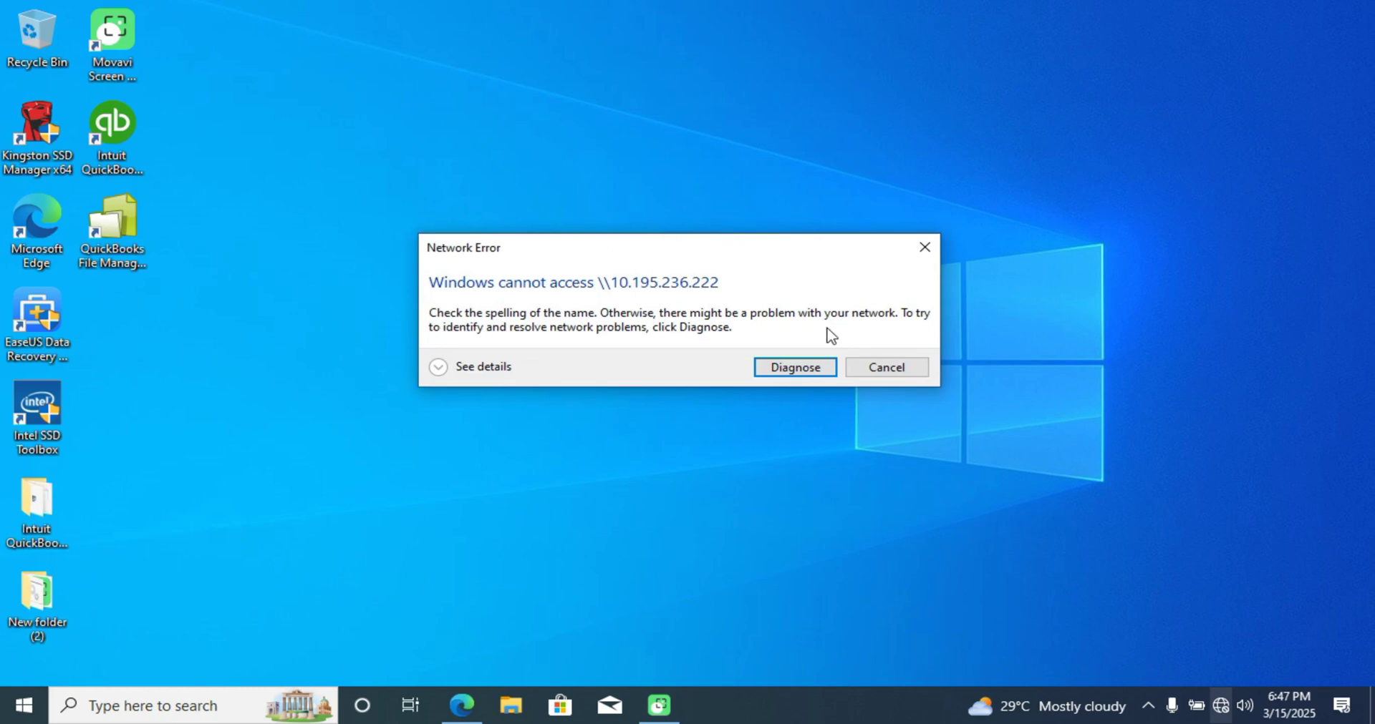
pyautogui.click(885, 367)
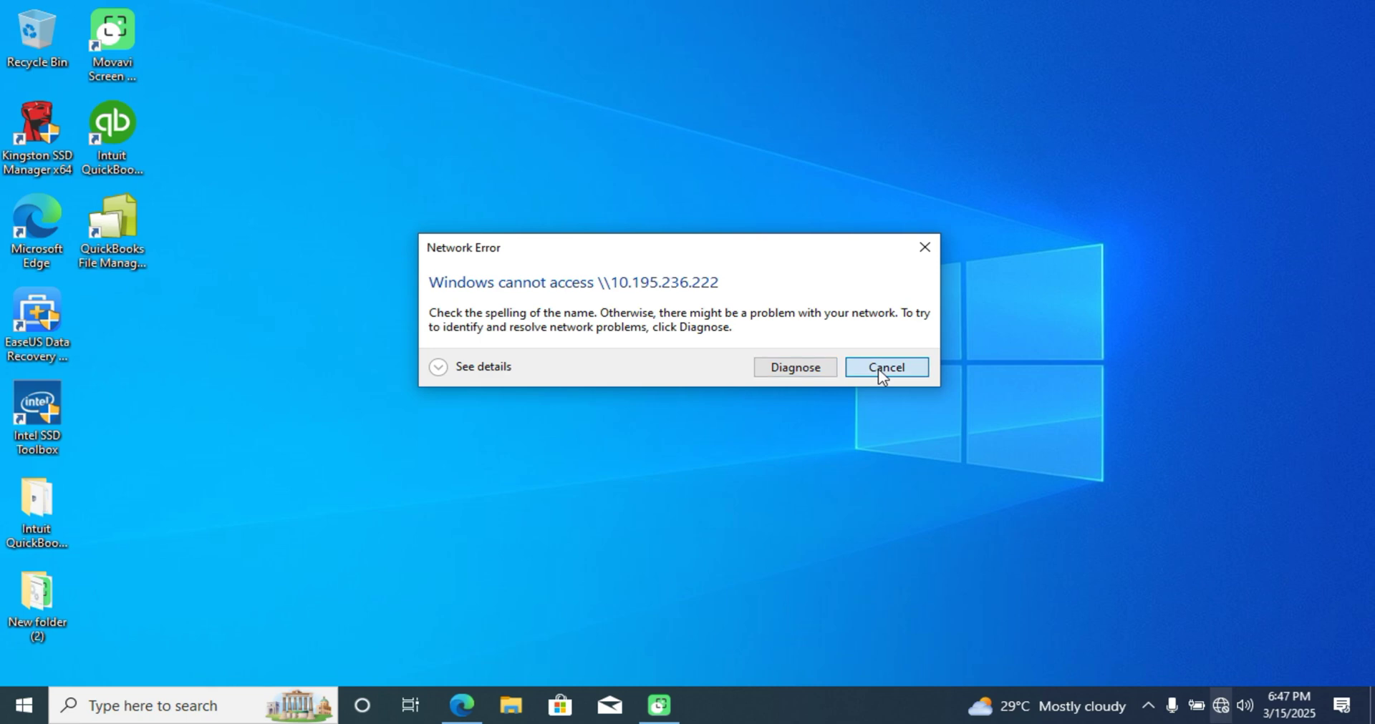
# Step: Connect to the secured Wi-Fi hotspot and retry opening \\10.195.236.222
pyautogui.click(1220, 706)
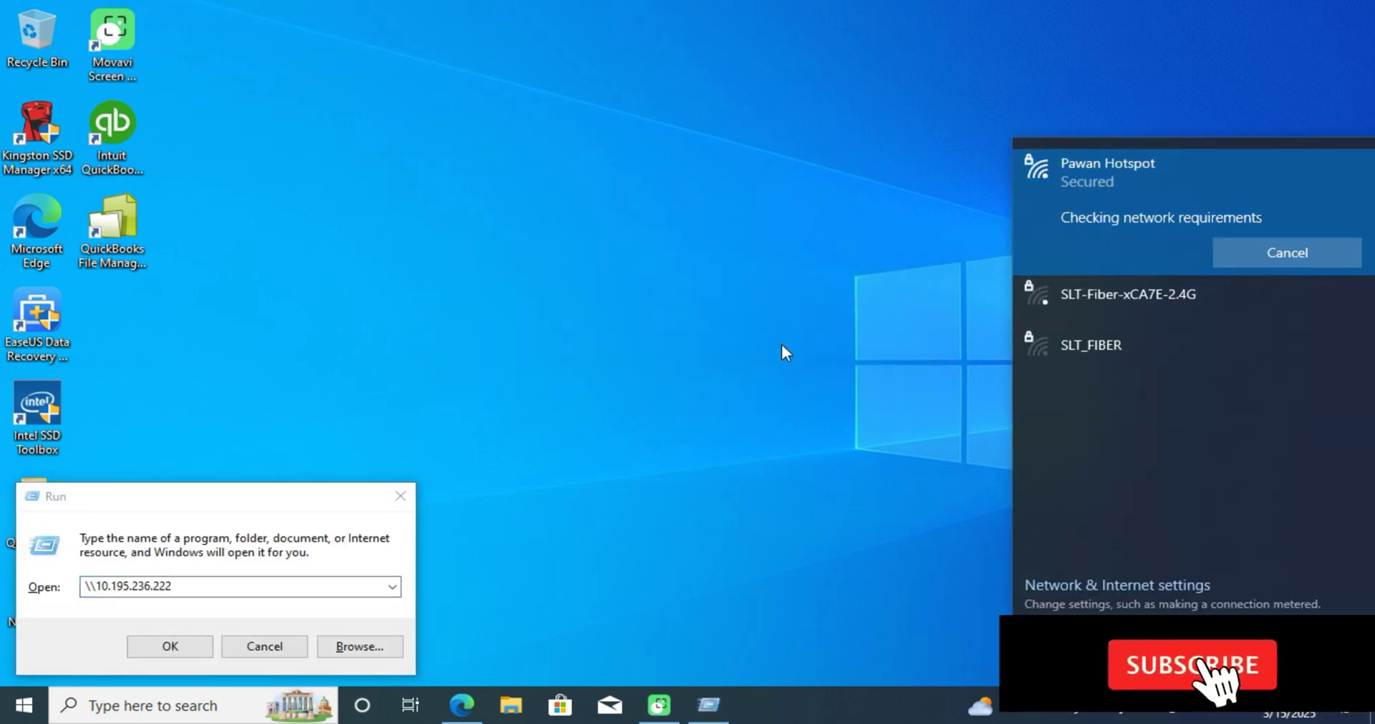
pyautogui.click(178, 648)
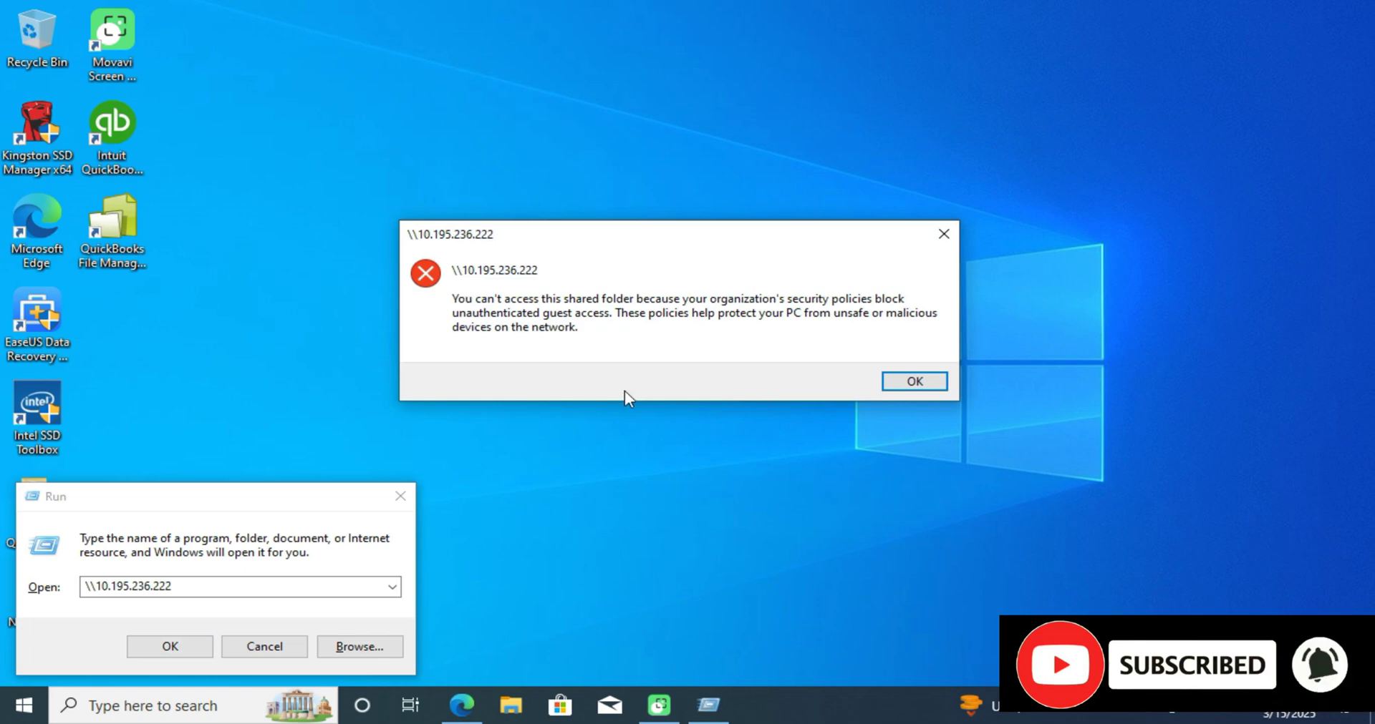
pyautogui.click(914, 382)
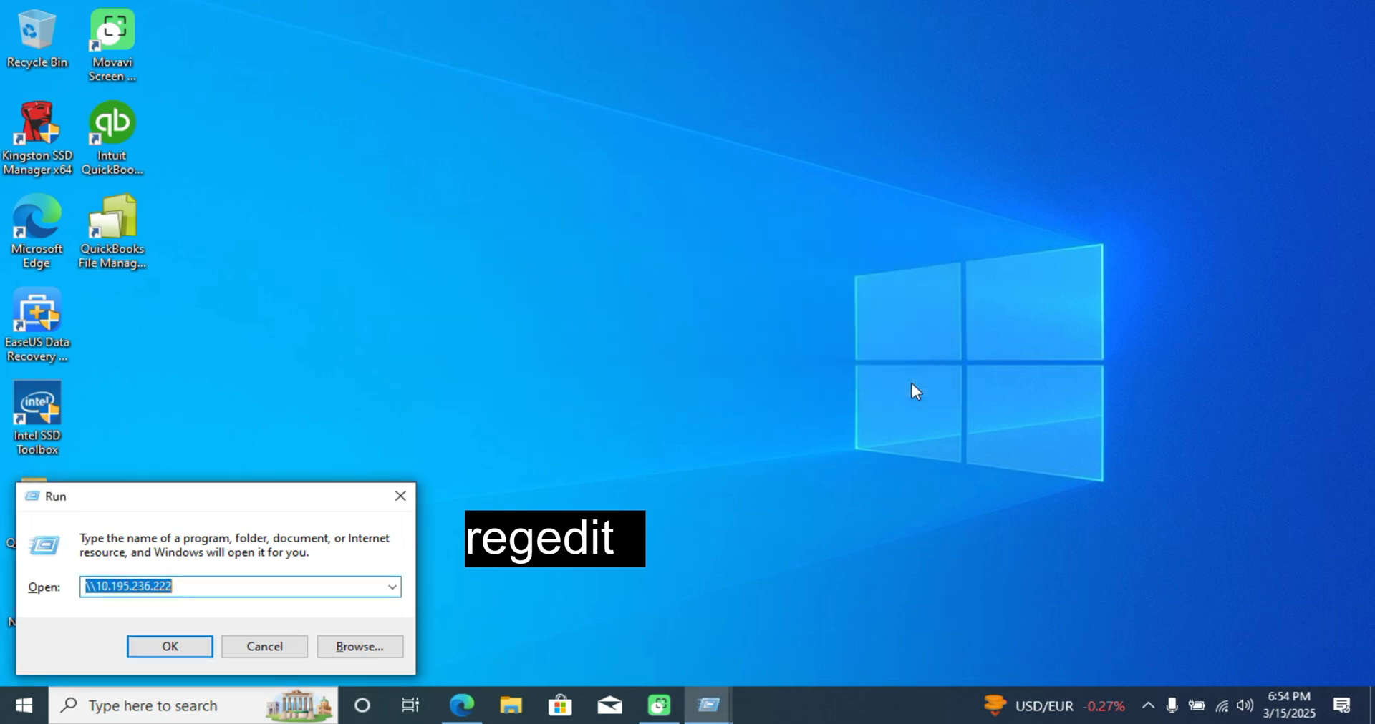
# Step: Launch regedit and go to the key HKEY_LOCAL_MACHINE\SYSTEM\CurrentControlSet\Services\LanmanWorkstation\Parameters, widening the name column to show full value names
pyautogui.write('regedi')
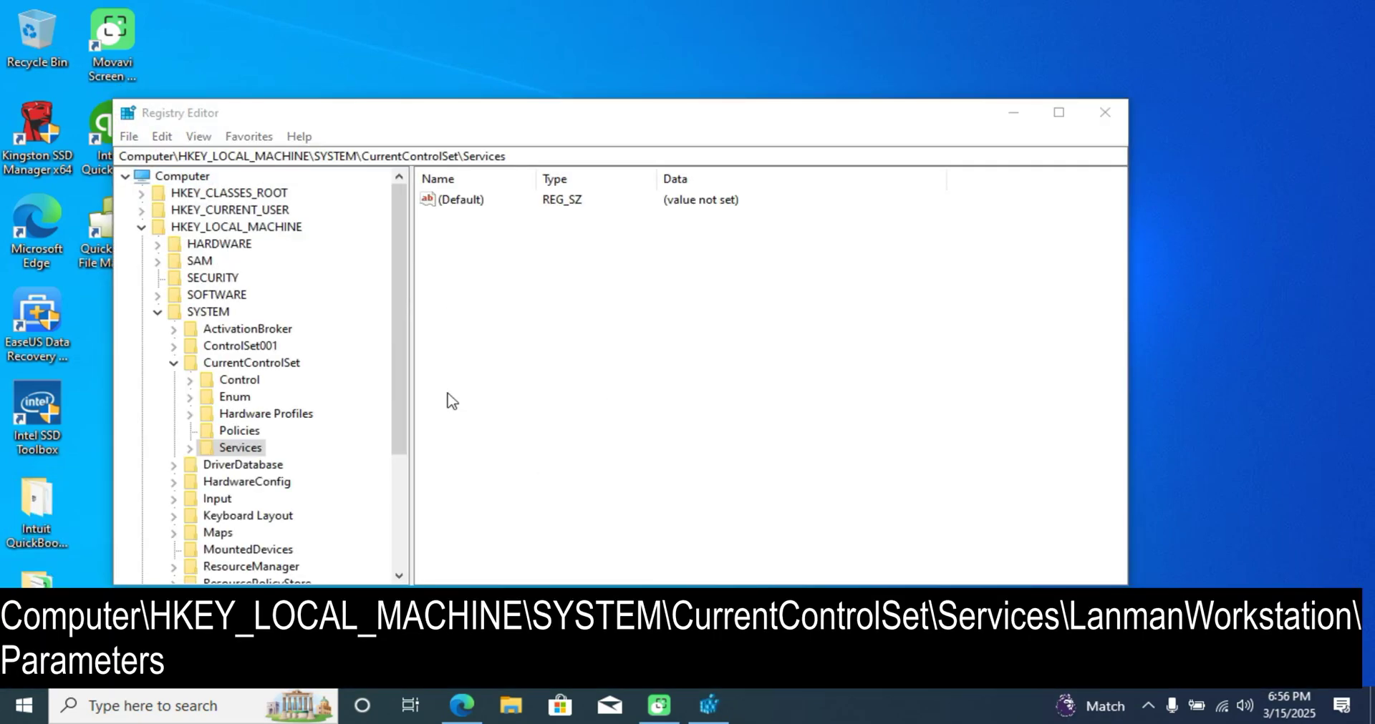
pyautogui.click(209, 228)
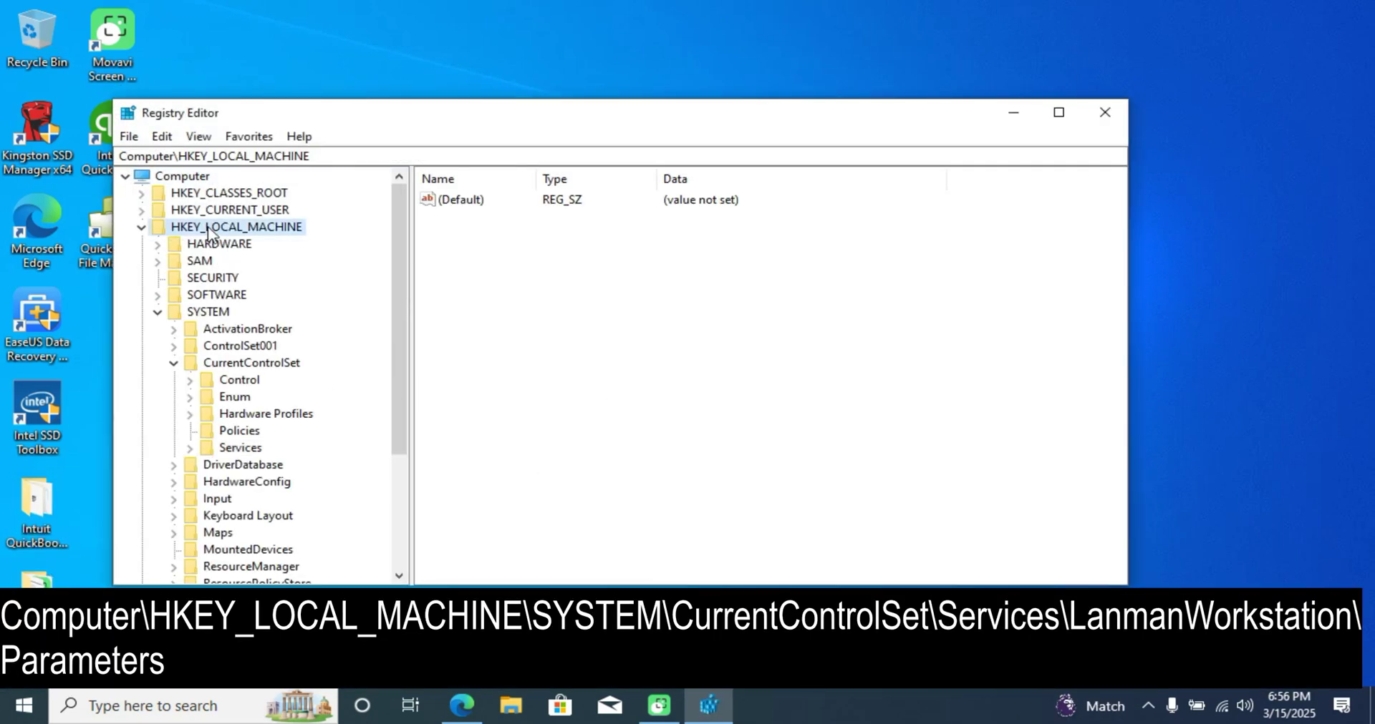
pyautogui.click(193, 315)
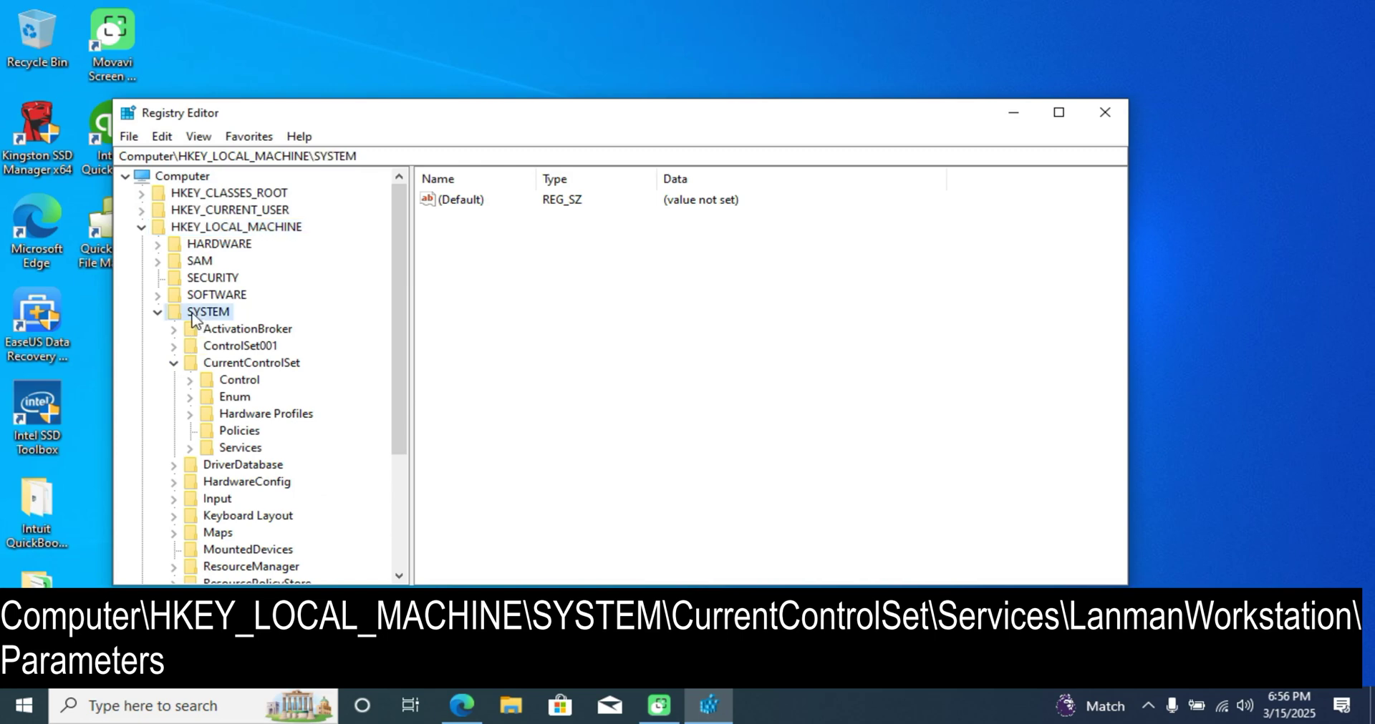
pyautogui.click(249, 367)
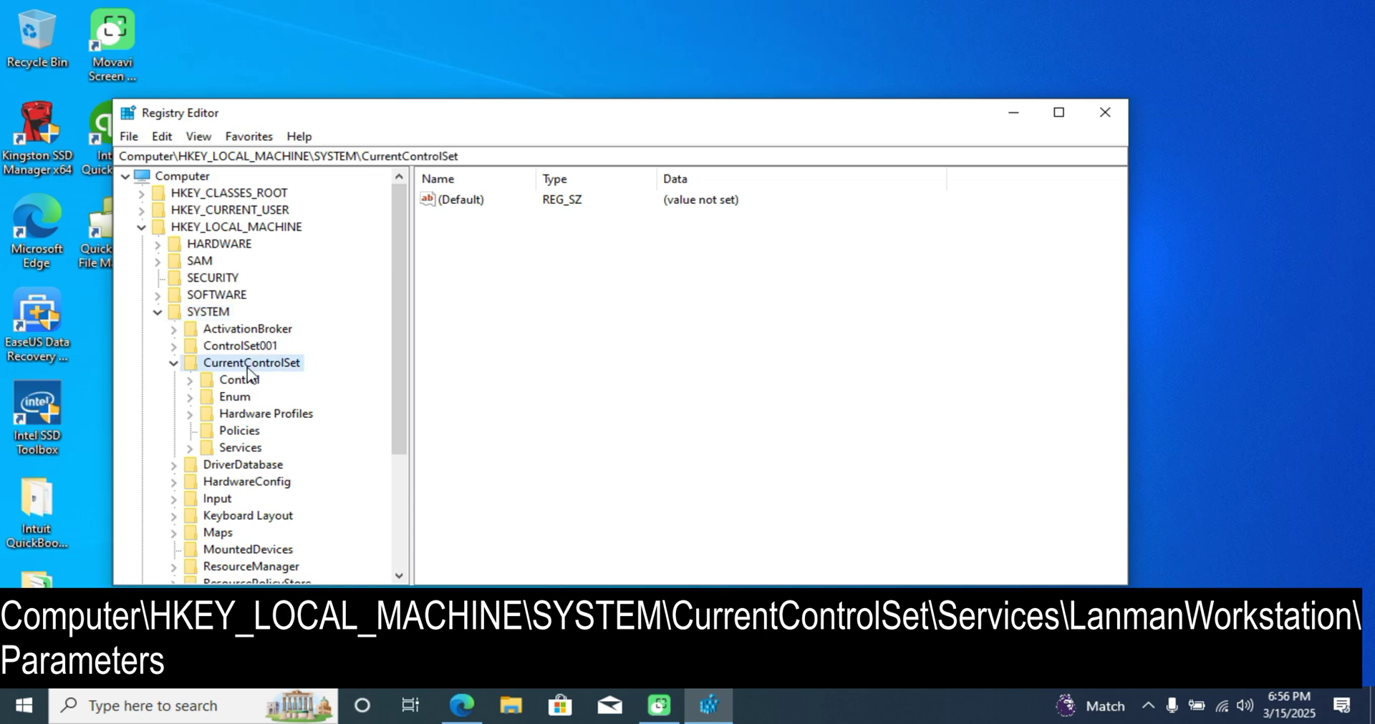
pyautogui.click(190, 448)
pyautogui.write('lanmanw')
pyautogui.press('Right')
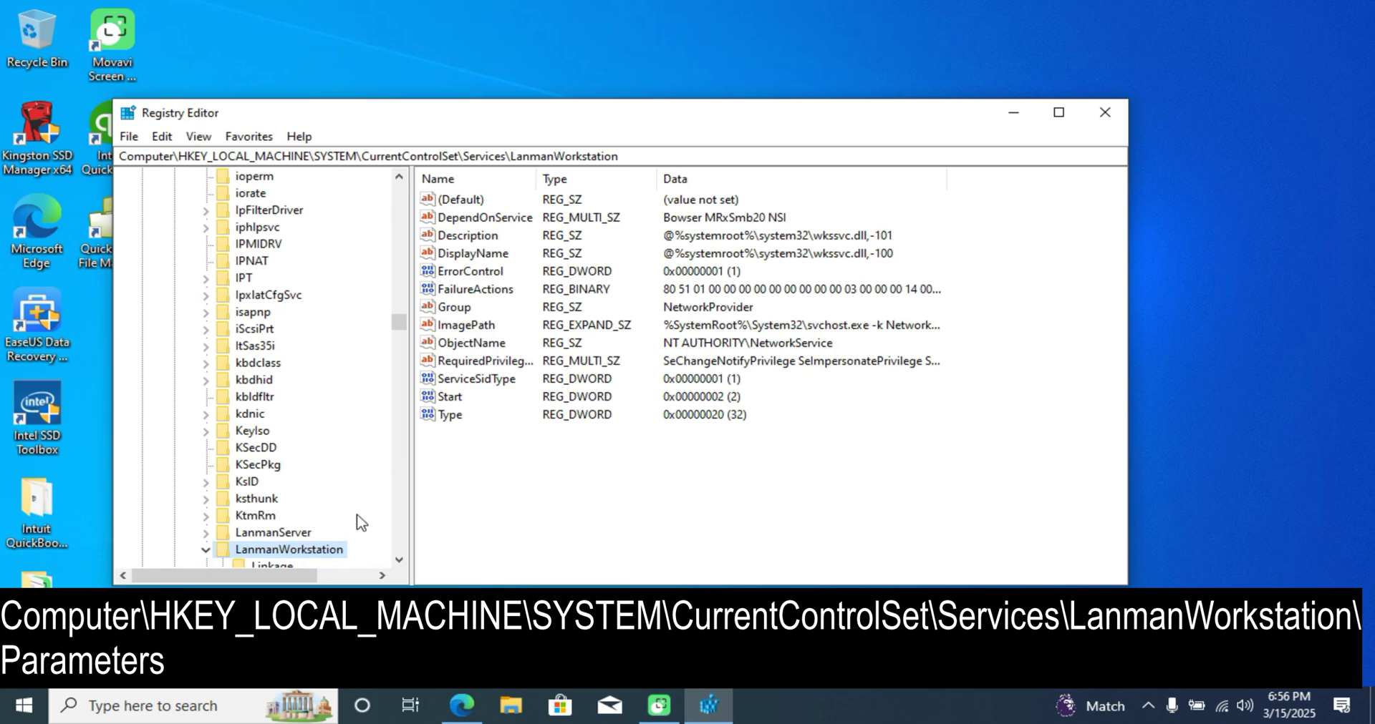
pyautogui.click(399, 560)
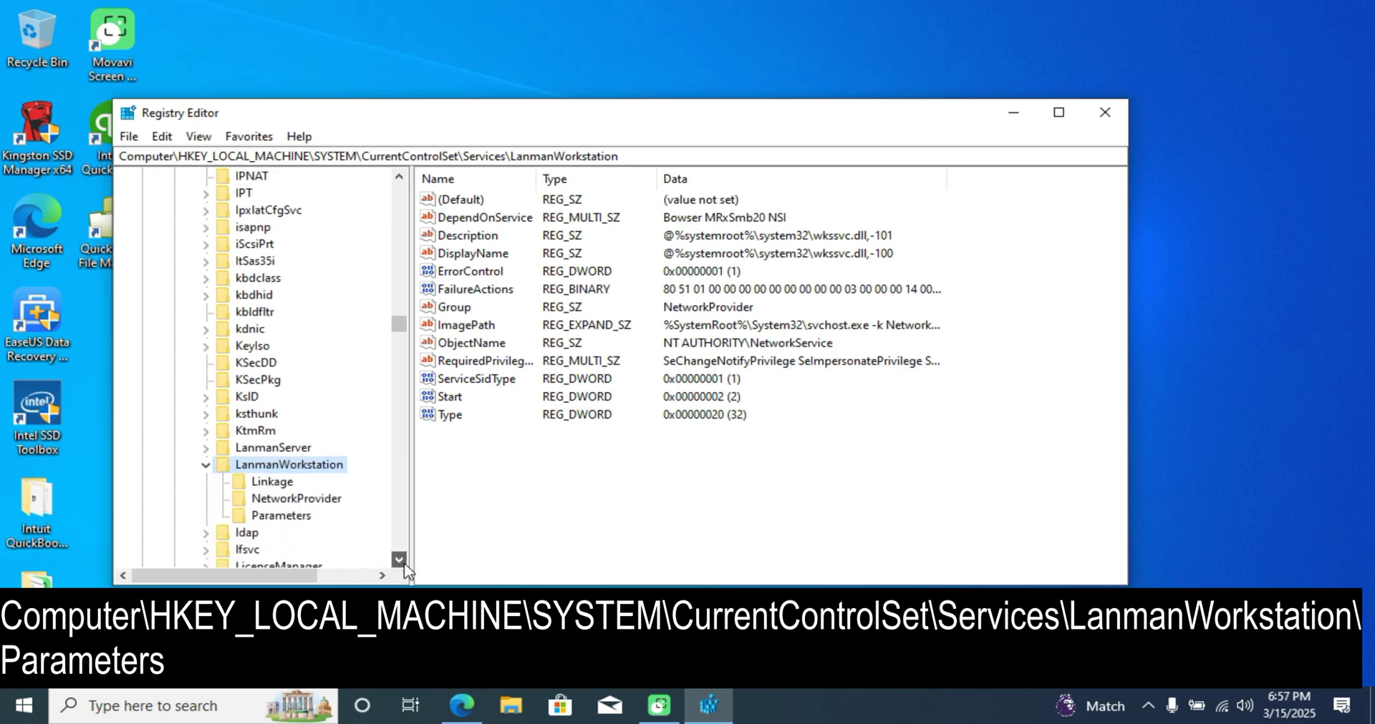
pyautogui.click(294, 517)
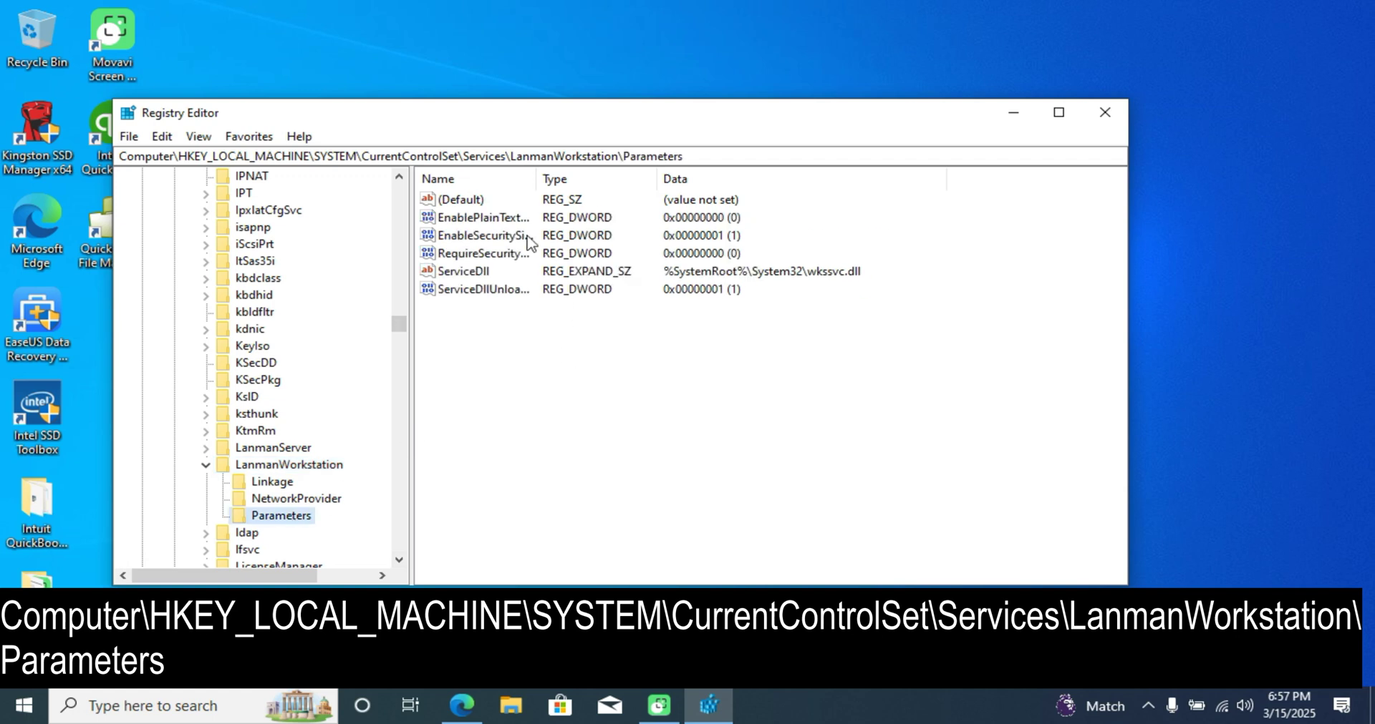
pyautogui.moveTo(538, 184); pyautogui.dragTo(614, 179)
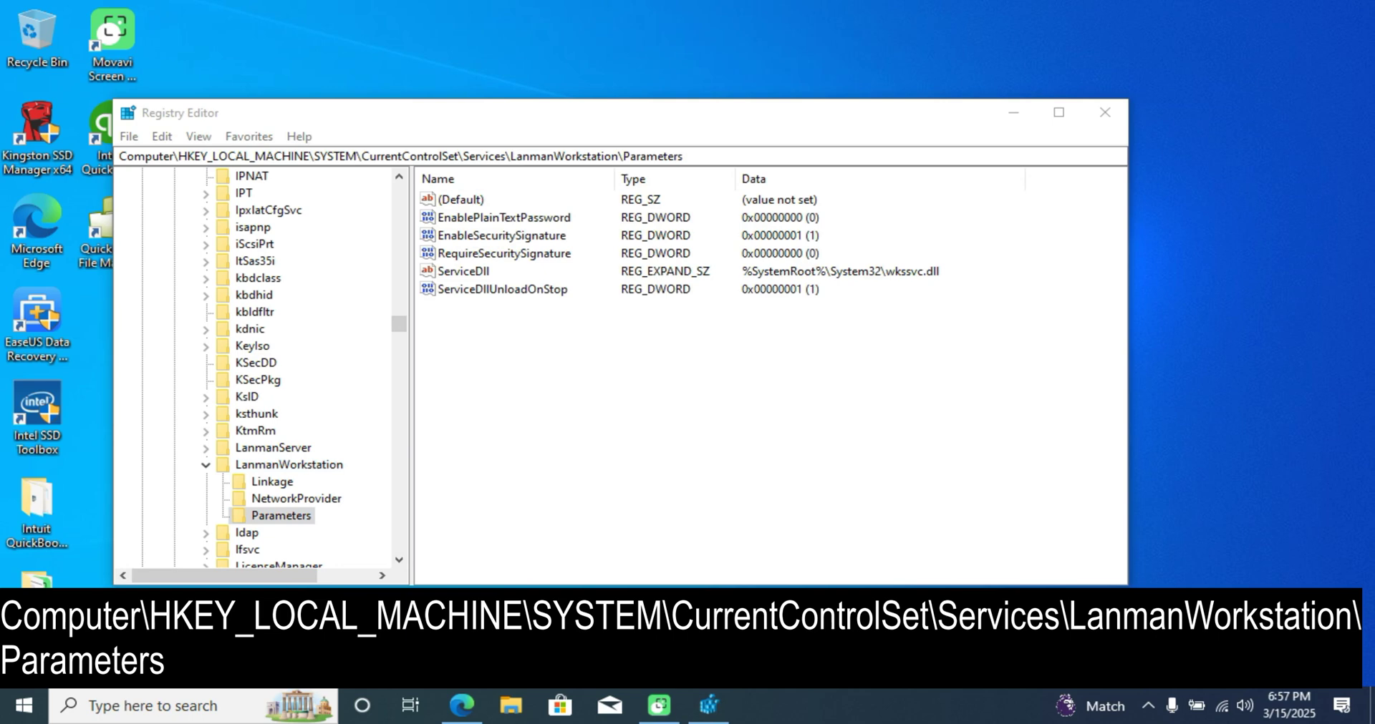
# Step: Create a DWORD (32-bit) value named AllowInsecureGuestAuth in the LanmanWorkstation Parameters key
pyautogui.rightClick(483, 368)
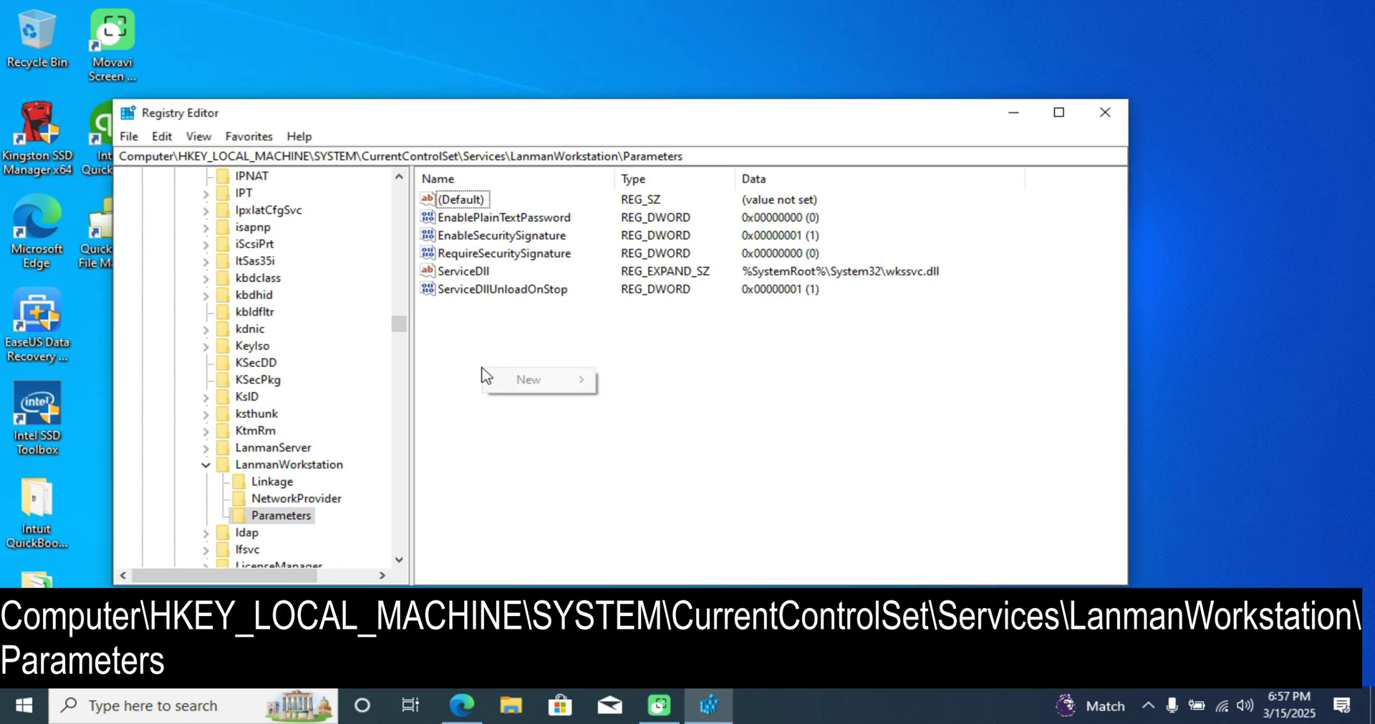
pyautogui.moveTo(565, 380)
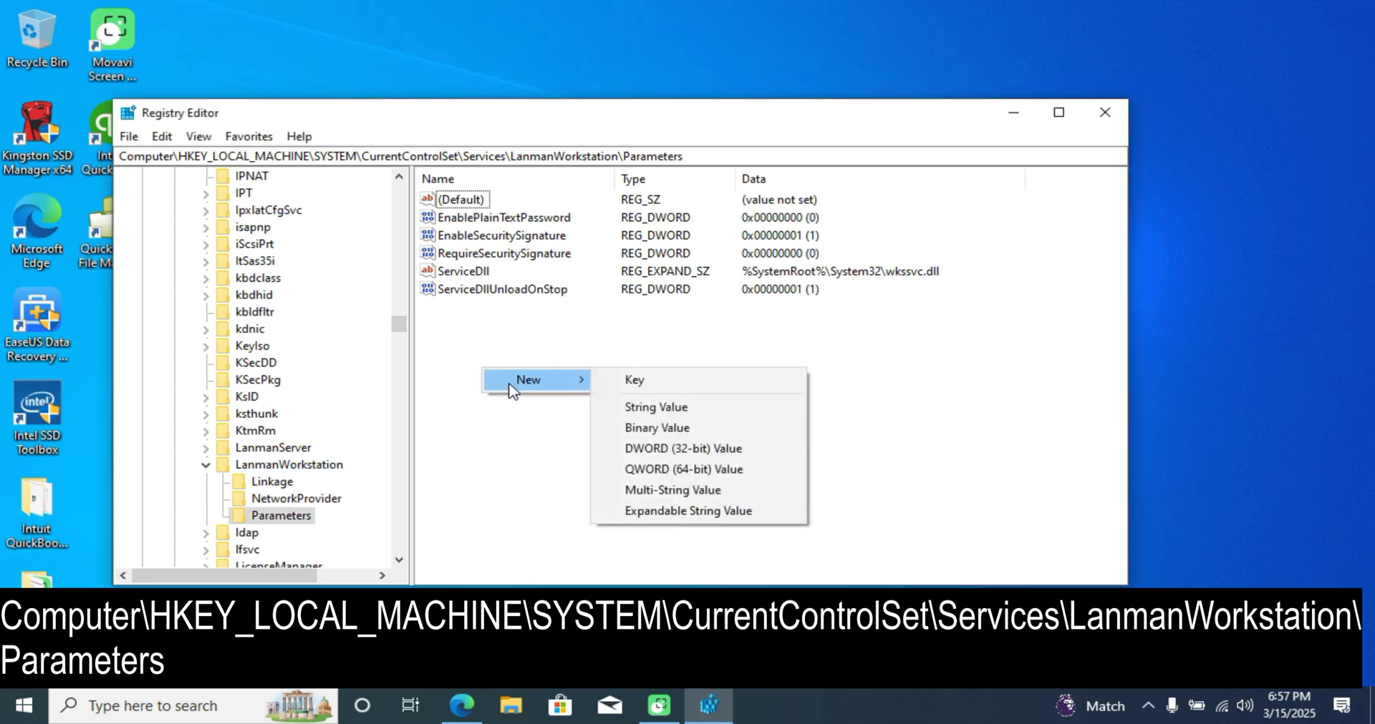
pyautogui.click(687, 449)
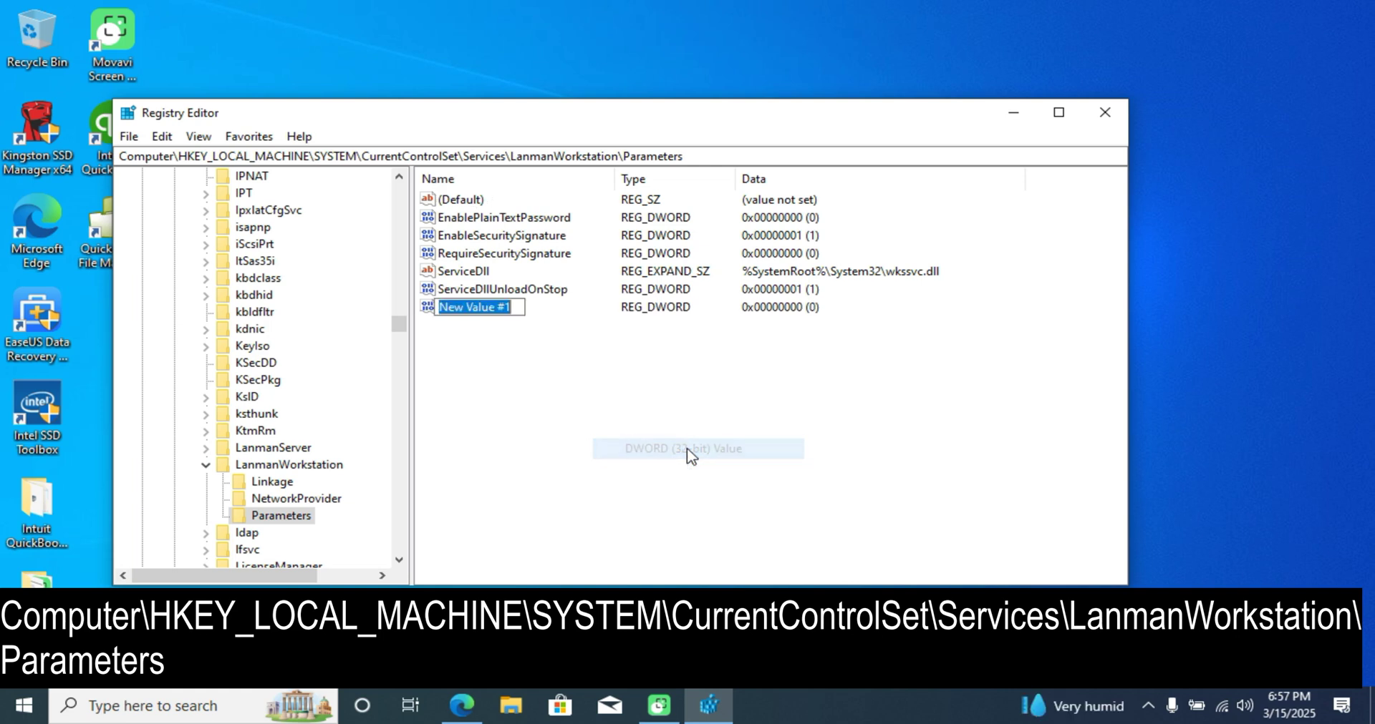
pyautogui.press('Return')
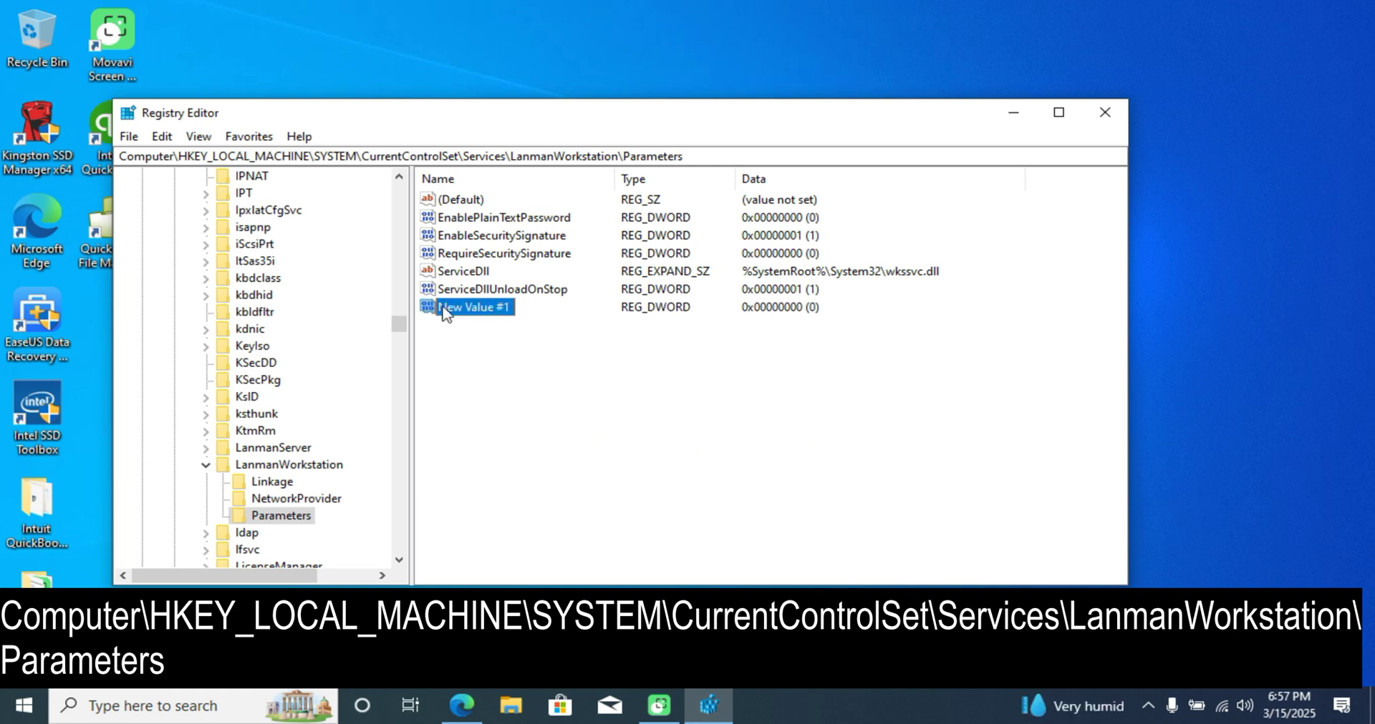
pyautogui.click(469, 313)
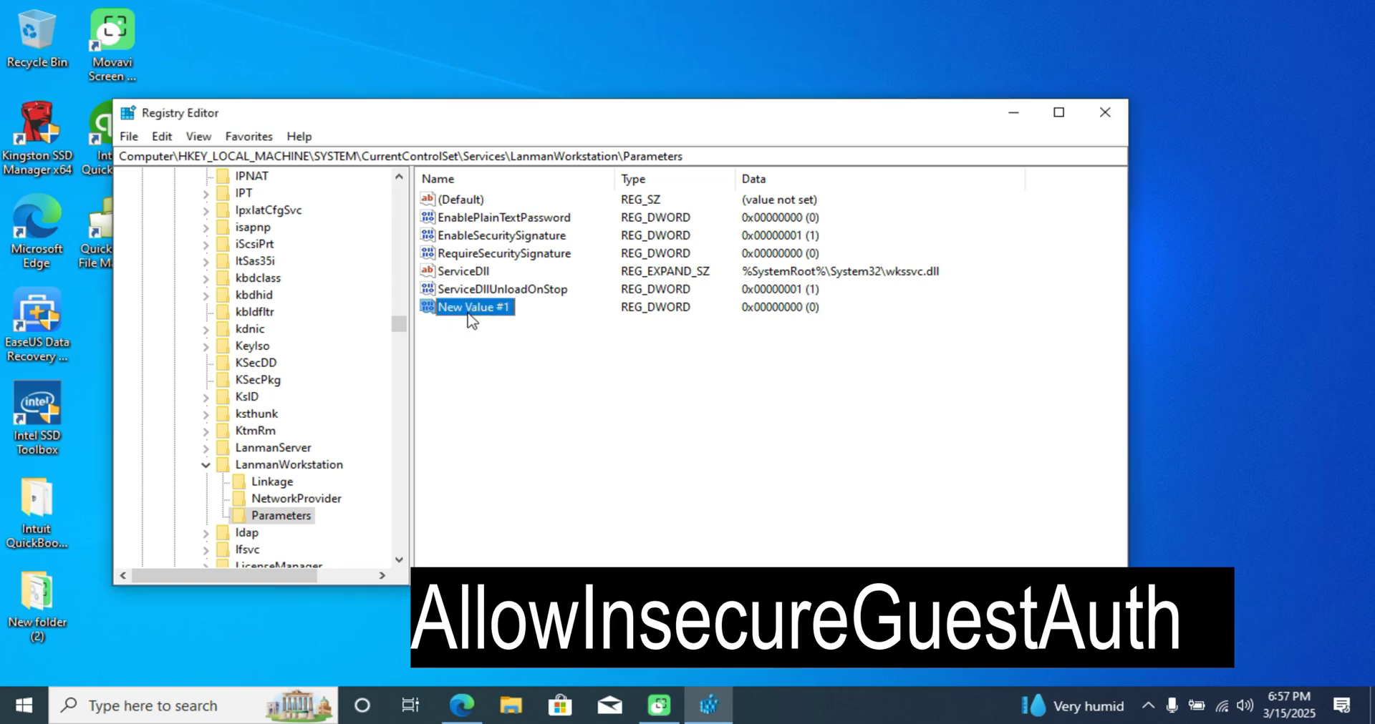
pyautogui.rightClick(469, 320)
pyautogui.click(439, 393)
pyautogui.write('AllowInsecureGuestAuth')
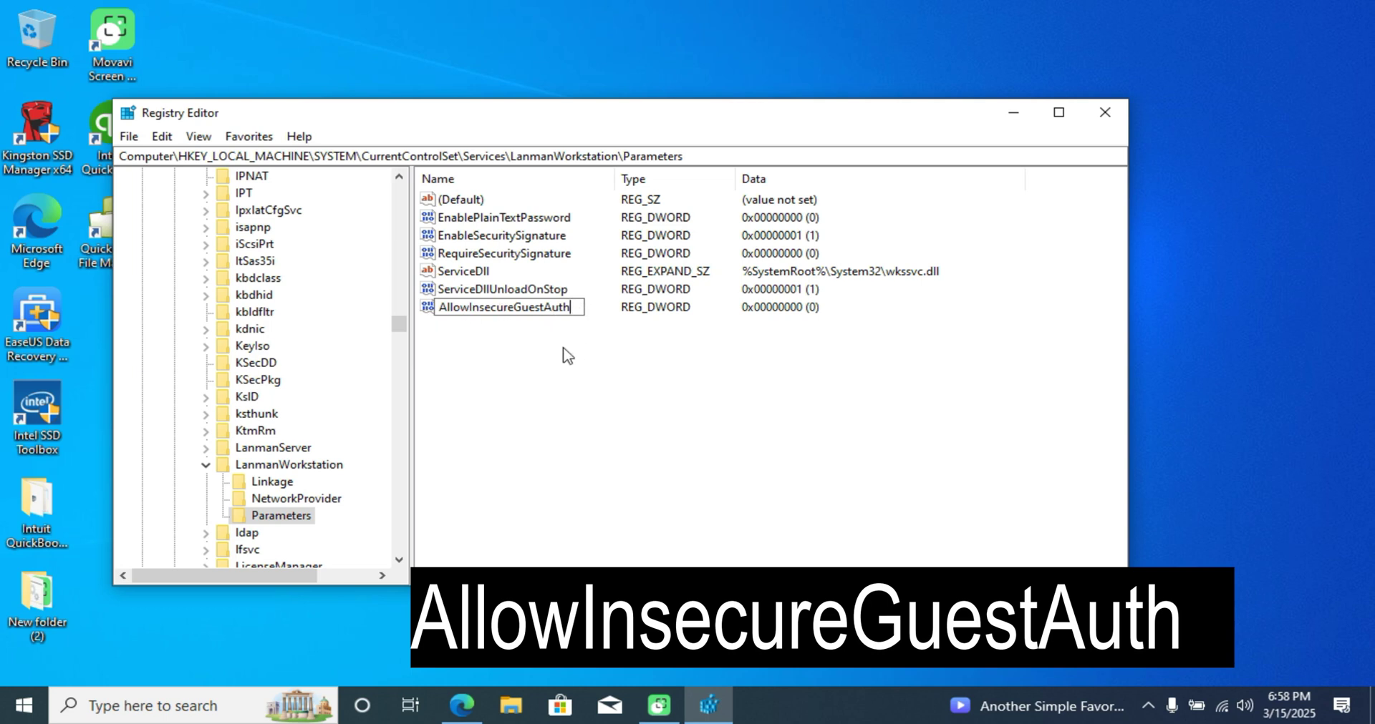
pyautogui.press('Return')
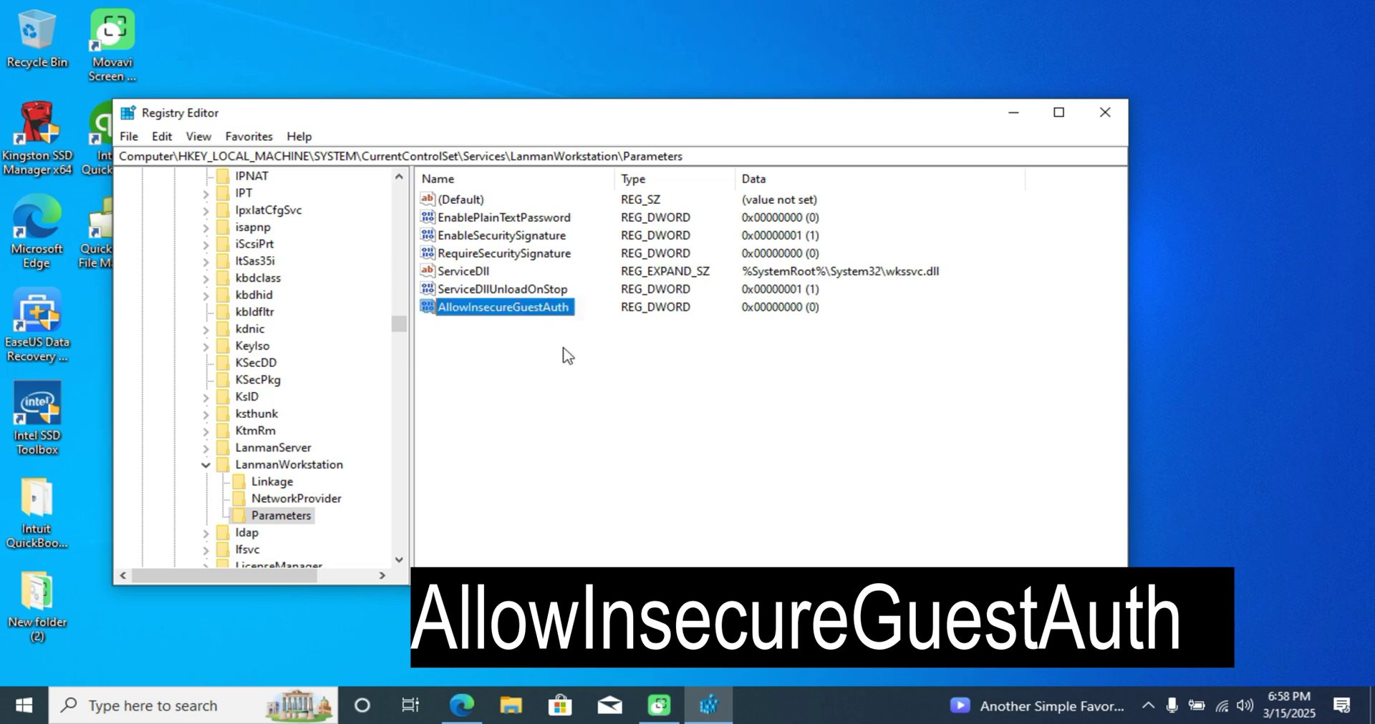
# Step: Set the value data of AllowInsecureGuestAuth to 1 and close Registry Editor
pyautogui.doubleClick(546, 309)
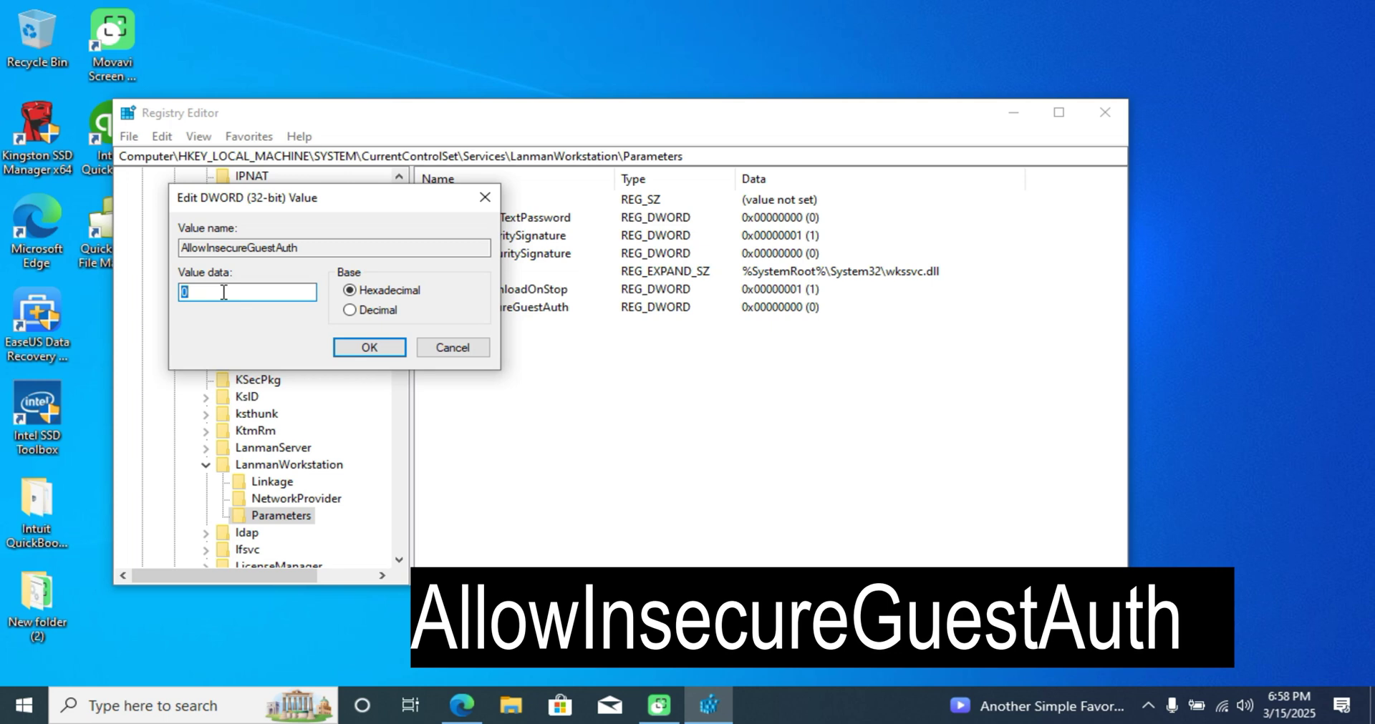
pyautogui.write('1')
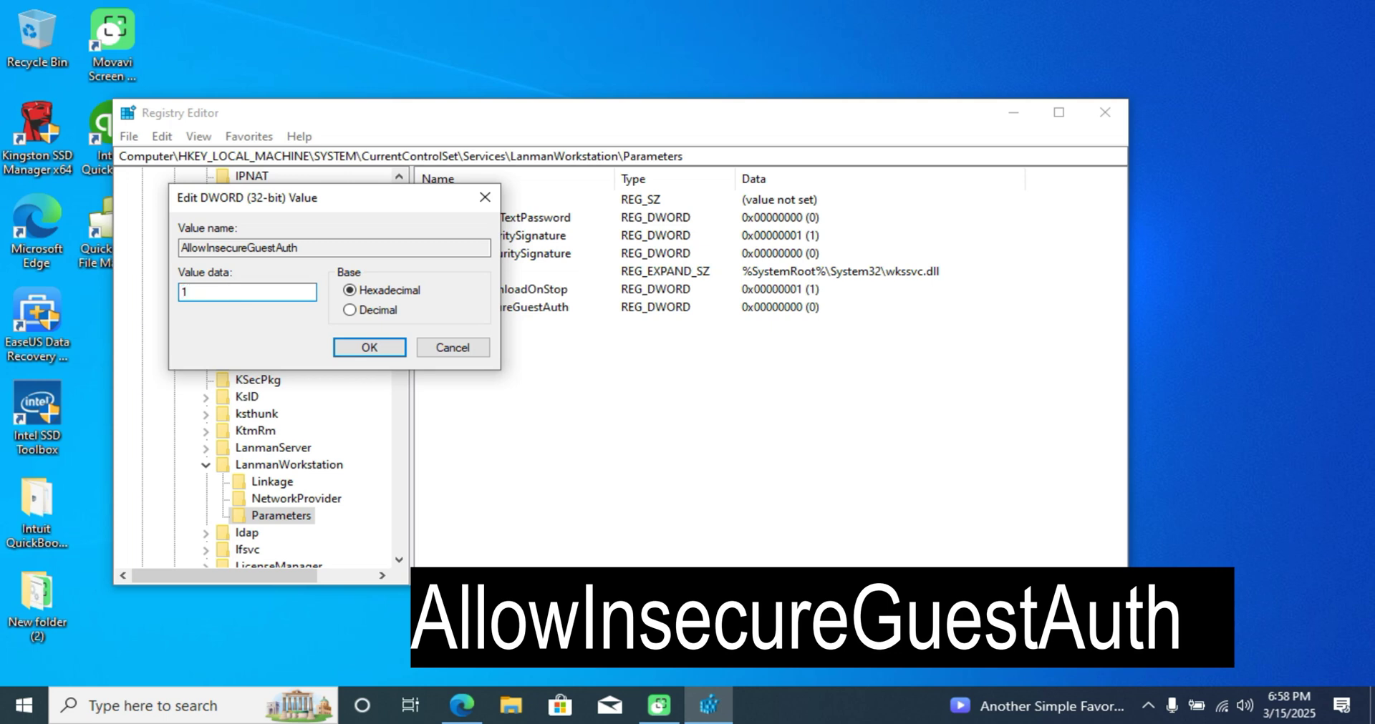
pyautogui.click(403, 353)
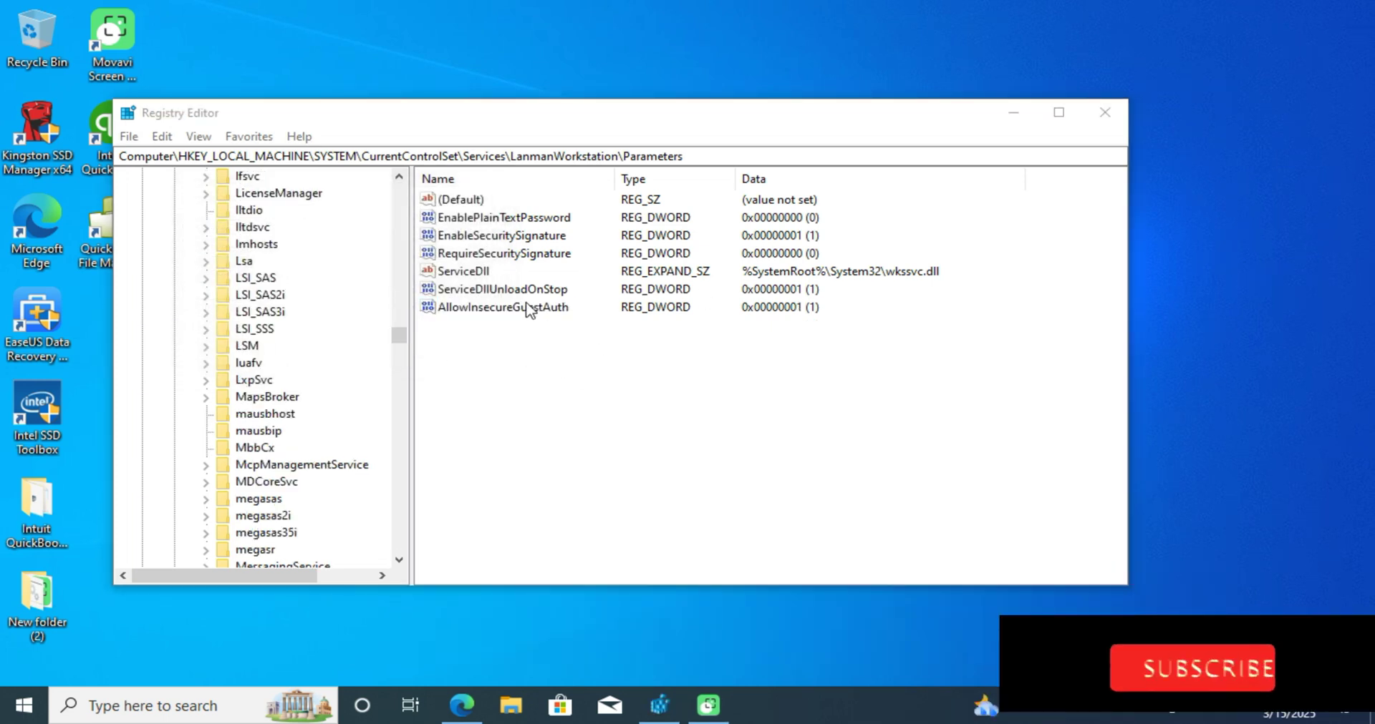
pyautogui.click(501, 311)
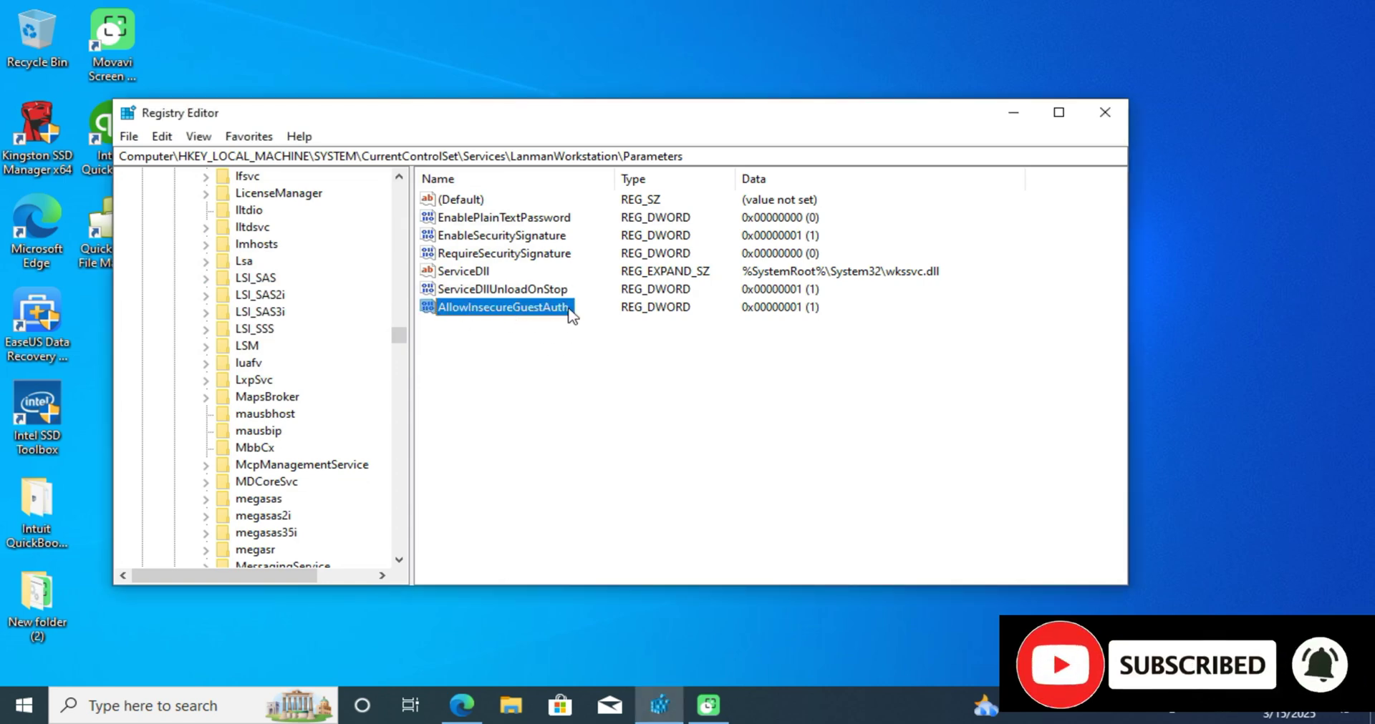
pyautogui.click(1101, 115)
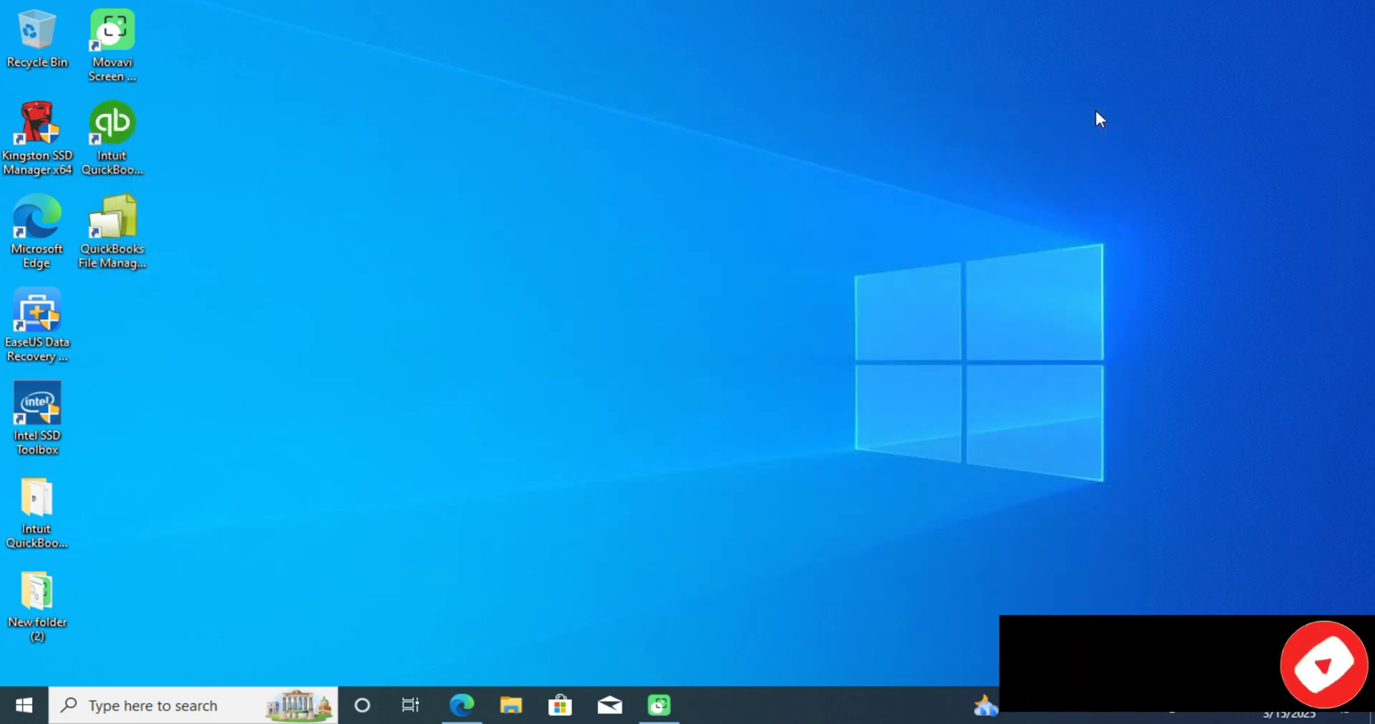
# Step: Open \\10.195.236.222 and launch the ABC Company 2018 - 2020 company file from its Public\Shared Quick Book folder
pyautogui.press('super+r')
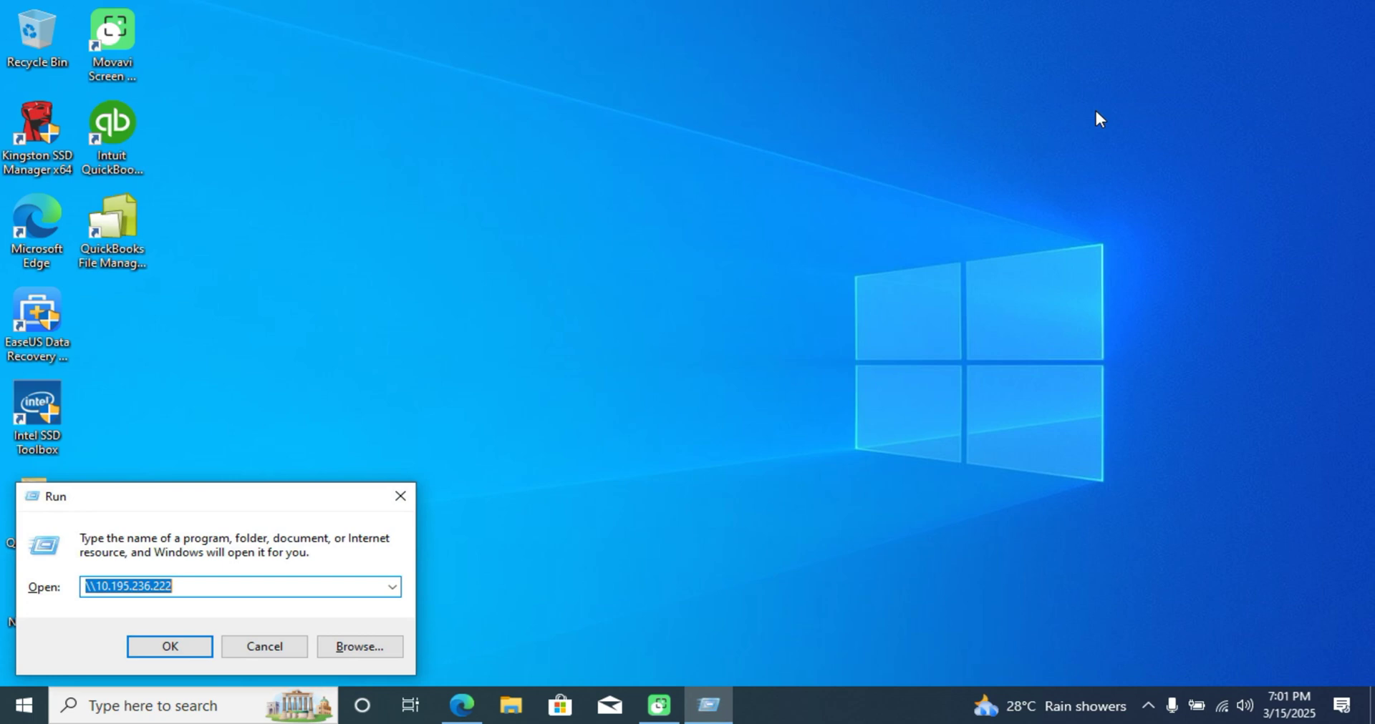
pyautogui.click(224, 583)
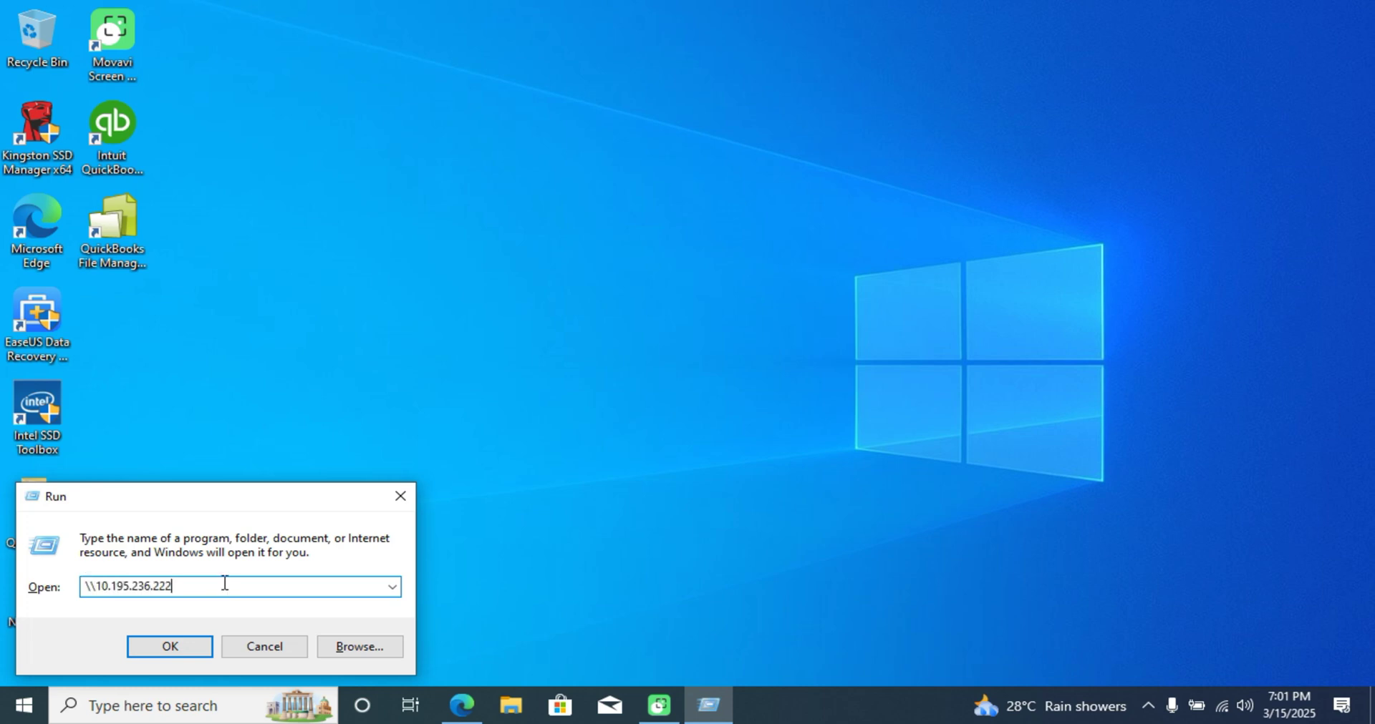
pyautogui.press('Return')
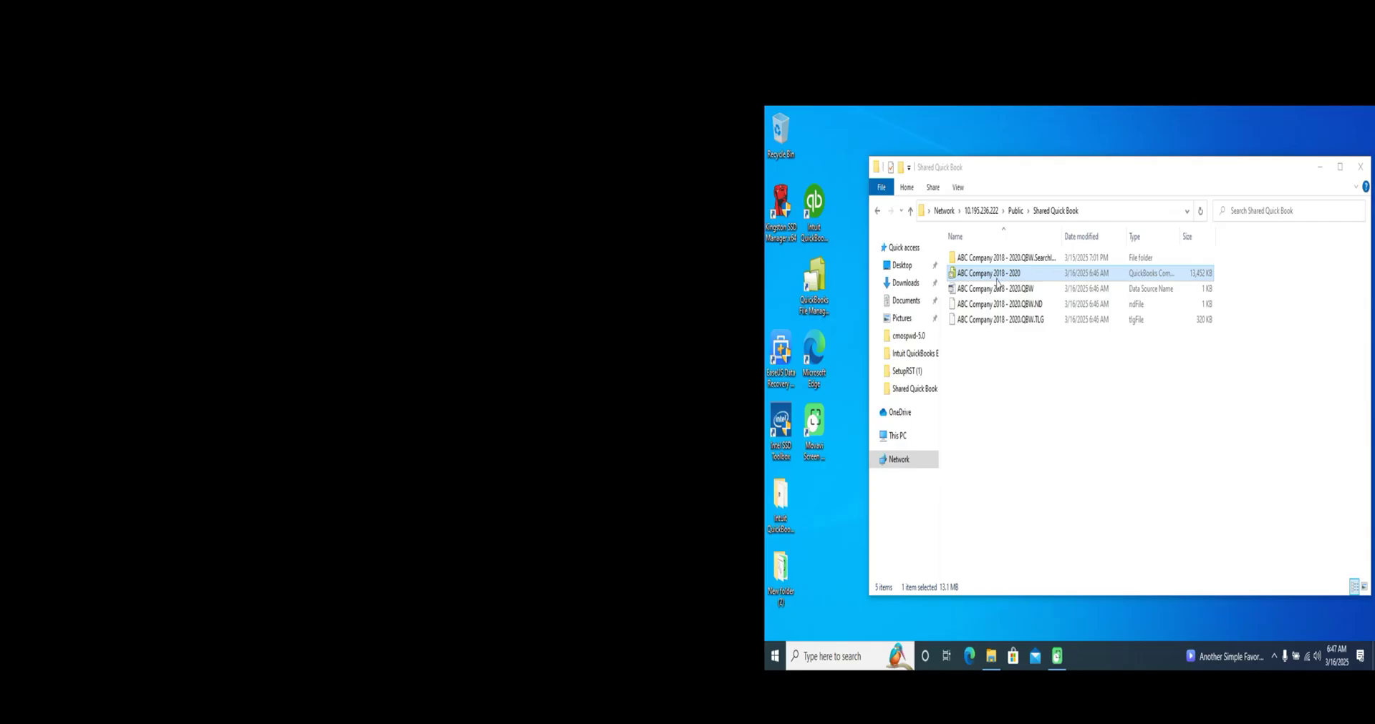
pyautogui.doubleClick(996, 281)
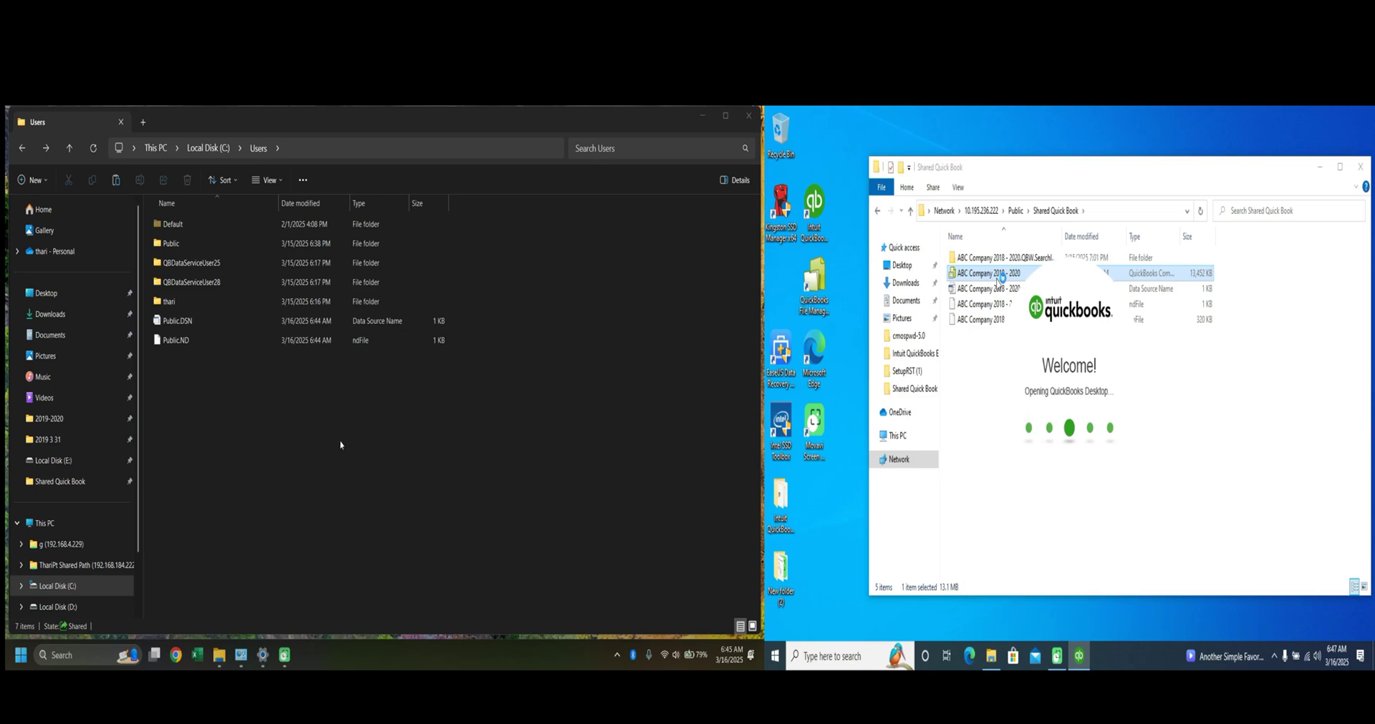
# Step: On the host computer, open the Public\Shared Quick Book folder, launch ABC Company 2018 - 2020.QBW and maximize the QuickBooks window
pyautogui.doubleClick(194, 244)
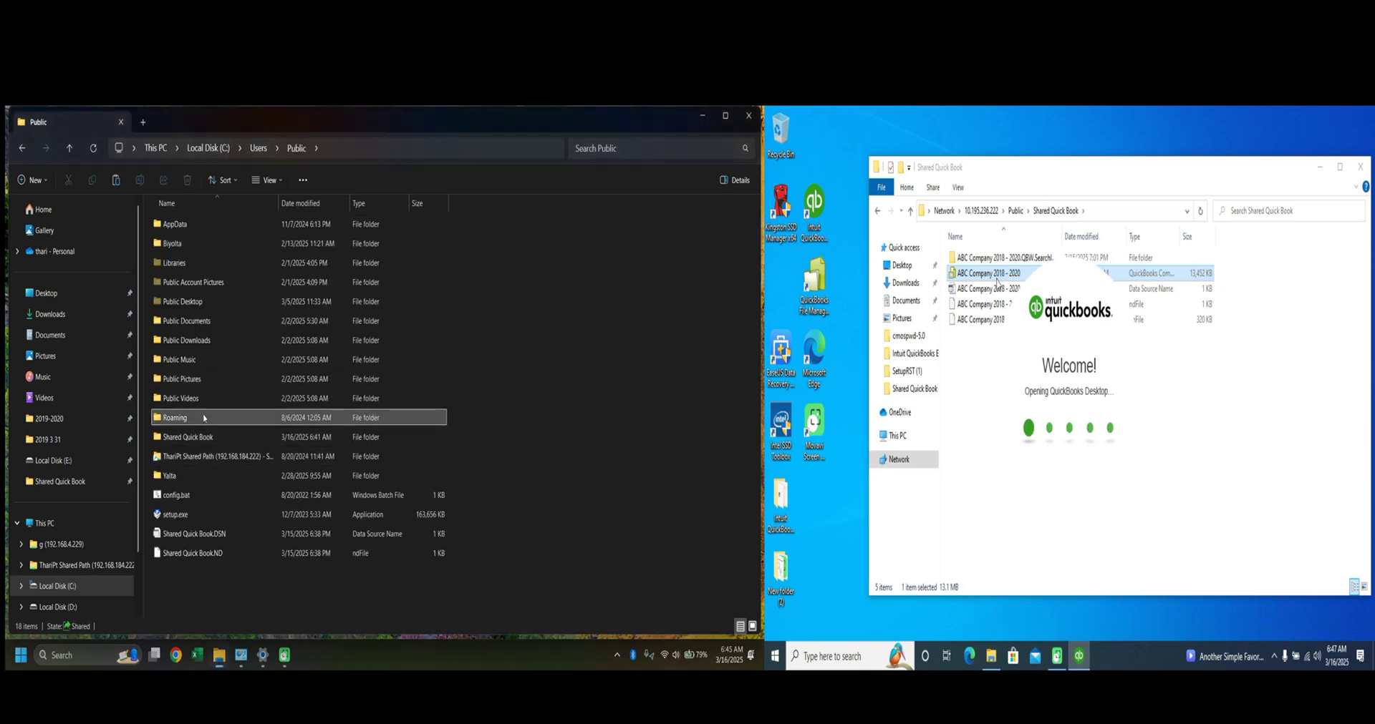
pyautogui.click(204, 436)
pyautogui.press('Return')
pyautogui.press('Down')
pyautogui.press('Down')
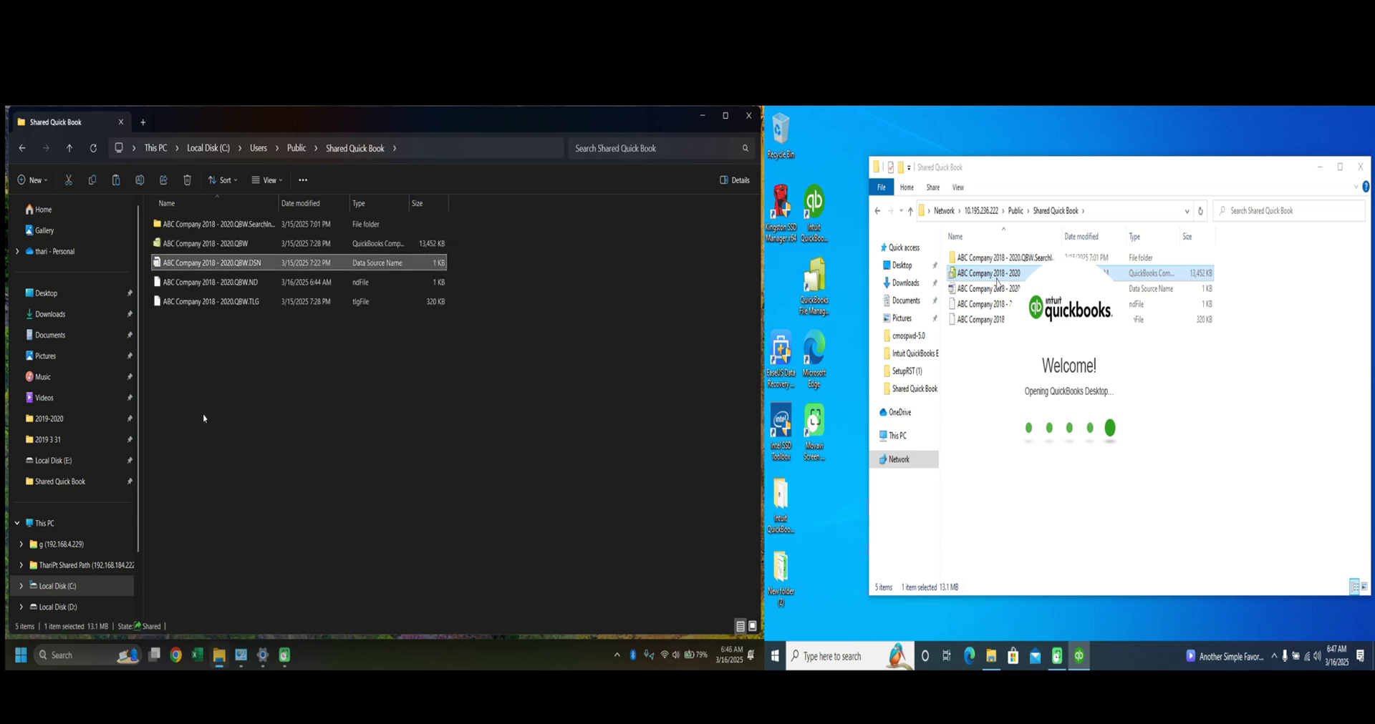
pyautogui.press('Up')
pyautogui.press('Return')
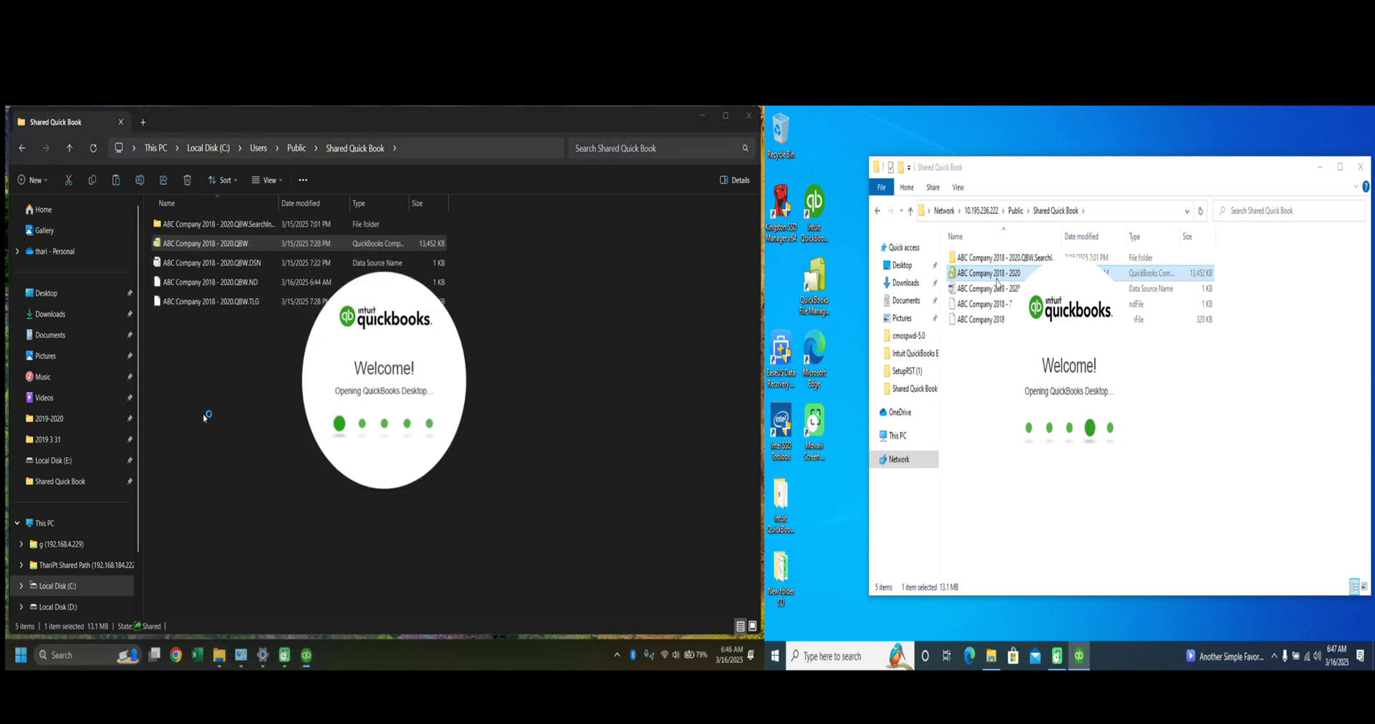
pyautogui.press('Return')
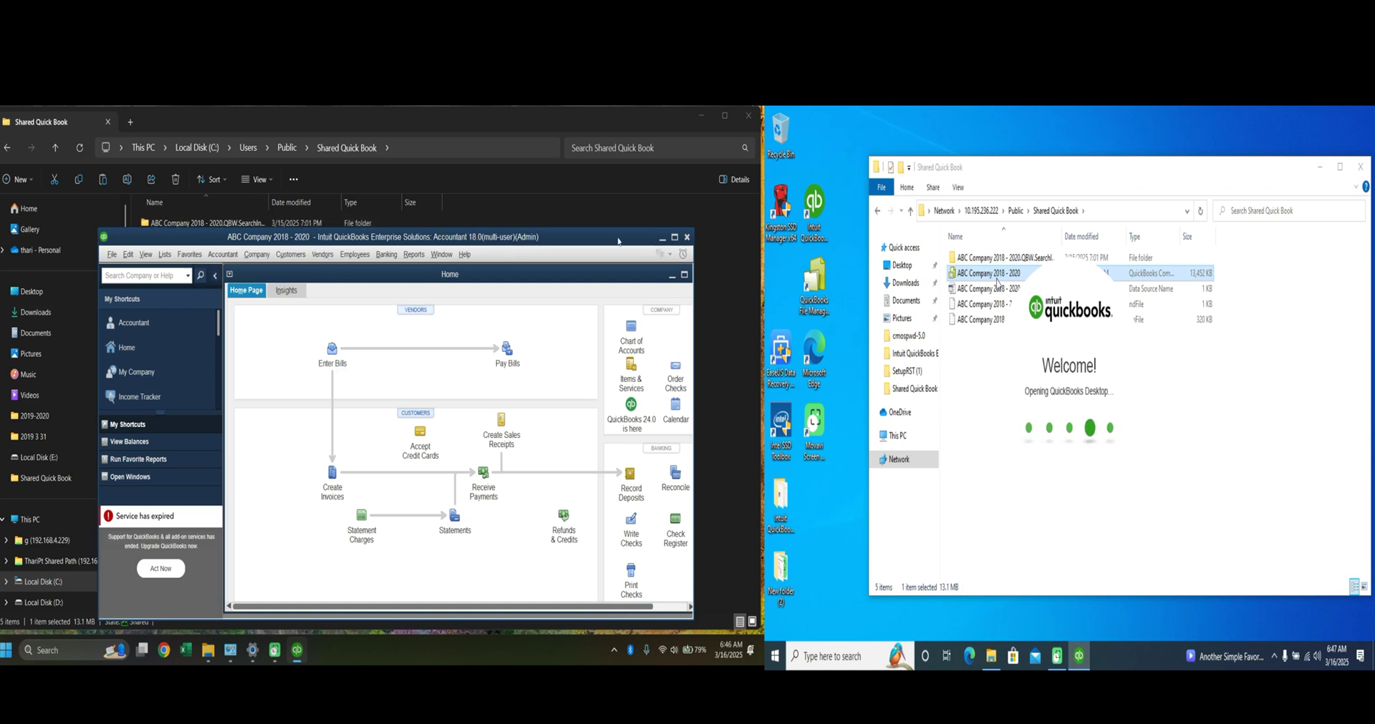
pyautogui.click(673, 238)
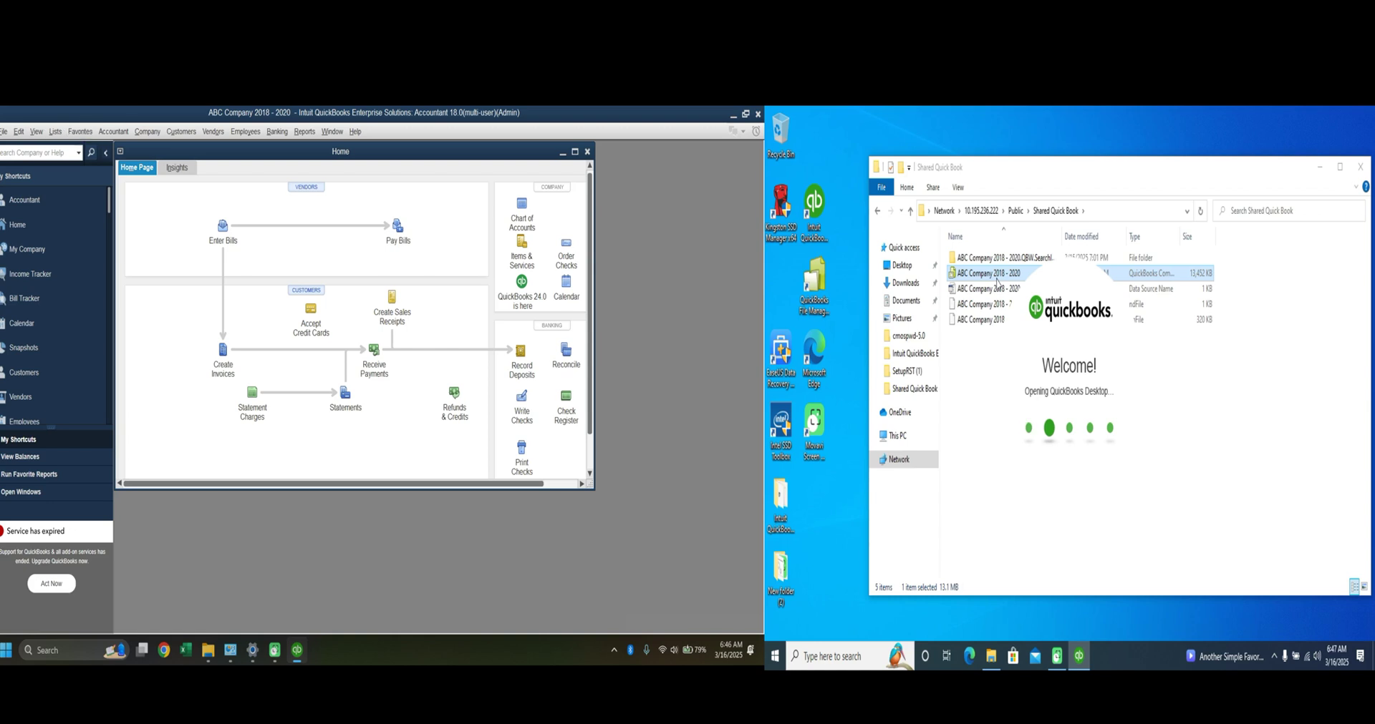
pyautogui.click(4, 132)
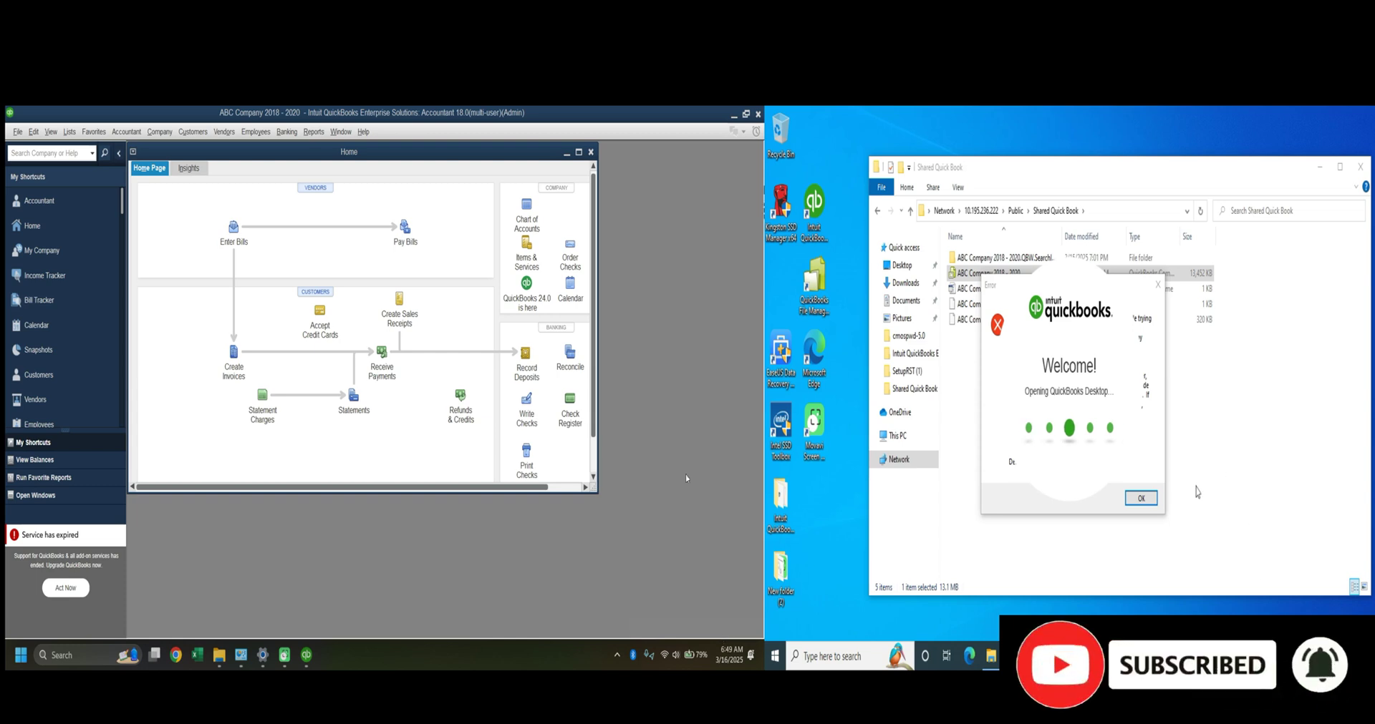
# Step: Dismiss the QuickBooks error on the second computer and exit QuickBooks Desktop on the host computer
pyautogui.click(1154, 499)
pyautogui.click(756, 116)
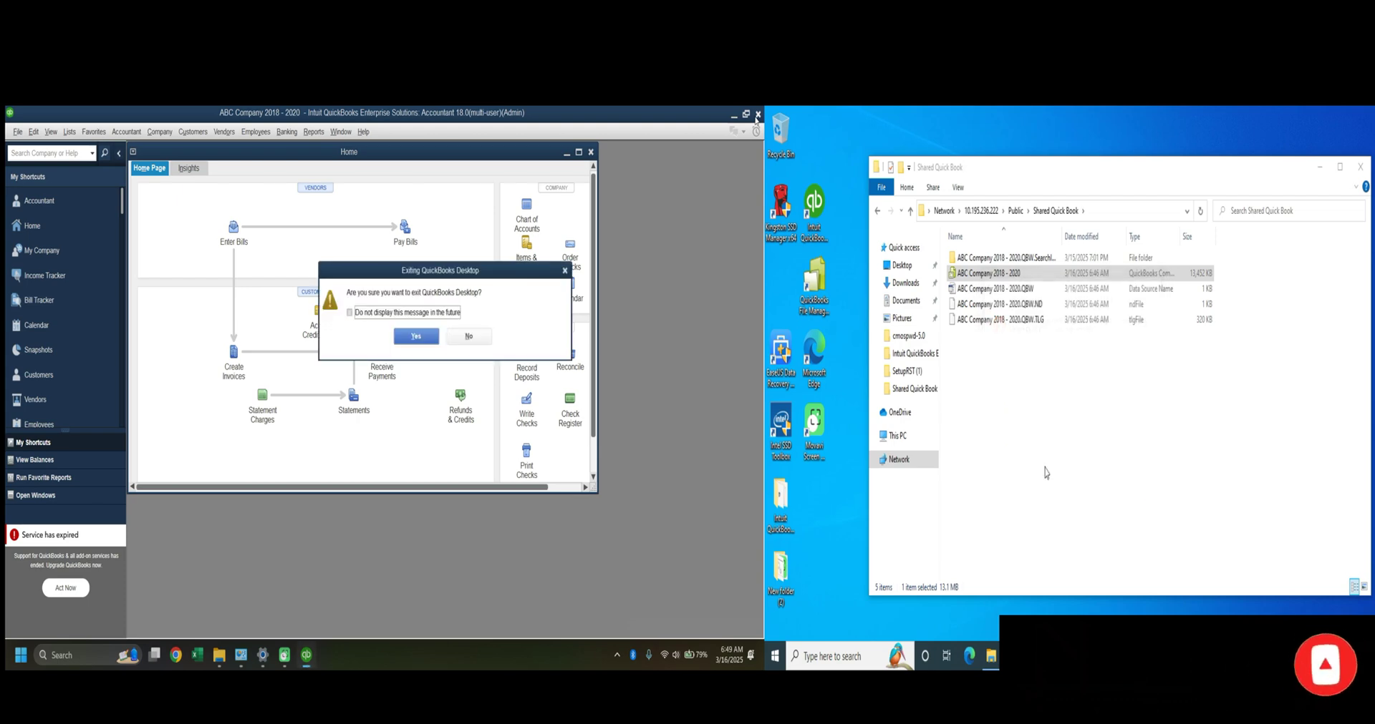
pyautogui.click(430, 337)
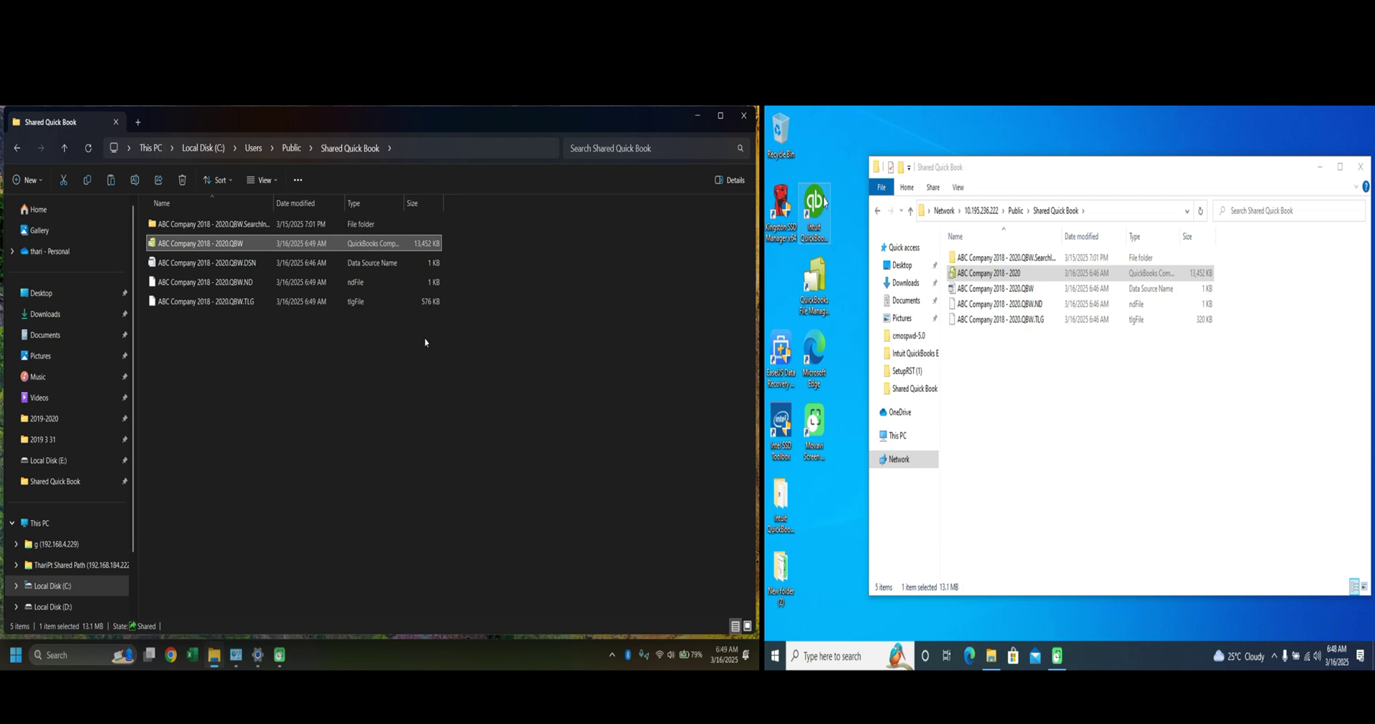
# Step: Relaunch QuickBooks on the second computer with the ABC Company 2018 - 2020 company file from the network Shared Quick Book folder
pyautogui.click(823, 202)
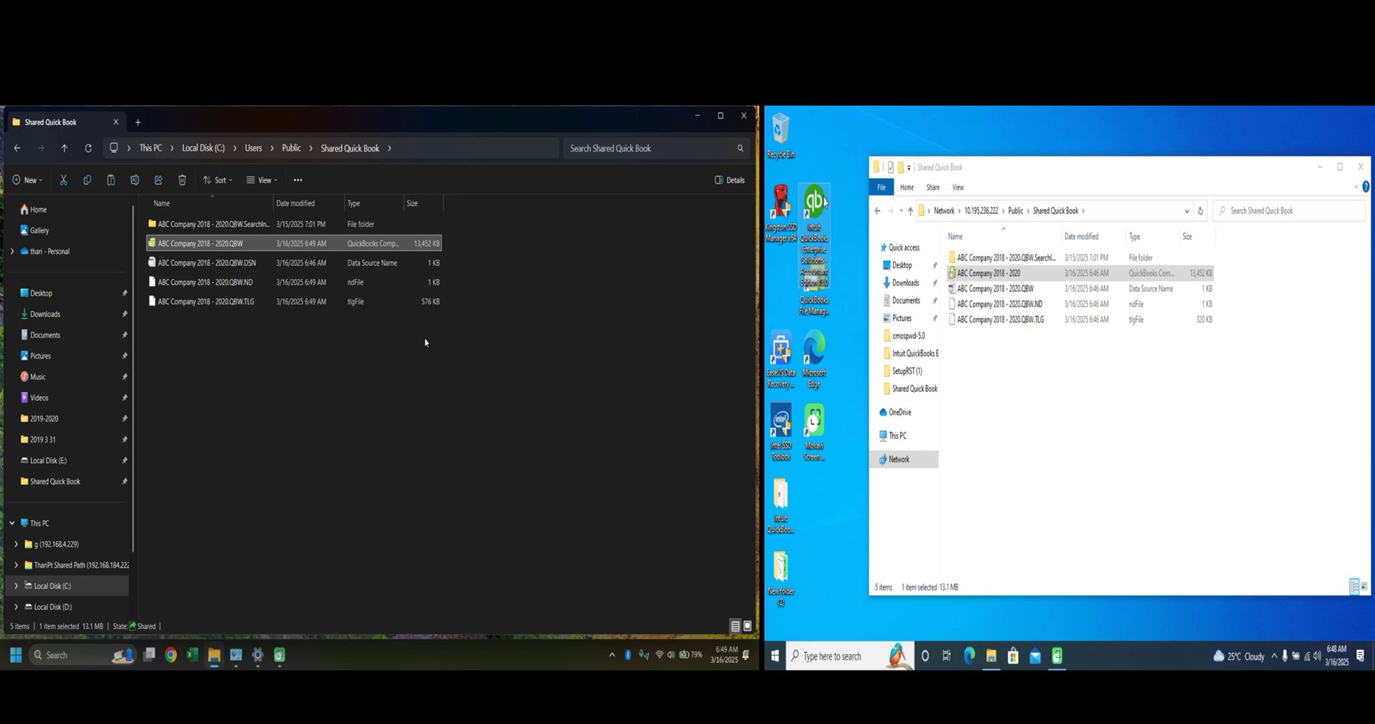
pyautogui.doubleClick(824, 202)
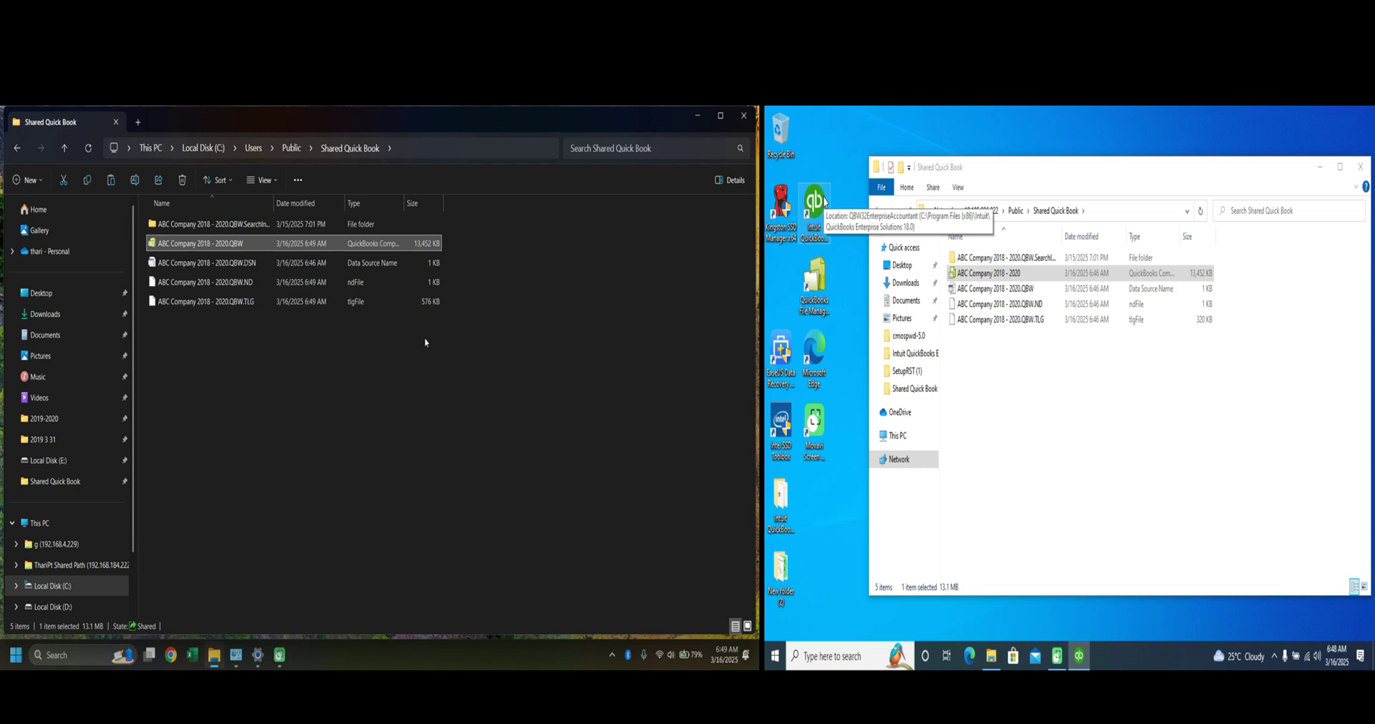
pyautogui.doubleClick(983, 274)
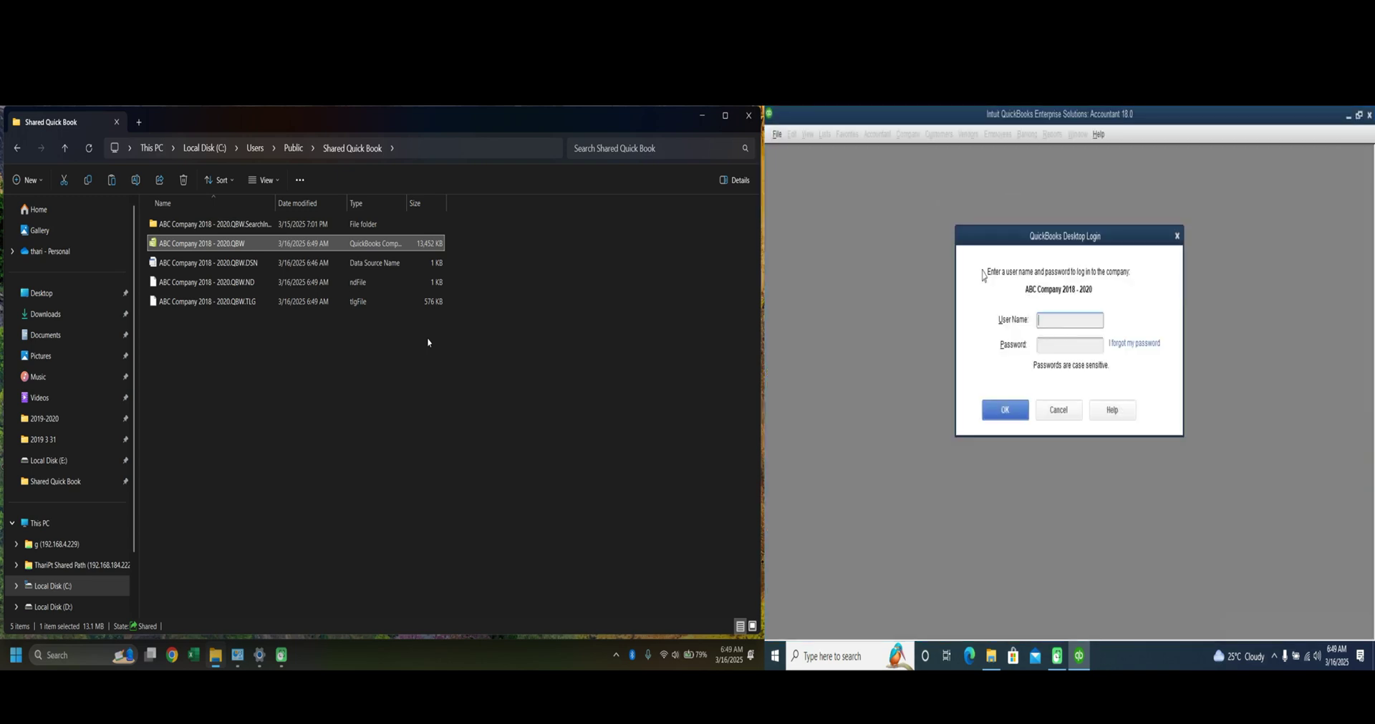
# Step: Log in to the company file on the second computer as User1 with the account password
pyautogui.write('User1')
pyautogui.press('Tab')
pyautogui.write('*******')
pyautogui.press('Return')
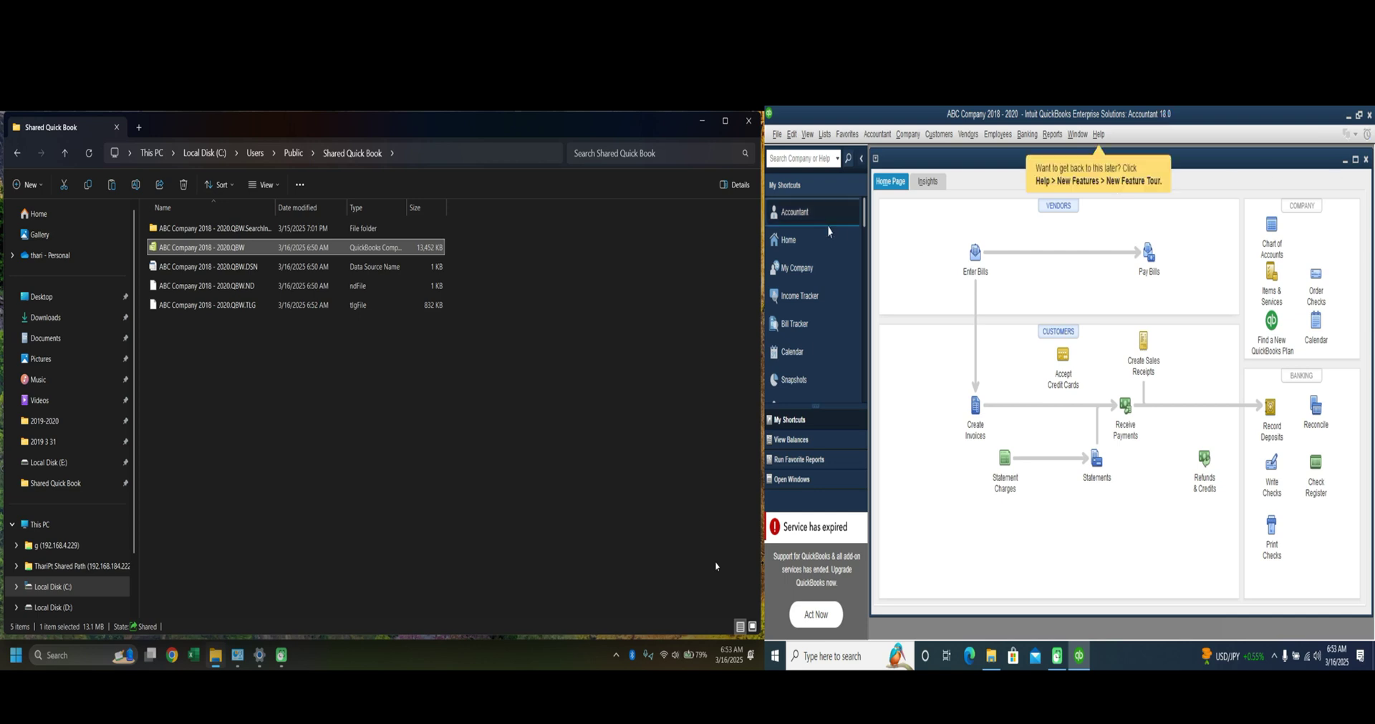
# Step: Switch the company file to multi-user mode on the second computer and open ABC Company 2018 - 2020.QBW on the host computer
pyautogui.click(778, 136)
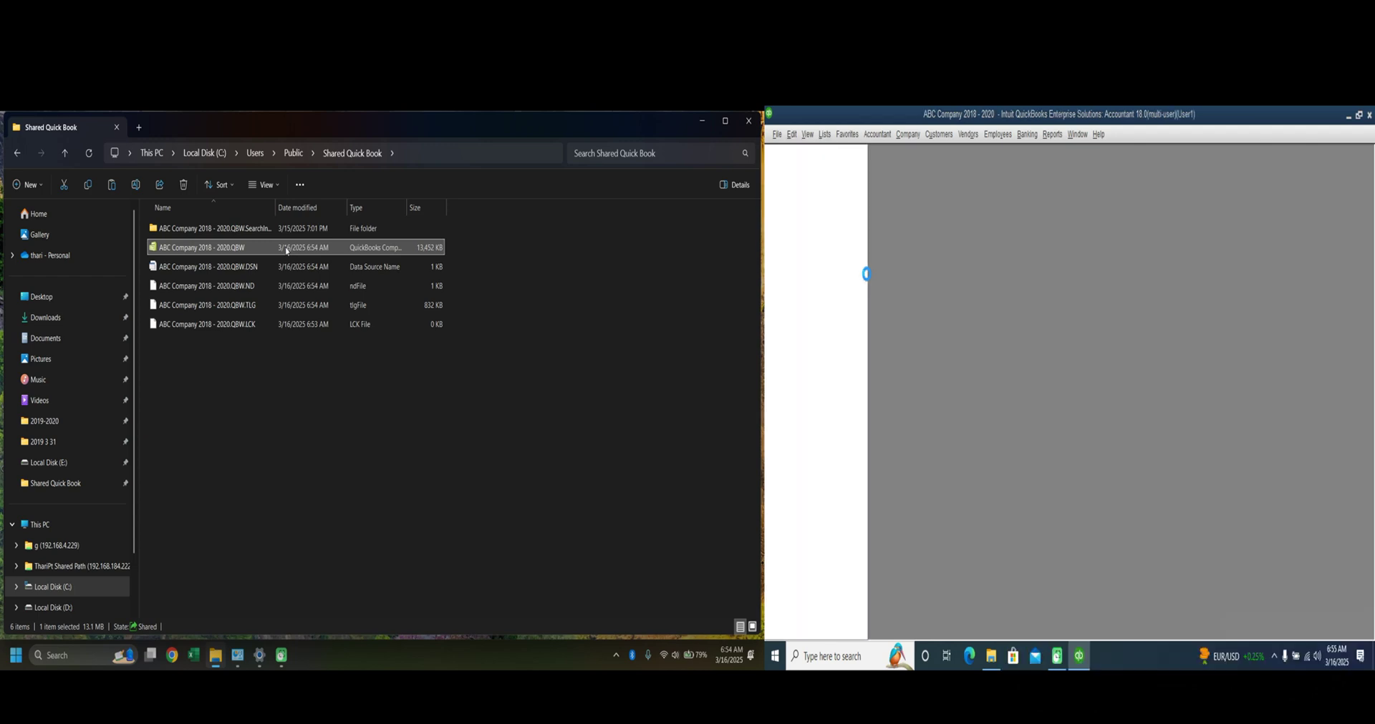
pyautogui.doubleClick(286, 250)
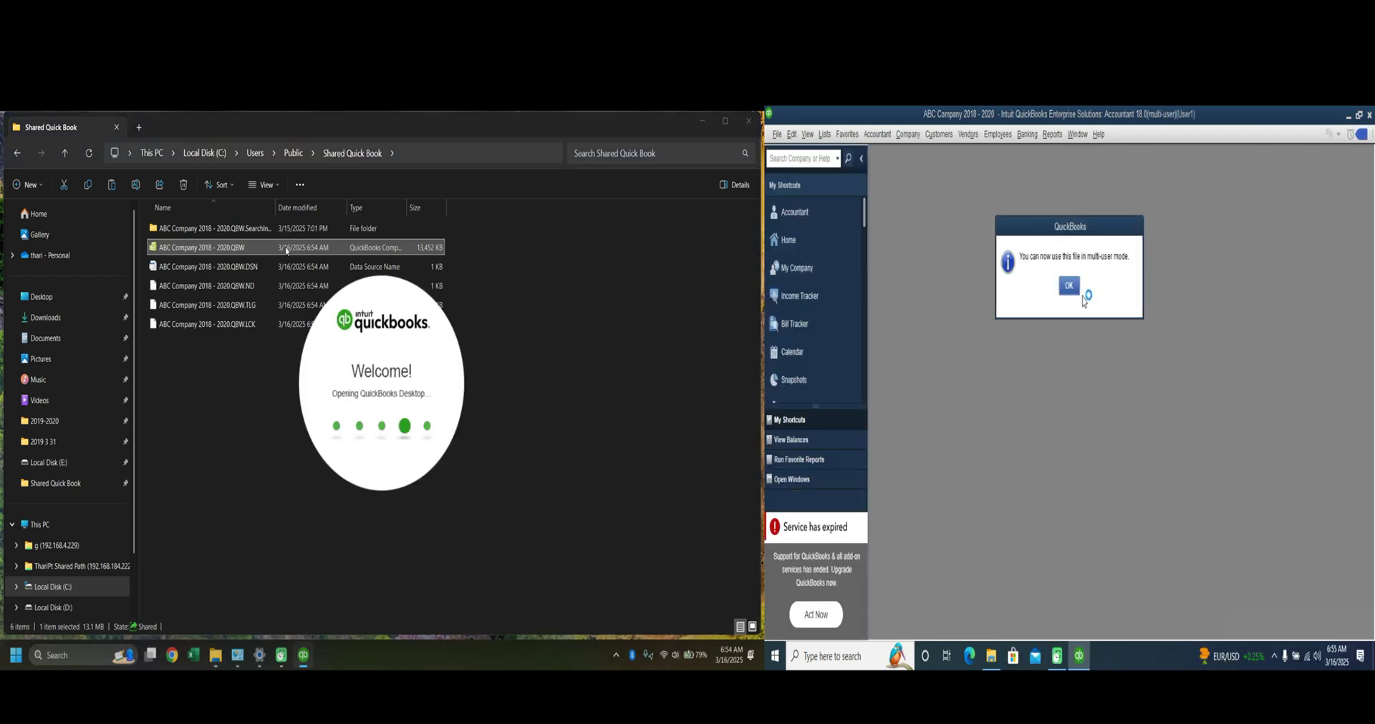
pyautogui.click(1069, 285)
pyautogui.press('Return')
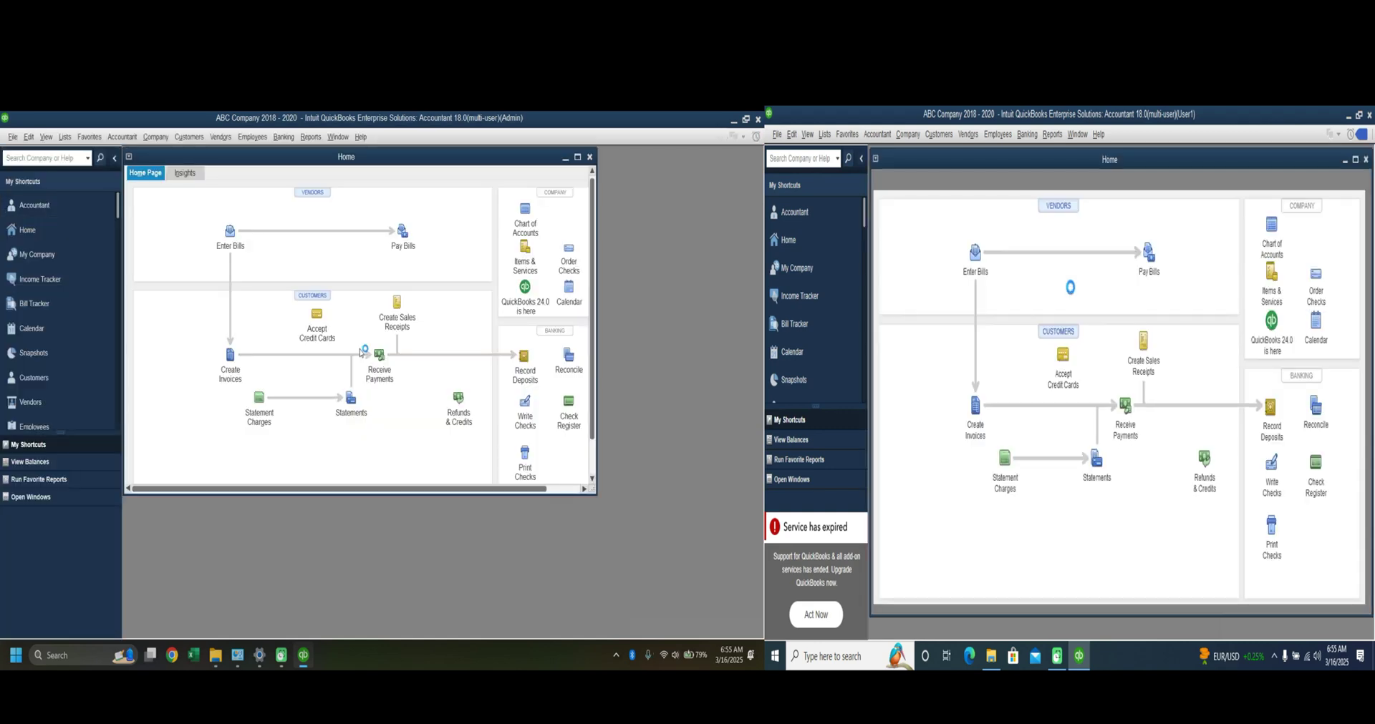
# Step: View the company's user list on both the host and the second computer to check who is logged on, and close both lists
pyautogui.click(156, 137)
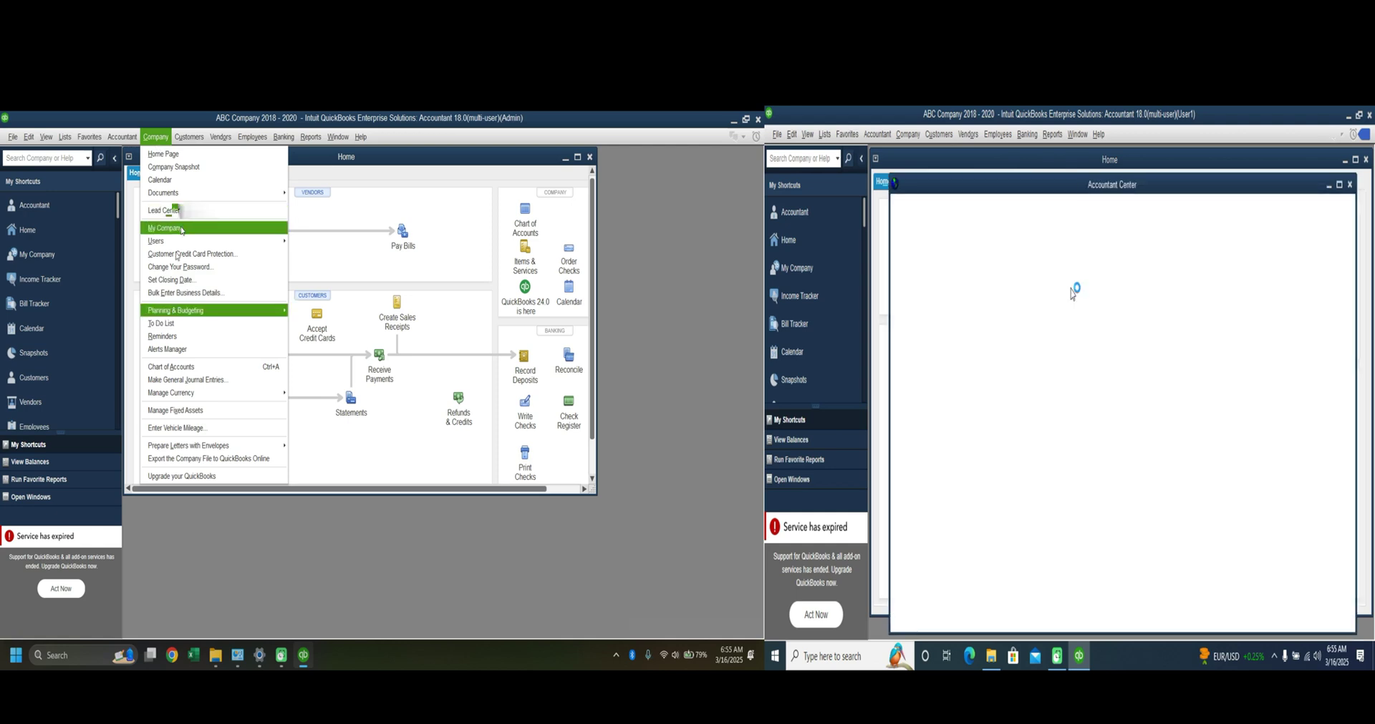
pyautogui.click(323, 254)
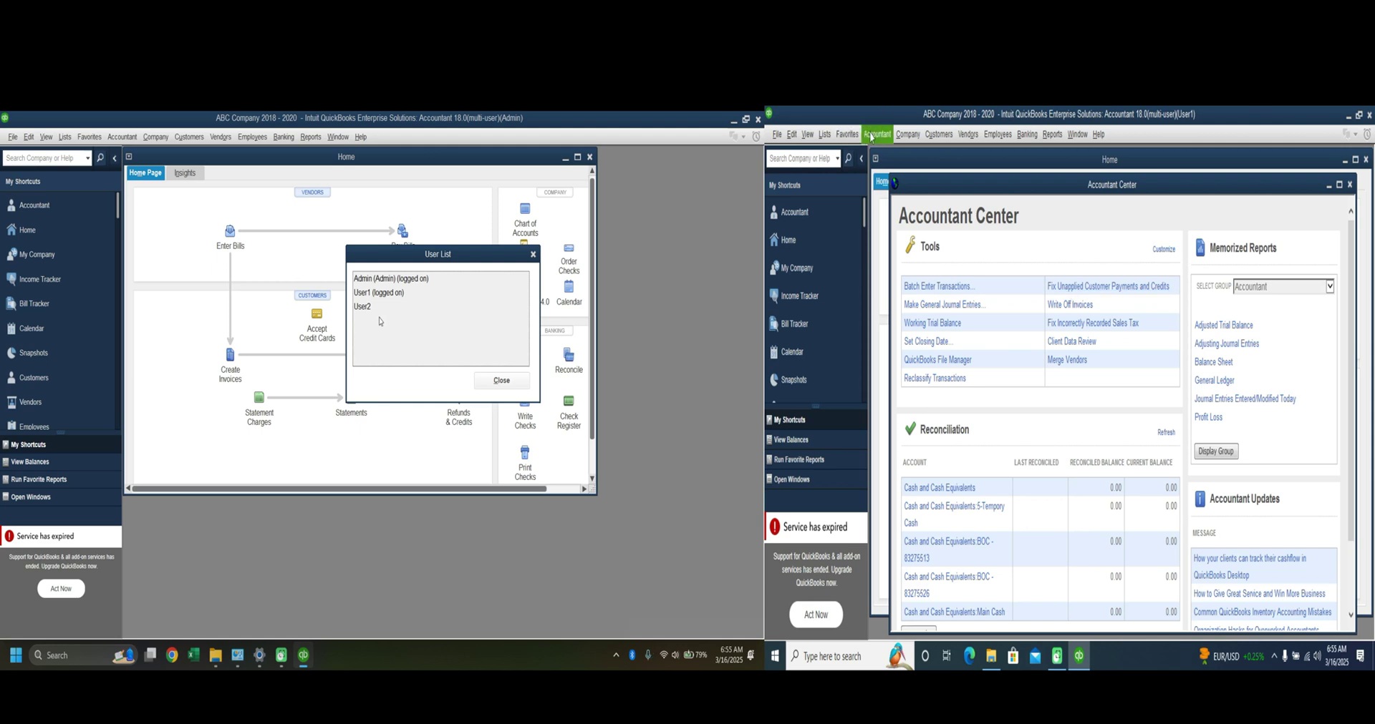
pyautogui.click(904, 135)
pyautogui.click(903, 135)
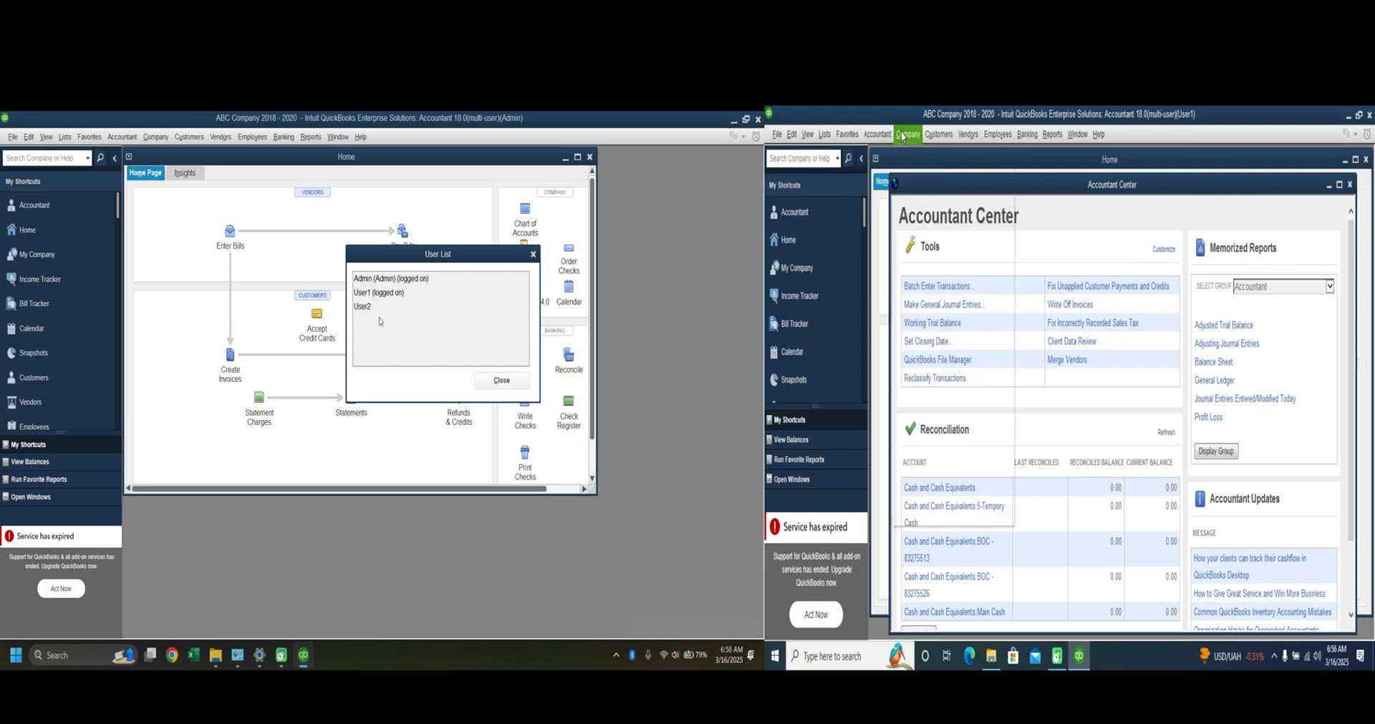
pyautogui.click(904, 135)
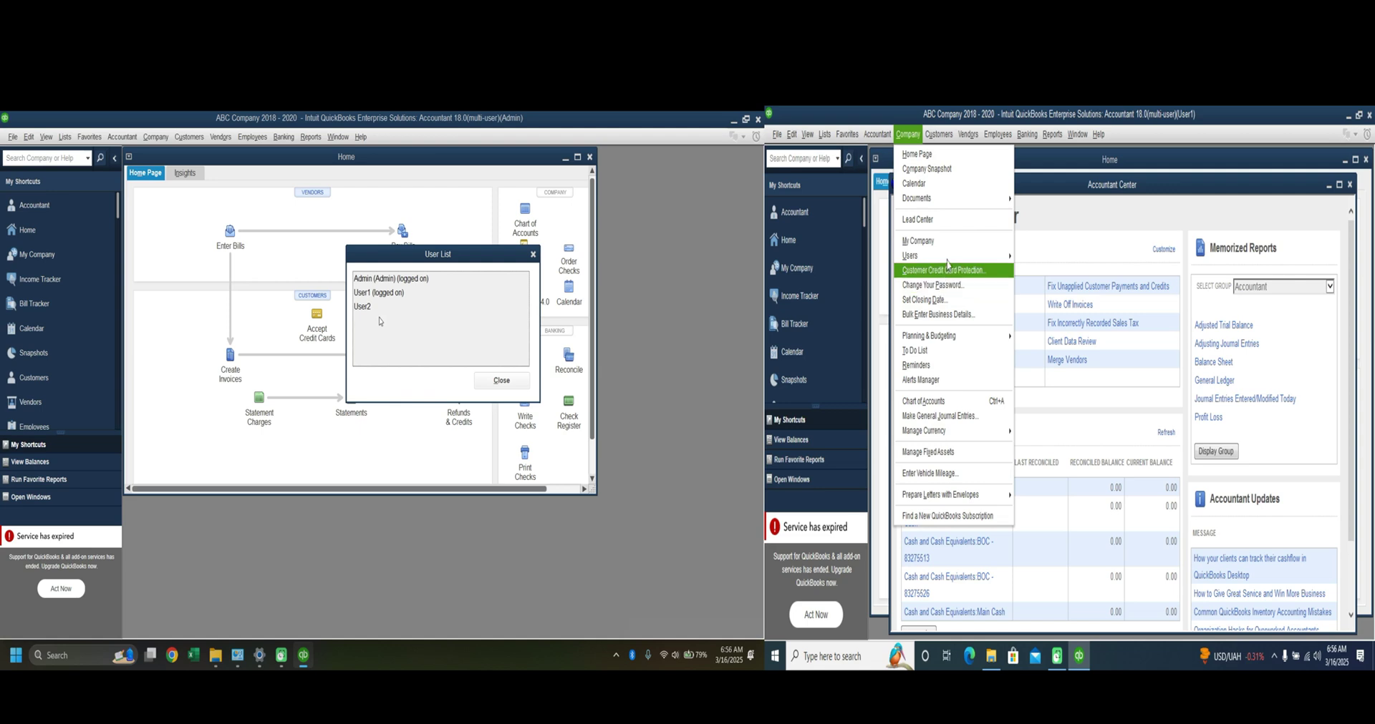
pyautogui.moveTo(947, 256)
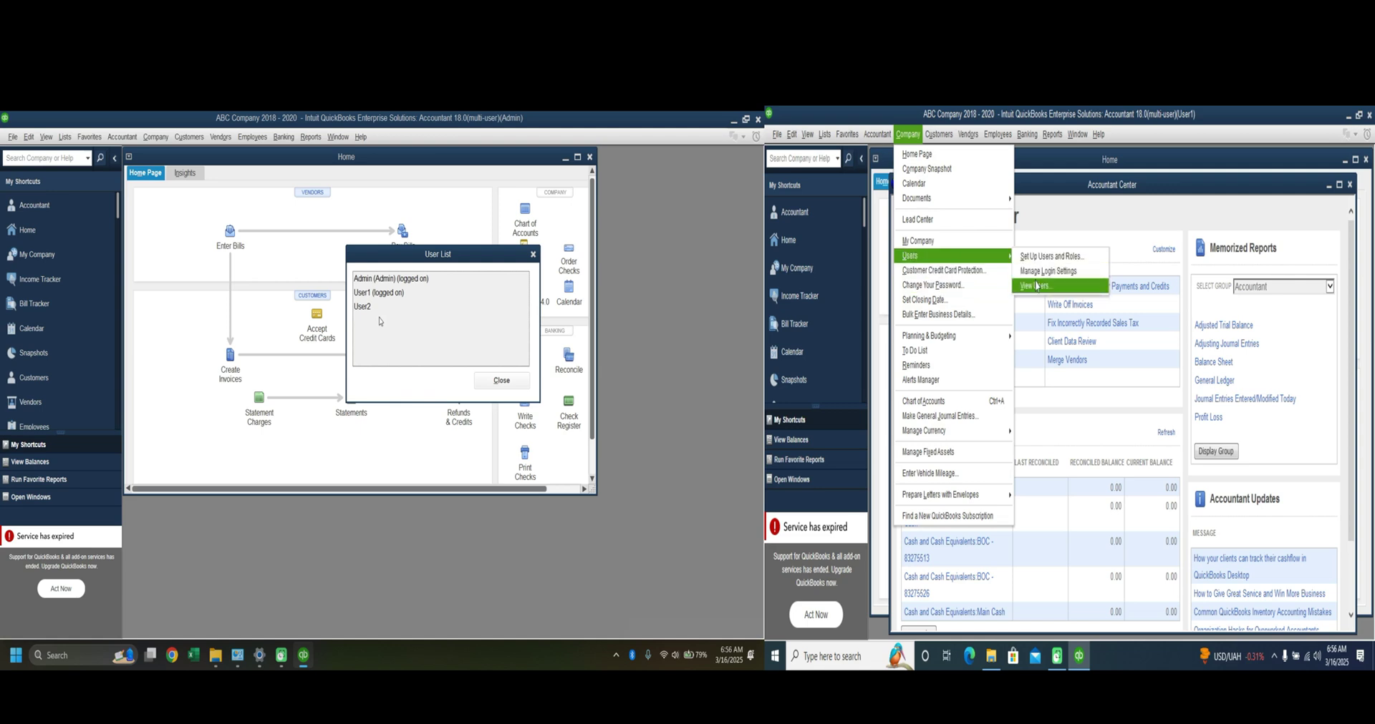
pyautogui.click(1036, 285)
pyautogui.click(503, 385)
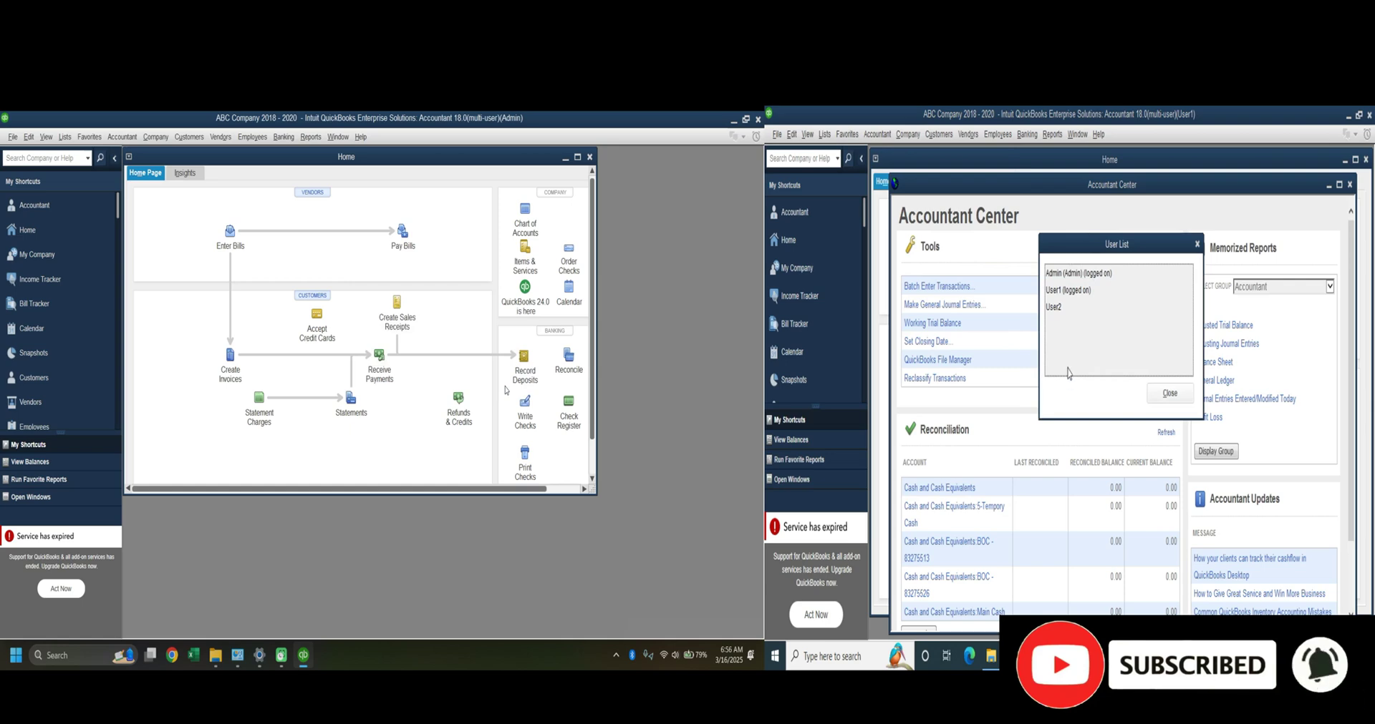
pyautogui.click(1170, 392)
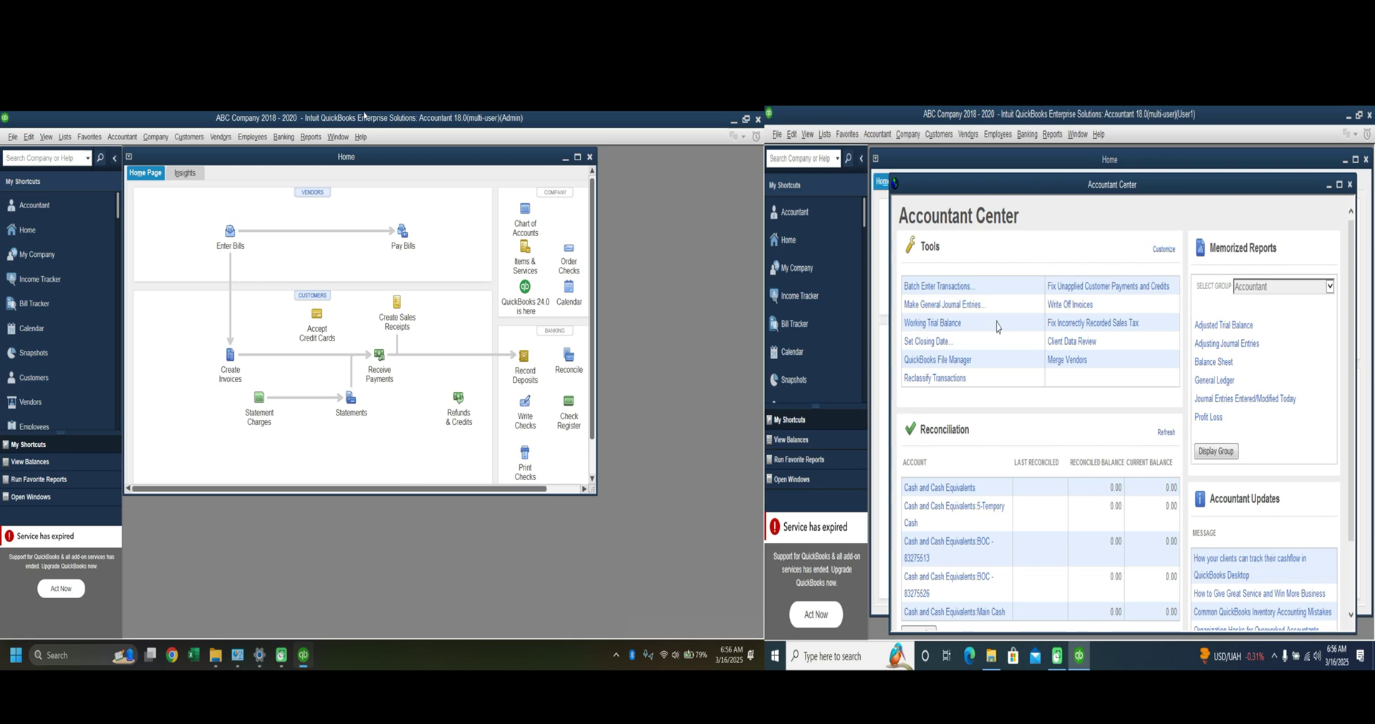
# Step: Check the licence and user count in the About information of QuickBooks Enterprise Solutions: Accountant 18.0 on the host computer, and close it
pyautogui.click(360, 137)
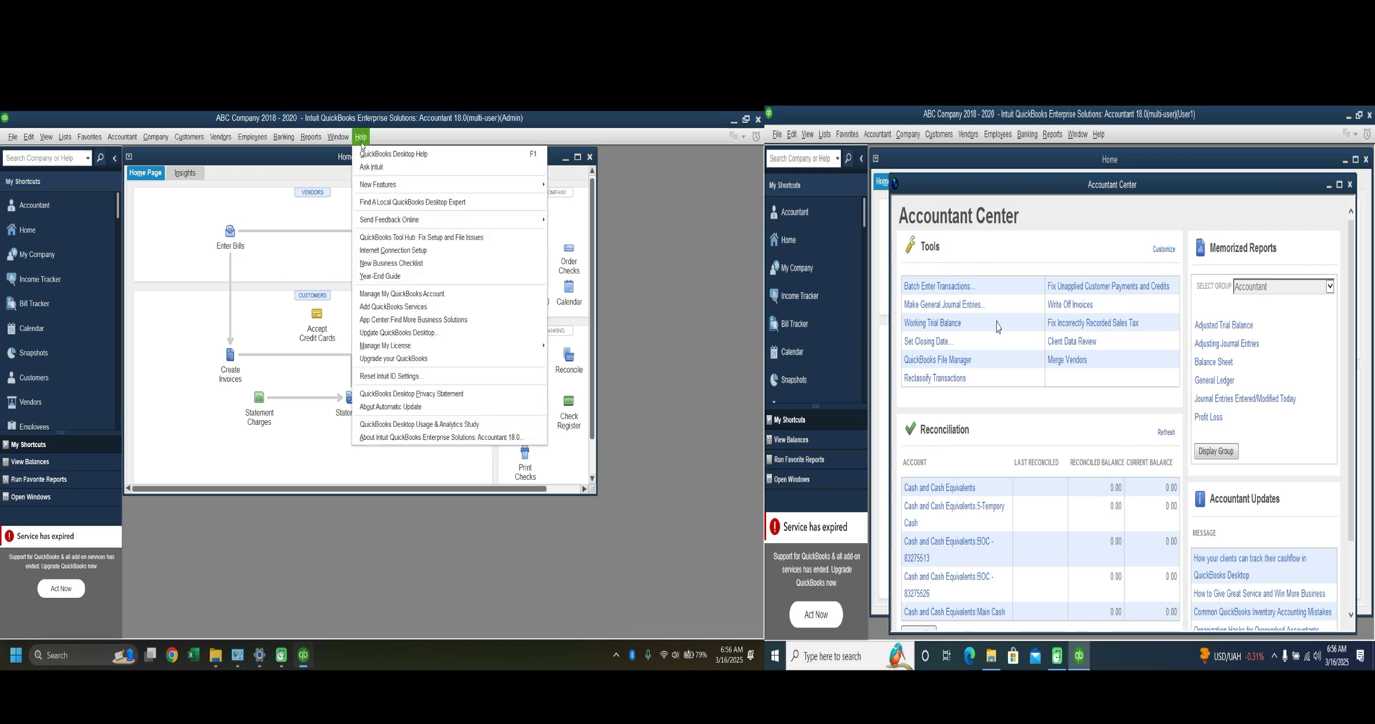
pyautogui.click(390, 436)
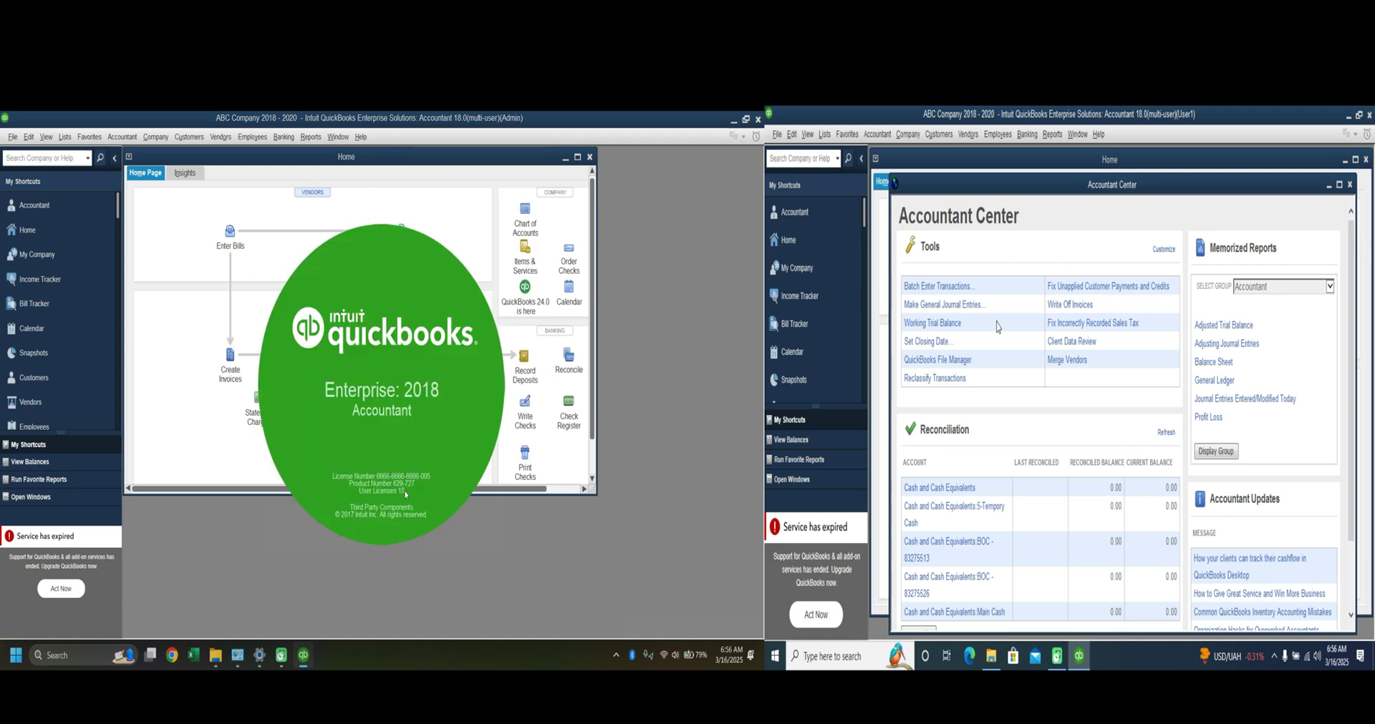
pyautogui.click(453, 260)
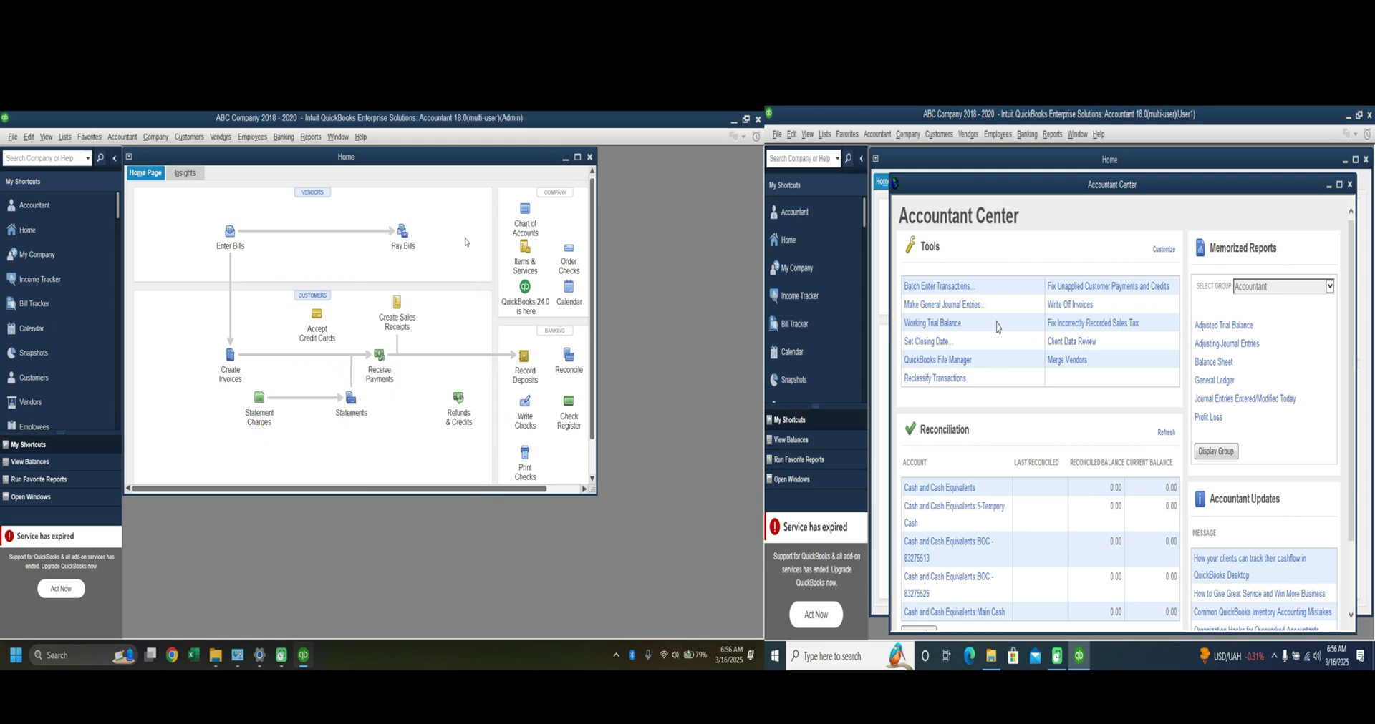